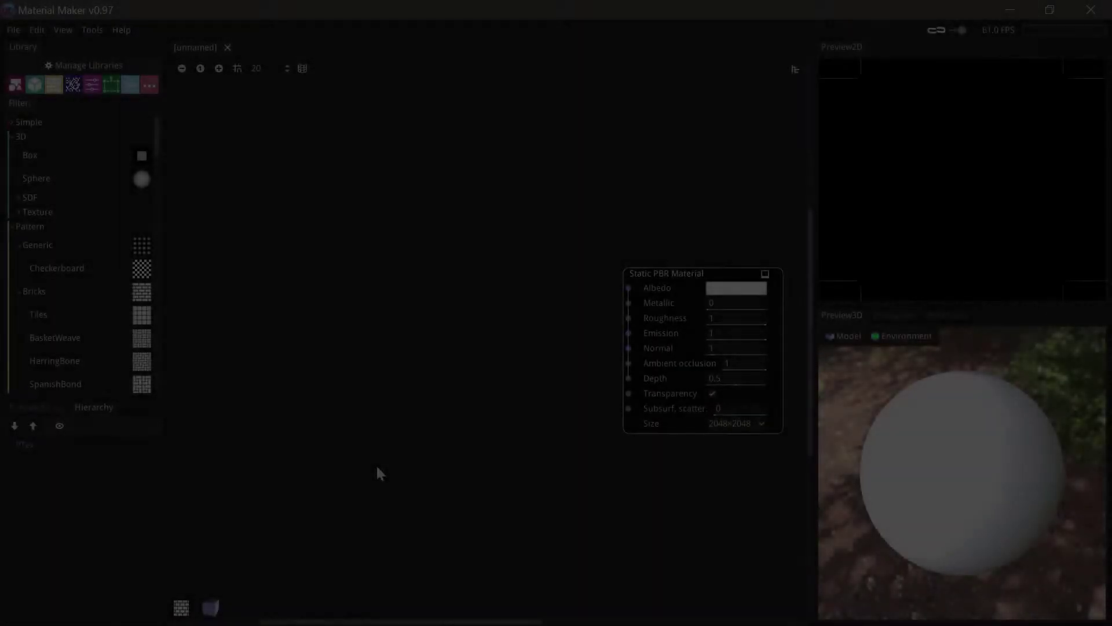
# Step: Select the sphere as the model for the 3D preview
pyautogui.click(847, 336)
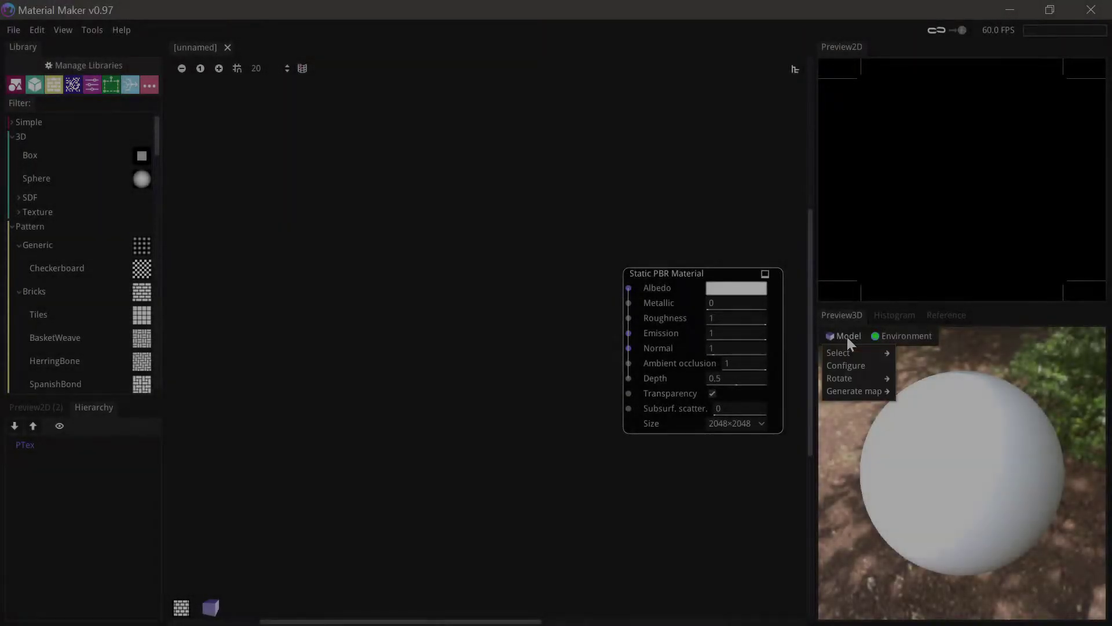
pyautogui.moveTo(851, 352)
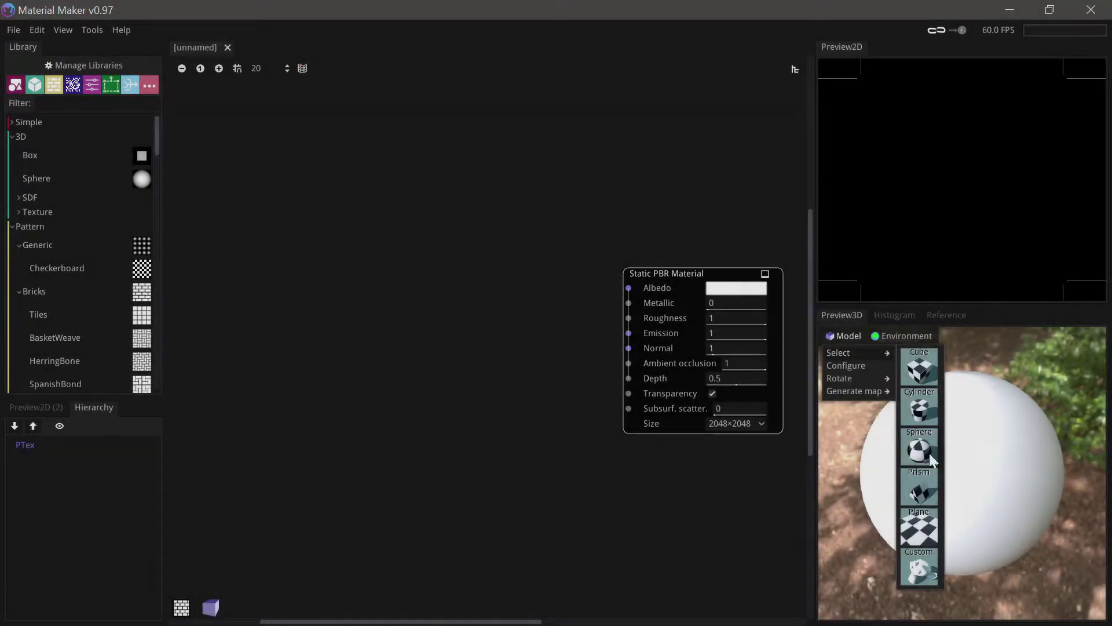
pyautogui.click(927, 452)
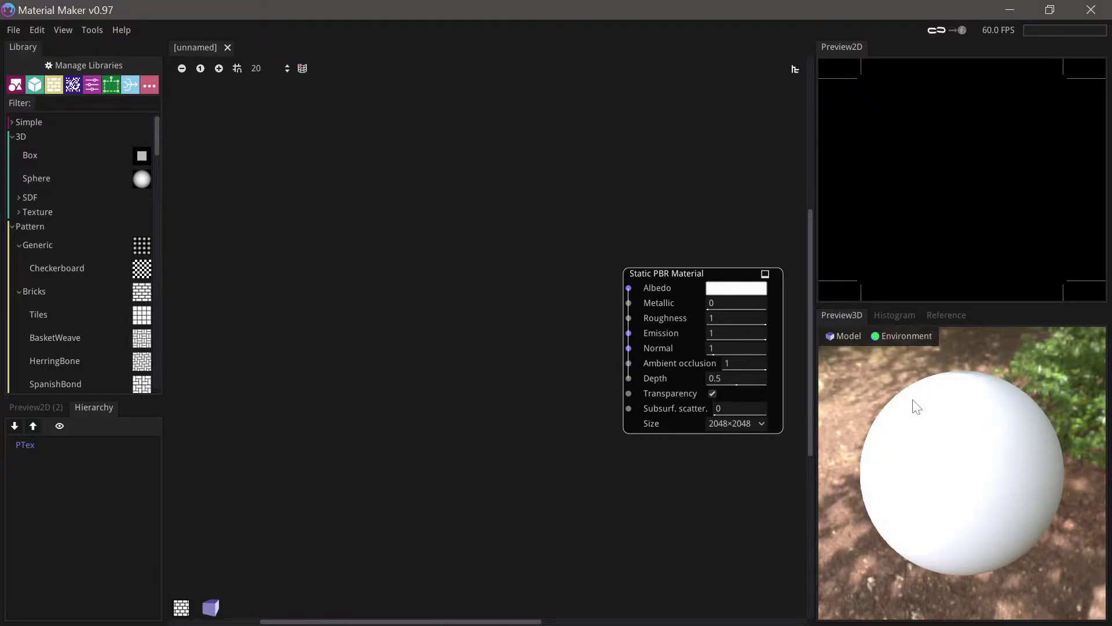
# Step: Load red-colorado-sandstone-cliff.jpg from the project folder as the reference image
pyautogui.click(946, 315)
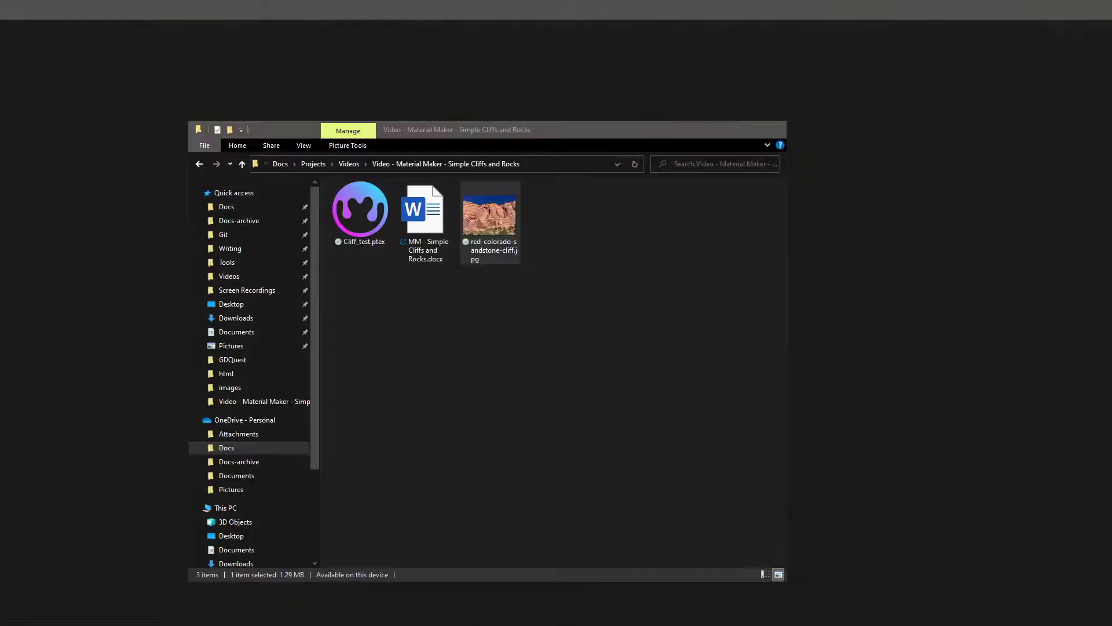
pyautogui.moveTo(489, 214); pyautogui.dragTo(907, 413)
pyautogui.click(720, 131)
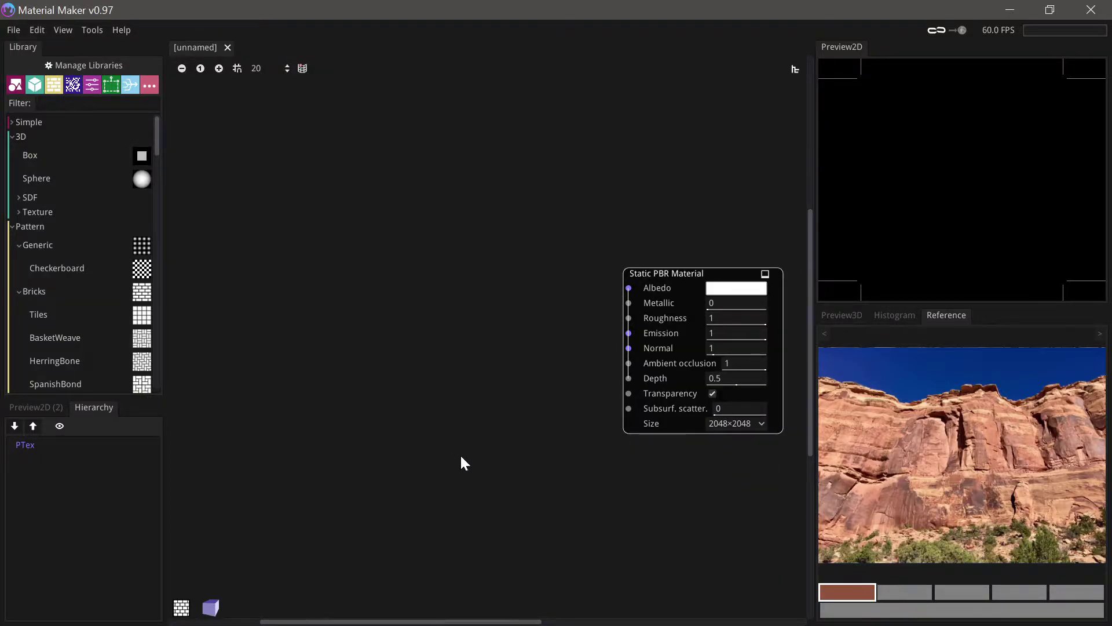
# Step: Examine the rock layers and cracks of the cliff in the reference photo up close
pyautogui.scroll(8, 927, 447)
pyautogui.scroll(7, 979, 457)
pyautogui.moveTo(979, 457); pyautogui.dragTo(911, 513, button='middle')
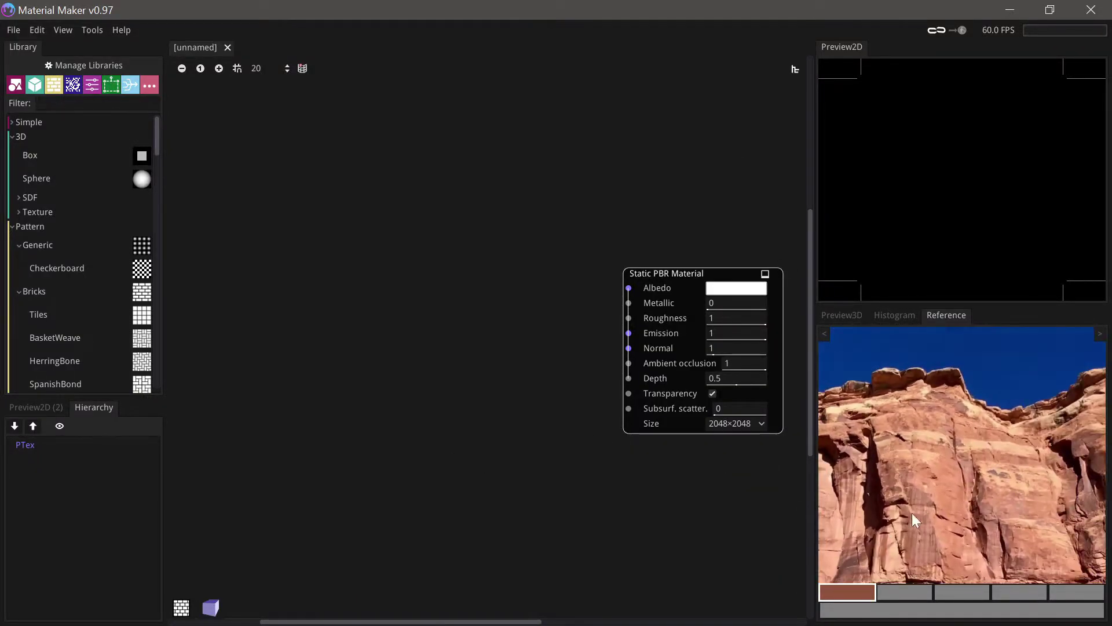
pyautogui.moveTo(985, 482); pyautogui.dragTo(955, 492, button='middle')
pyautogui.scroll(1, 962, 466)
pyautogui.scroll(1, 928, 494)
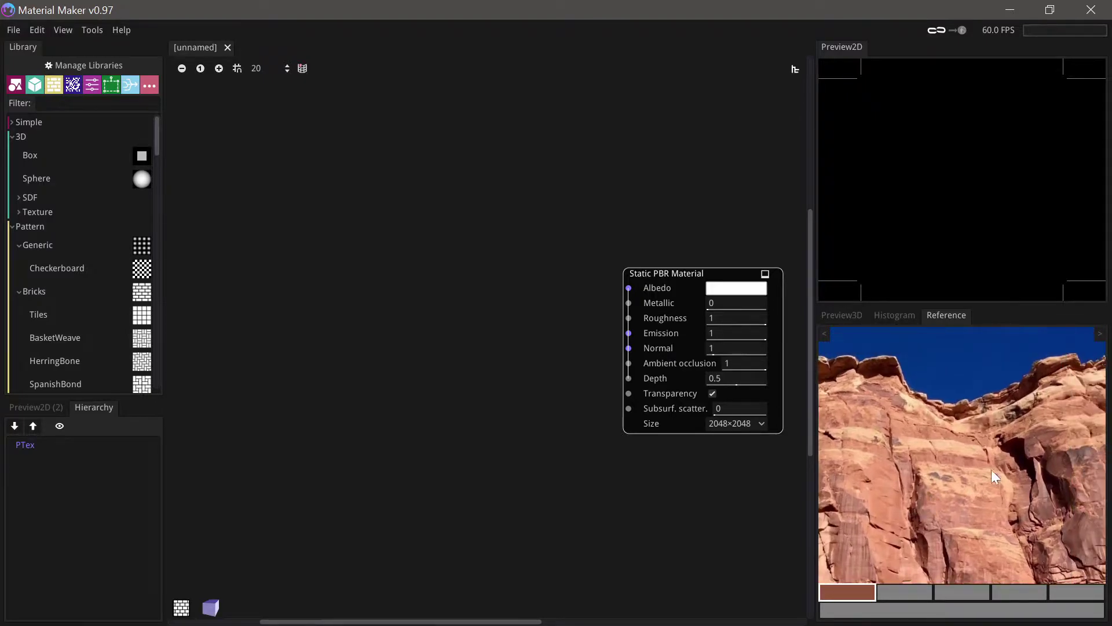
pyautogui.moveTo(1026, 479)
pyautogui.mouseDown(button='middle')
pyautogui.moveTo(954, 483)
pyautogui.moveTo(1014, 471)
pyautogui.mouseUp(button='middle')
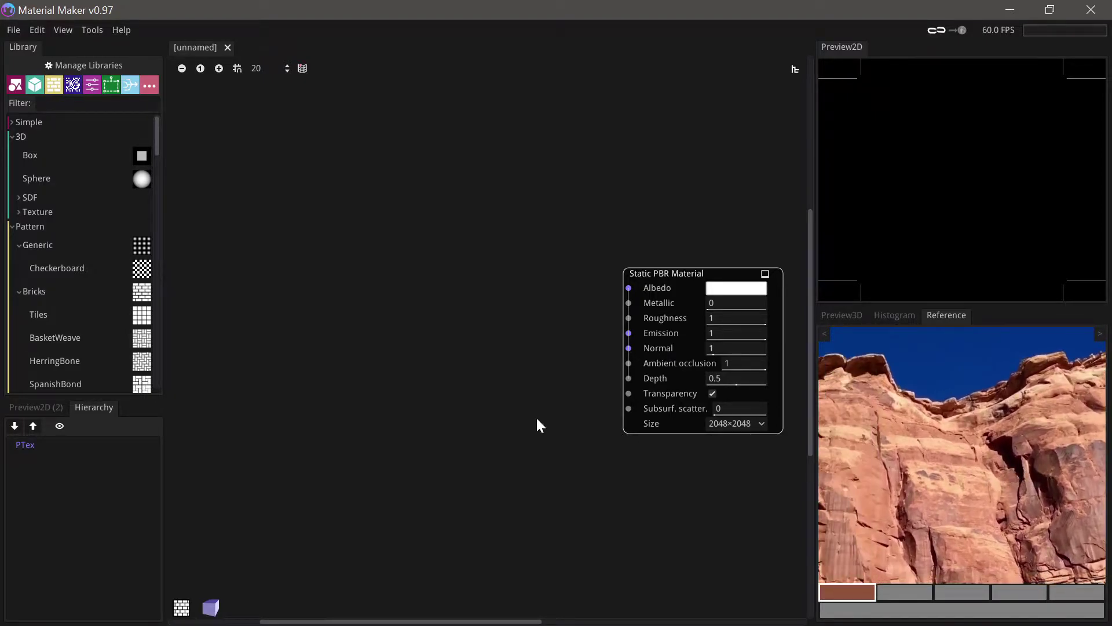
# Step: Add an FBM noise node to the graph and place it well to the left of the material node
pyautogui.rightClick(251, 321)
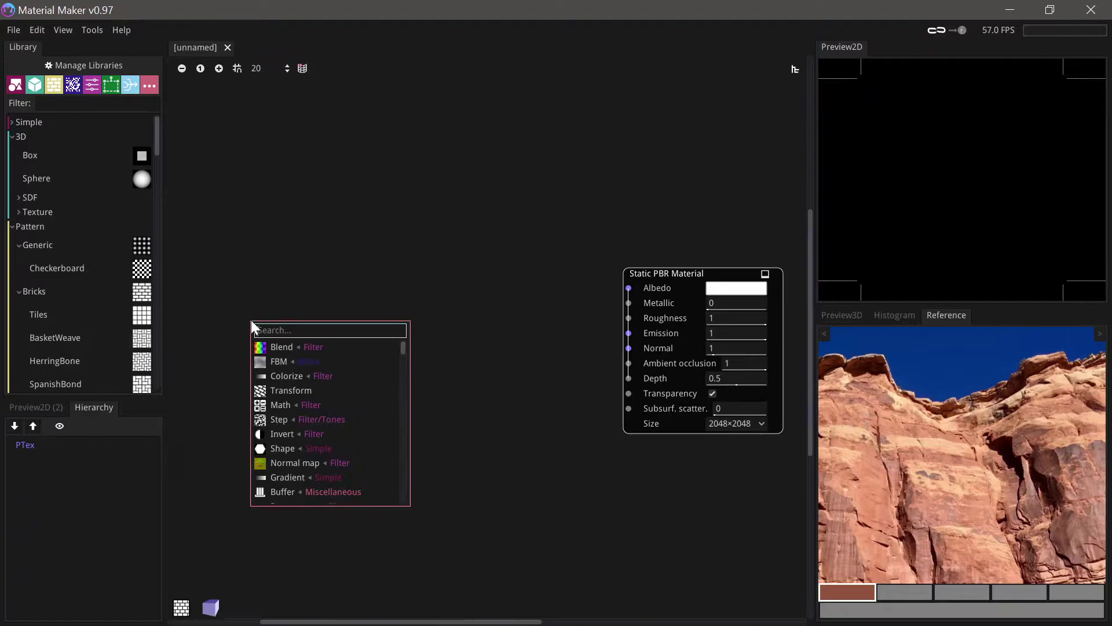
pyautogui.click(279, 362)
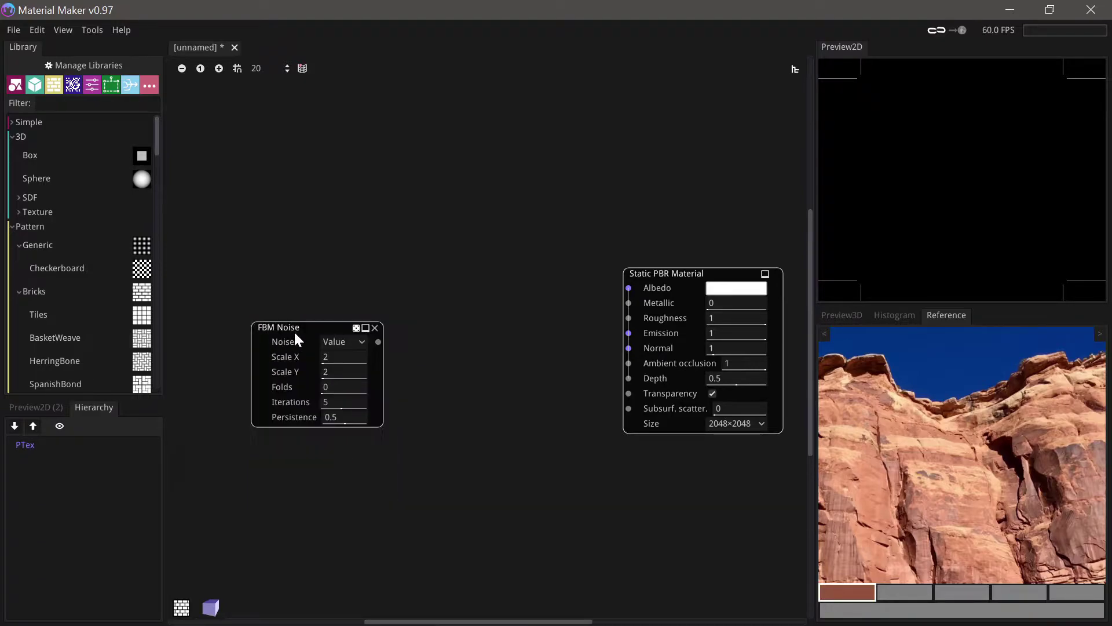
pyautogui.moveTo(294, 332); pyautogui.dragTo(234, 332)
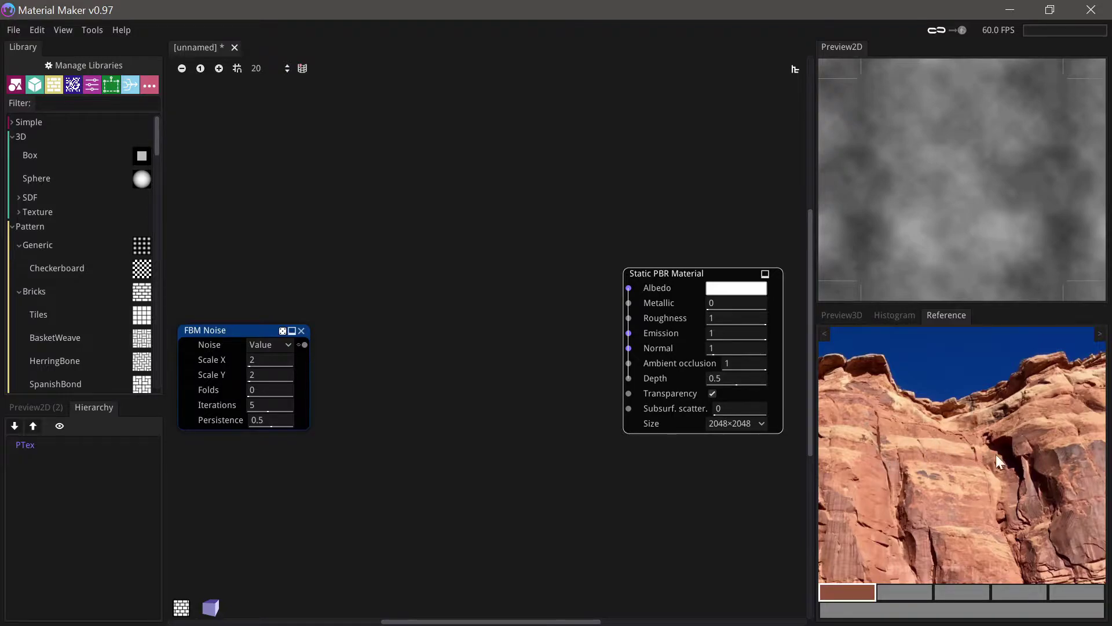
# Step: Set the FBM Noise node's Scale X to 4, Scale Y to 16 and Folds to 1
pyautogui.moveTo(983, 485); pyautogui.dragTo(1011, 460, button='middle')
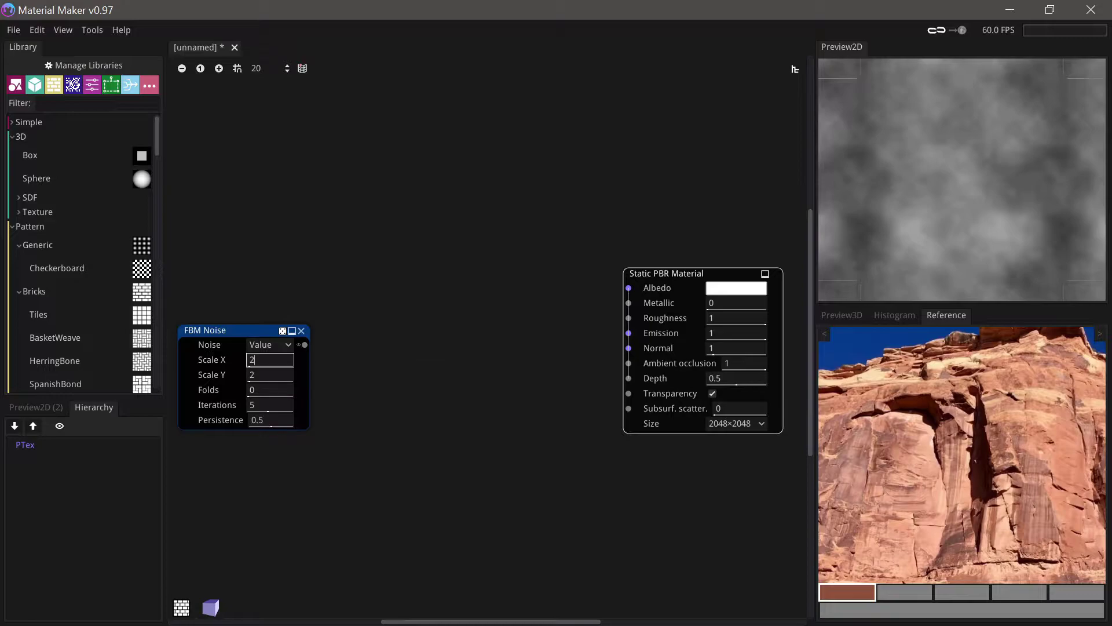
pyautogui.moveTo(263, 359)
pyautogui.mouseDown()
pyautogui.moveTo(337, 375)
pyautogui.moveTo(304, 374)
pyautogui.mouseUp()
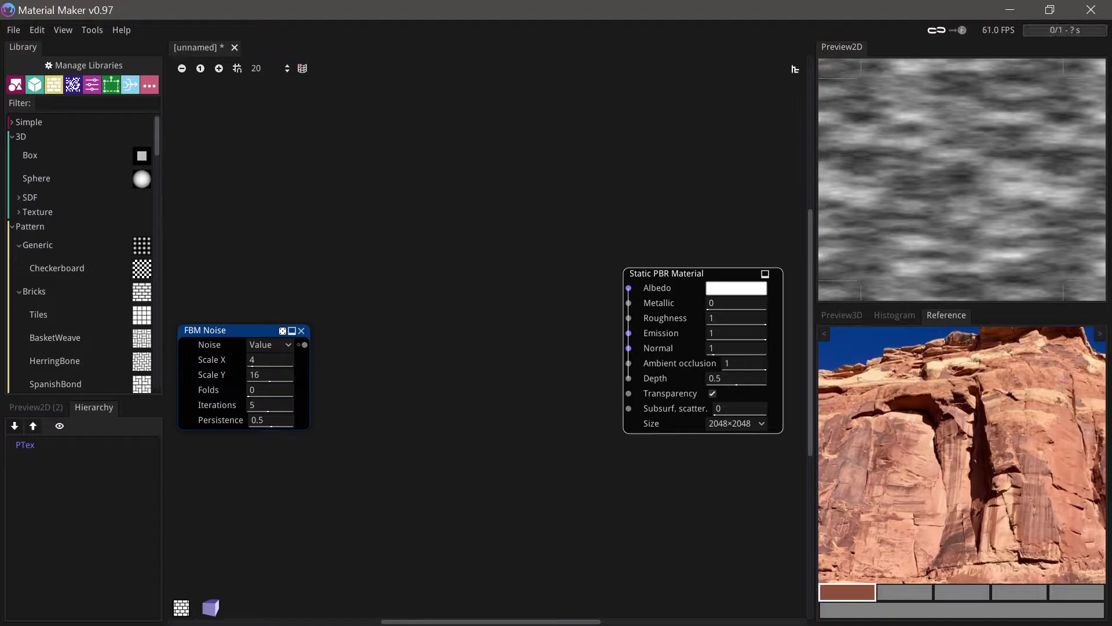
pyautogui.click(263, 391)
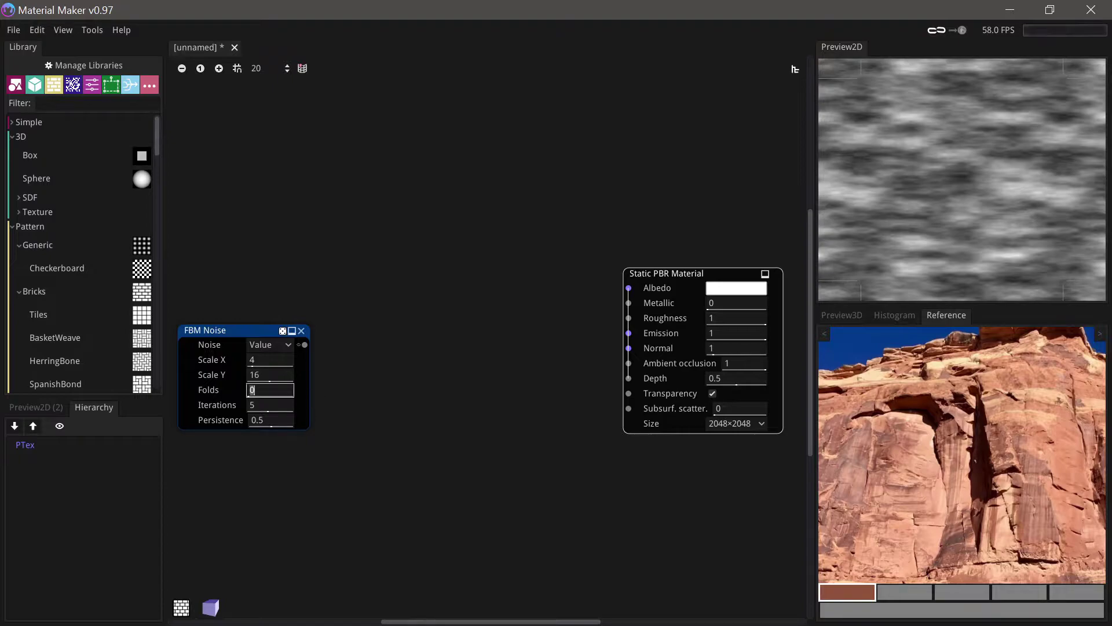
pyautogui.write('1')
pyautogui.press('Return')
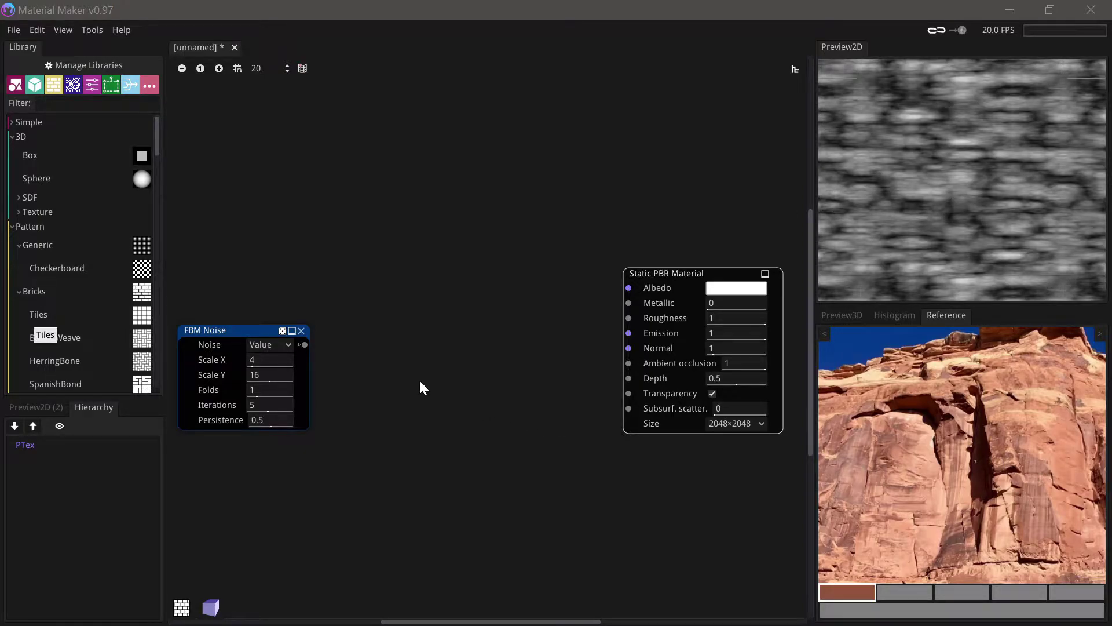
# Step: Add a Warp node after the FBM Noise node and feed the noise into both of its inputs
pyautogui.moveTo(305, 345); pyautogui.dragTo(357, 333)
pyautogui.write('warp')
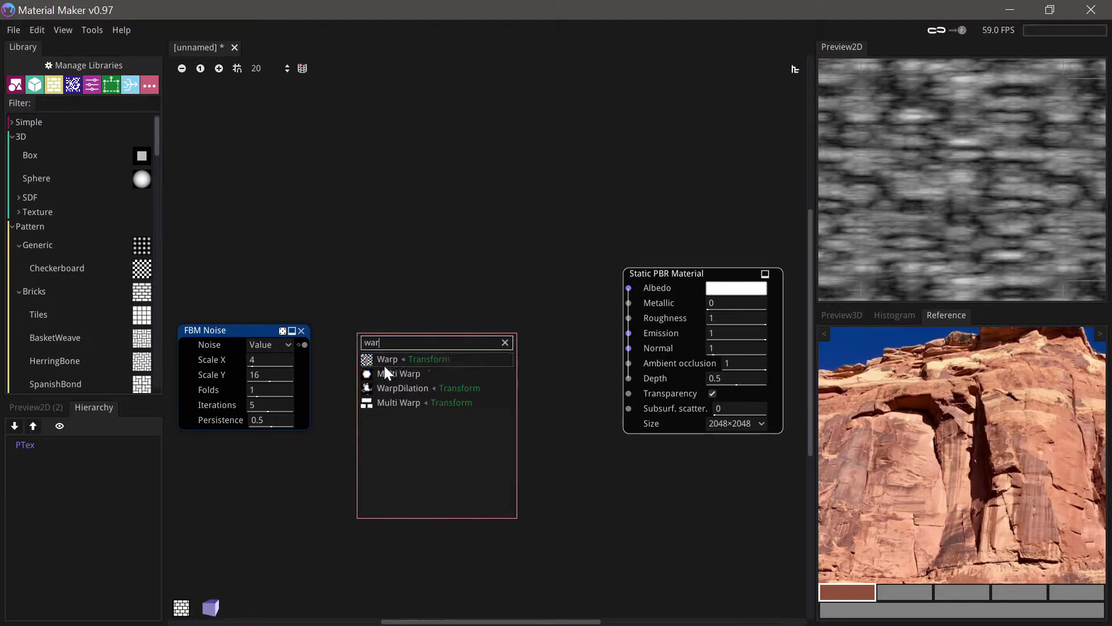
pyautogui.click(391, 361)
pyautogui.moveTo(388, 324); pyautogui.dragTo(390, 327)
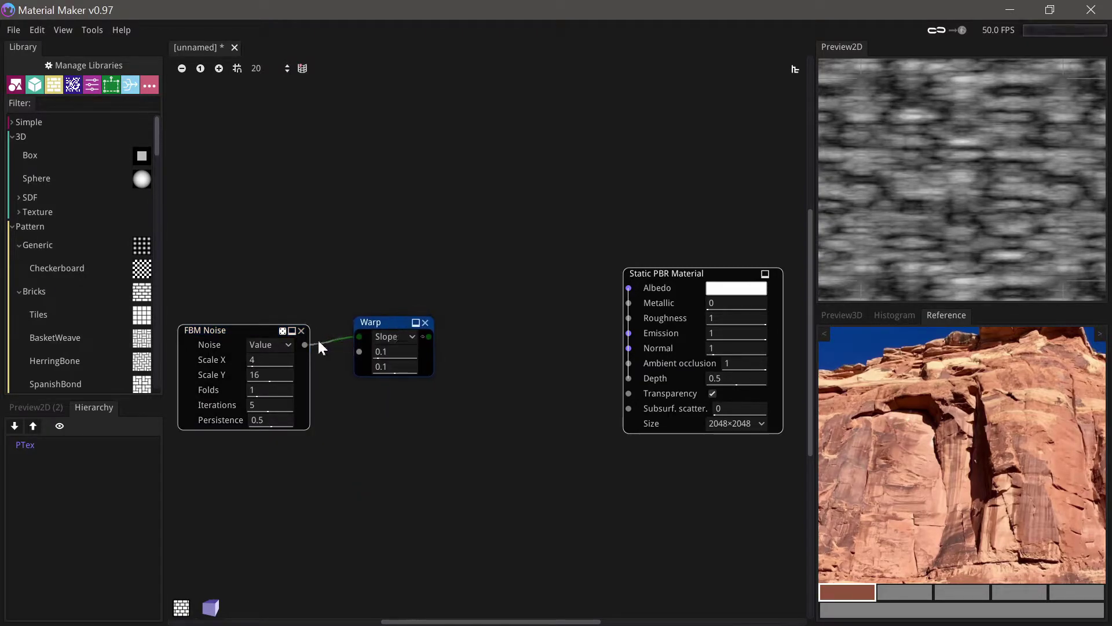
pyautogui.moveTo(335, 355); pyautogui.dragTo(358, 352)
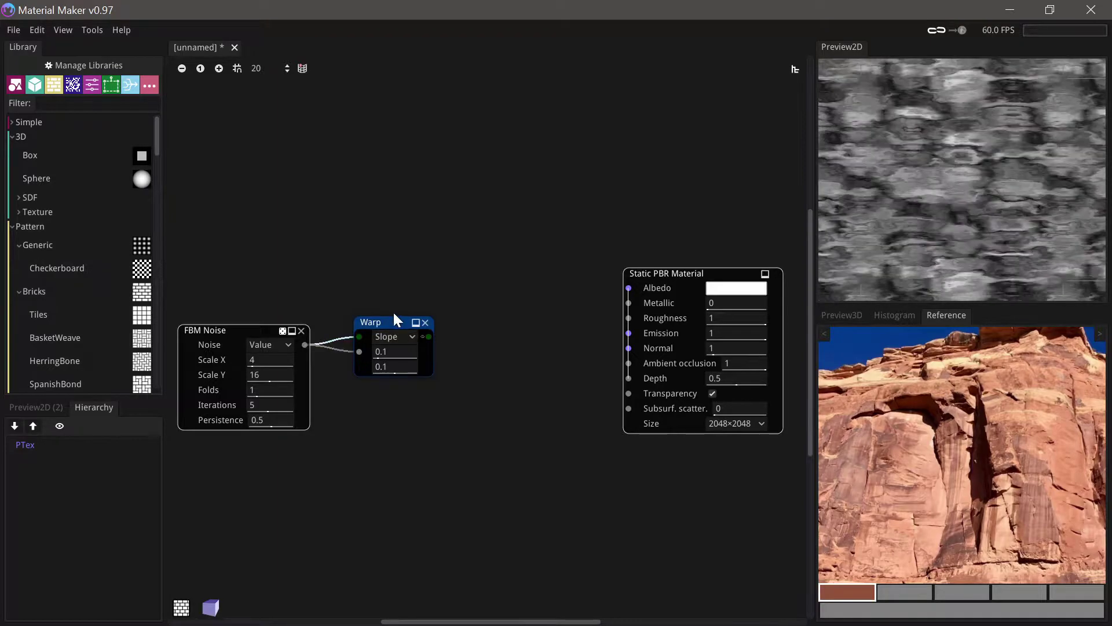
pyautogui.moveTo(391, 319); pyautogui.dragTo(386, 324)
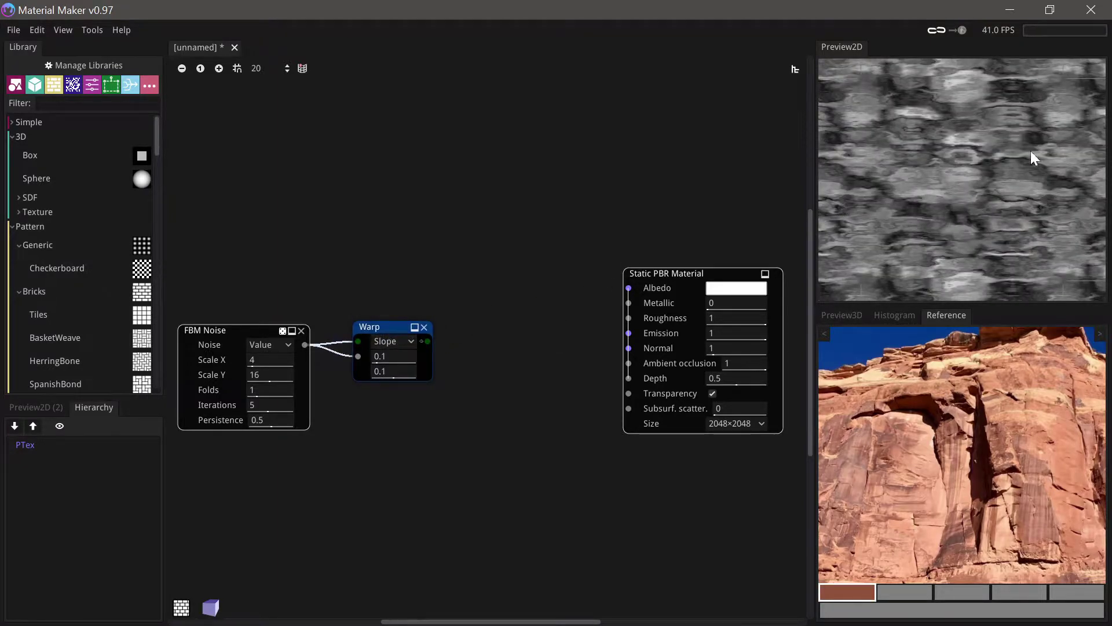
# Step: Reduce the Warp node's amount to 0.045 and move the node slightly closer to the noise
pyautogui.scroll(10, 1019, 157)
pyautogui.moveTo(394, 356); pyautogui.dragTo(367, 356)
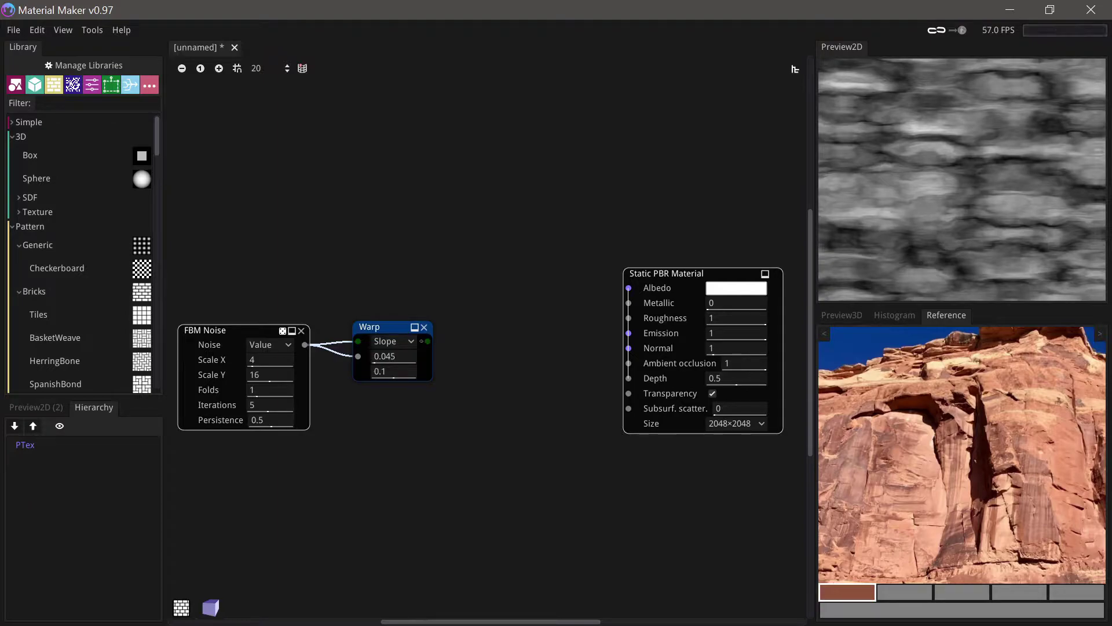
pyautogui.moveTo(499, 352); pyautogui.dragTo(482, 337, button='middle')
pyautogui.moveTo(390, 317); pyautogui.dragTo(382, 318)
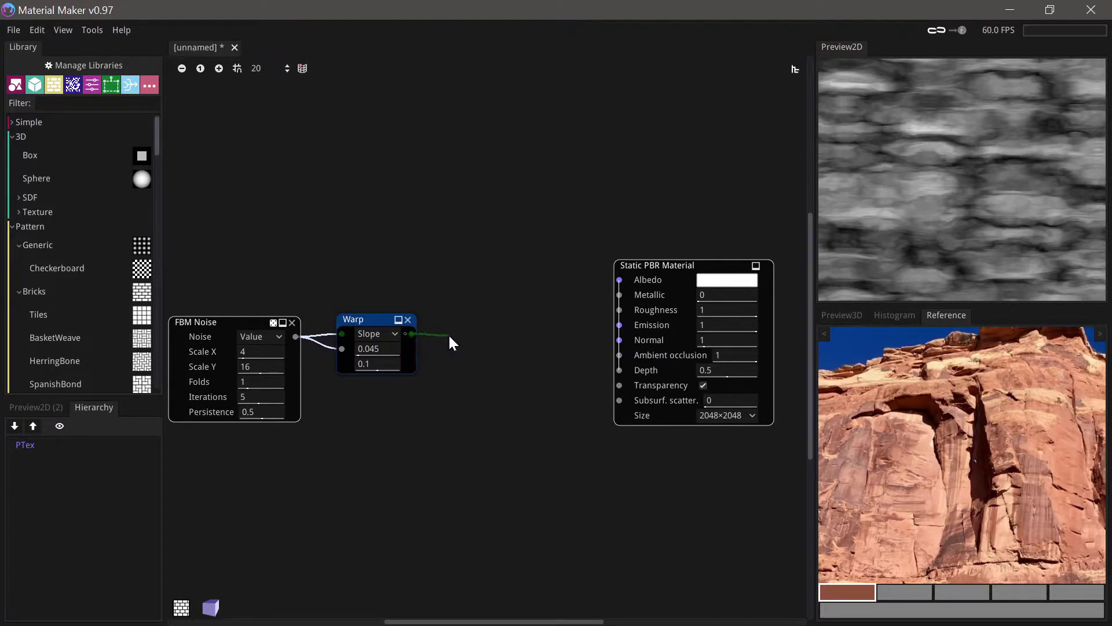
# Step: Add a Normal map node after Warp, connect it to the material's Normal input, and inspect the sphere
pyautogui.moveTo(450, 337); pyautogui.dragTo(450, 337)
pyautogui.write('norm')
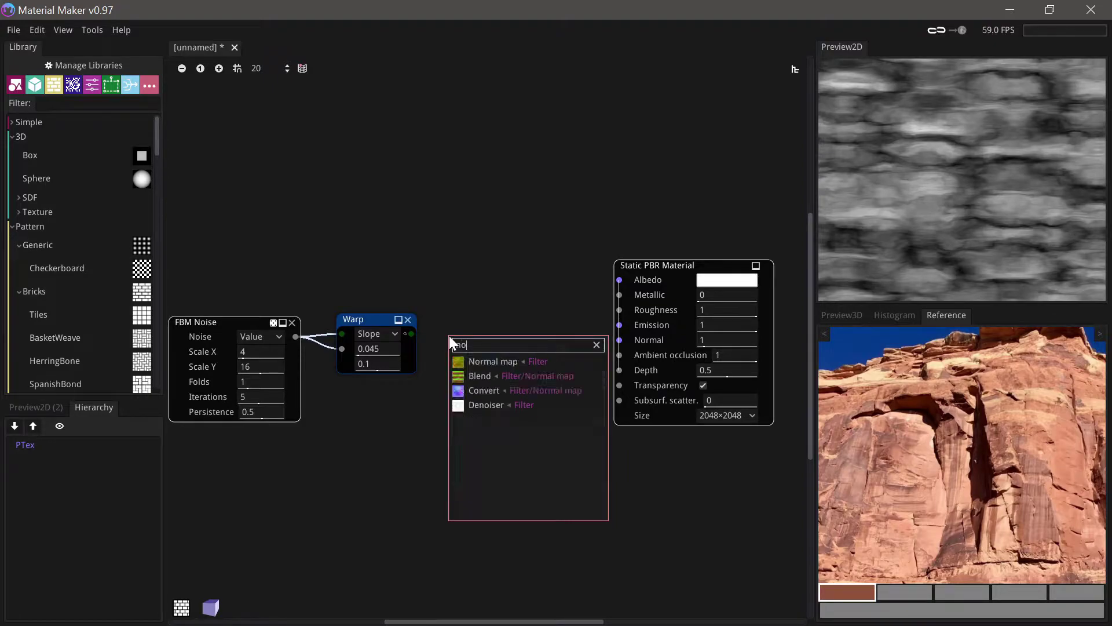
pyautogui.click(503, 363)
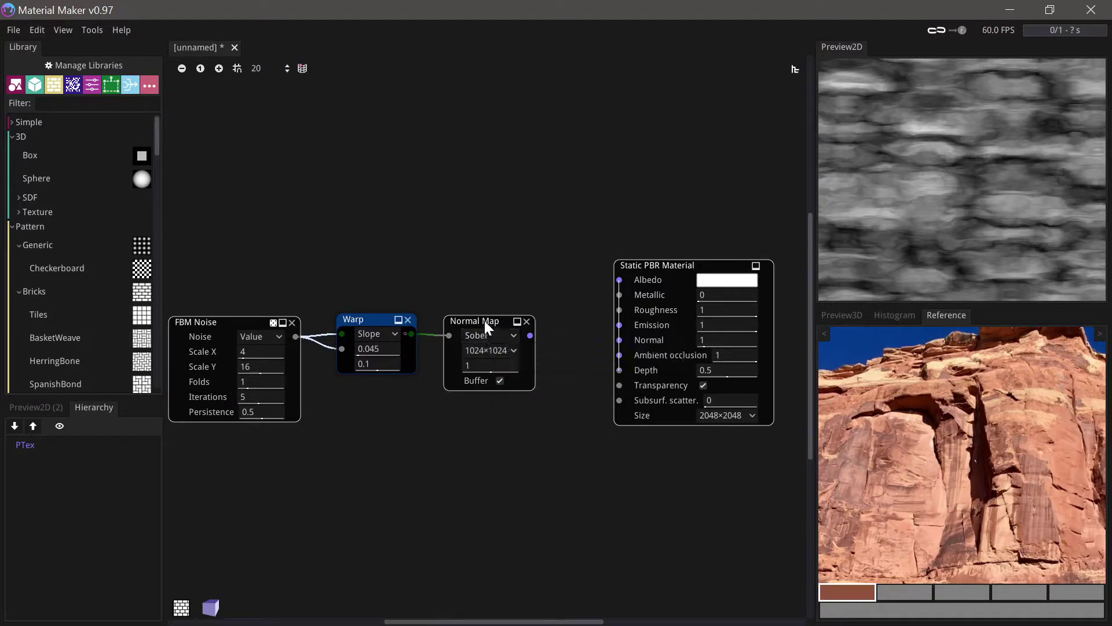
pyautogui.click(484, 320)
pyautogui.click(844, 316)
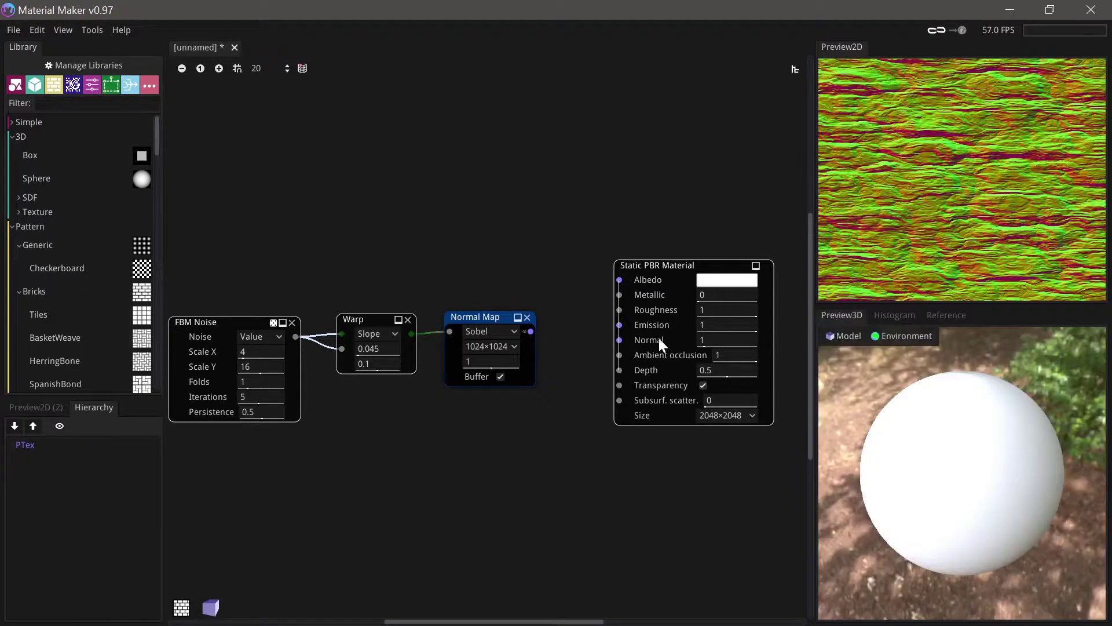
pyautogui.moveTo(530, 331); pyautogui.dragTo(620, 340)
pyautogui.moveTo(981, 518); pyautogui.dragTo(982, 489, button='right')
pyautogui.moveTo(984, 516); pyautogui.dragTo(927, 515)
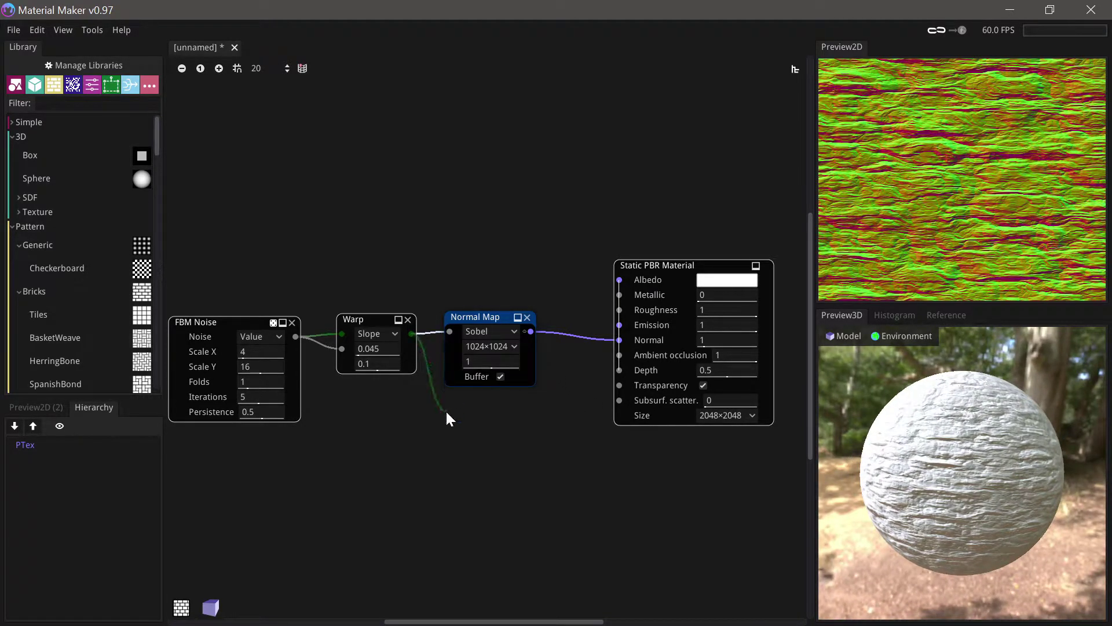
# Step: Add an Invert filter after Warp, connect it to the material's Depth input, and inspect the sphere
pyautogui.moveTo(447, 413); pyautogui.dragTo(447, 412)
pyautogui.write('n')
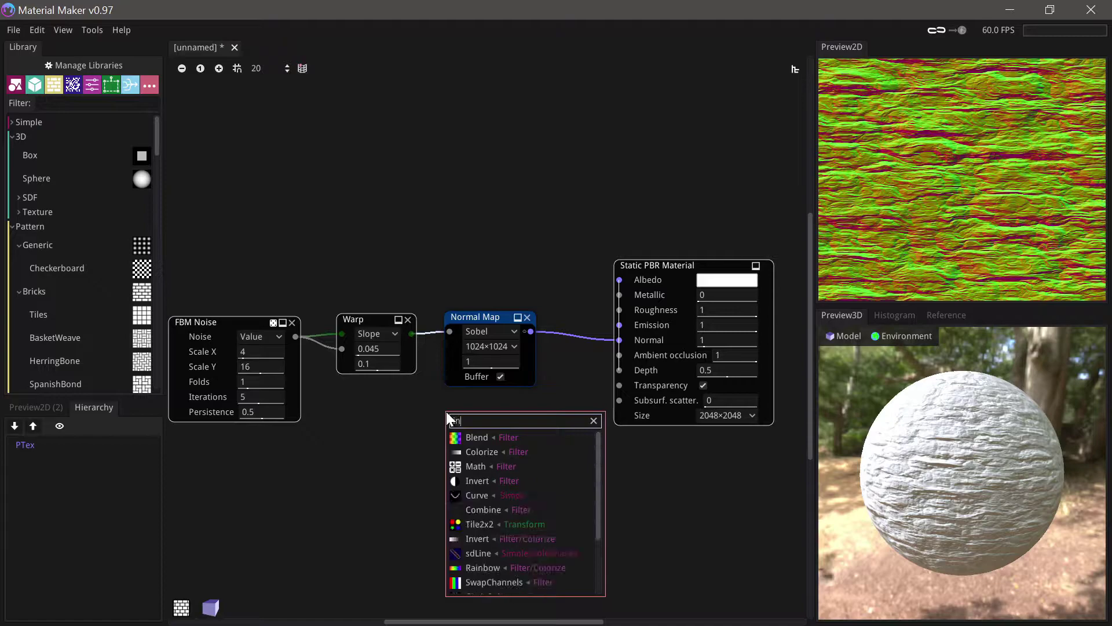
pyautogui.write('vert')
pyautogui.click(494, 436)
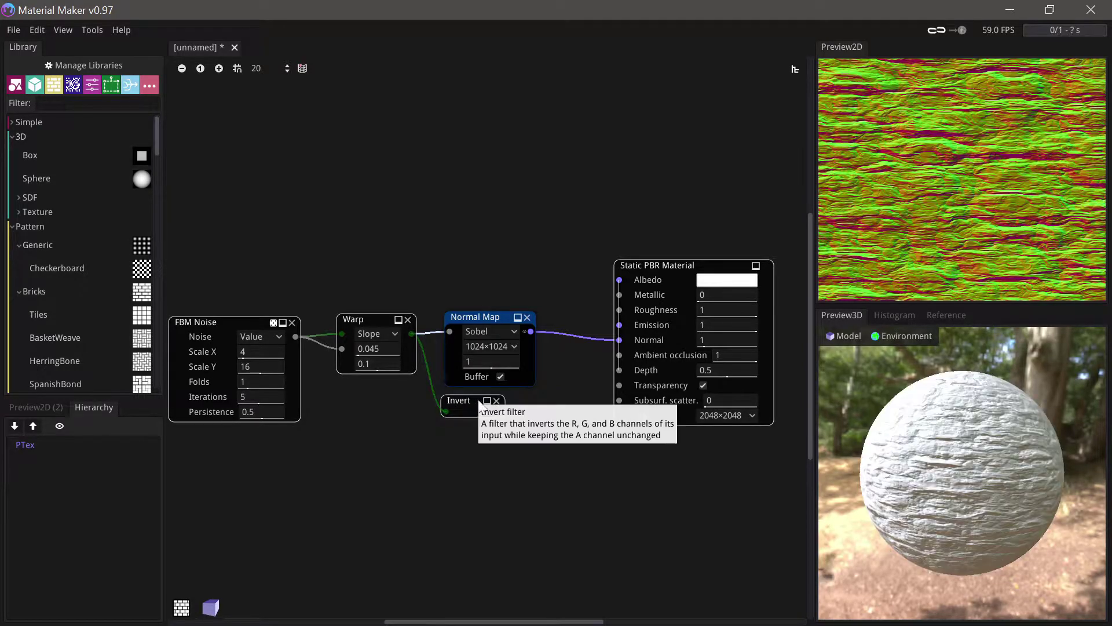
pyautogui.moveTo(479, 406); pyautogui.dragTo(619, 370)
pyautogui.moveTo(866, 486); pyautogui.dragTo(996, 488)
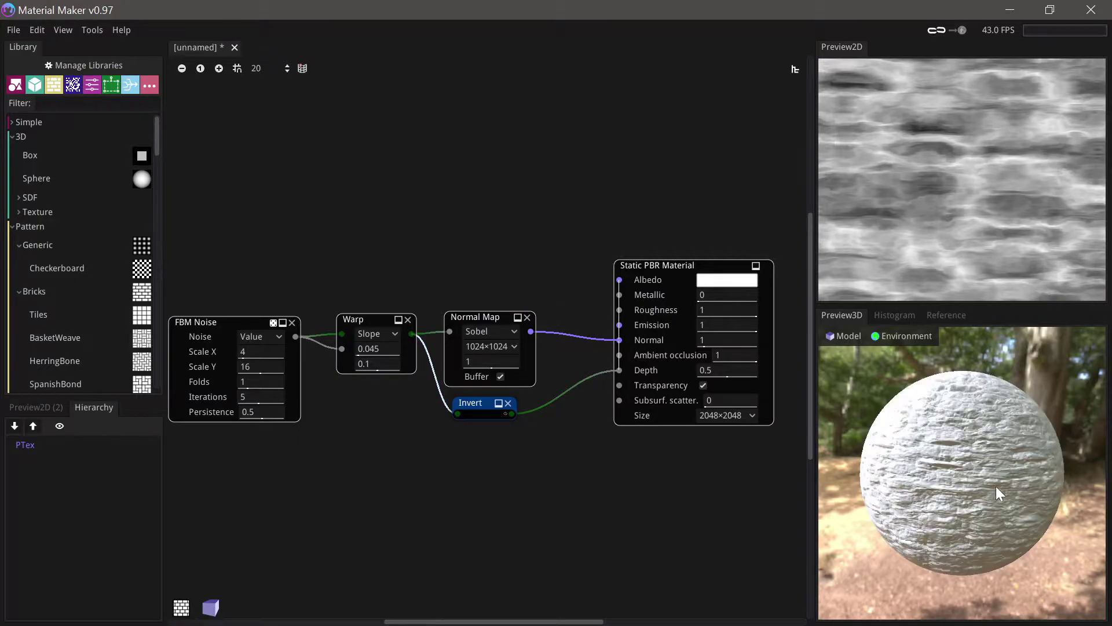
pyautogui.moveTo(997, 488); pyautogui.dragTo(1029, 488, button='right')
# Step: Add a Gradient node and place it above the FBM Noise node
pyautogui.moveTo(448, 442); pyautogui.dragTo(465, 507, button='middle')
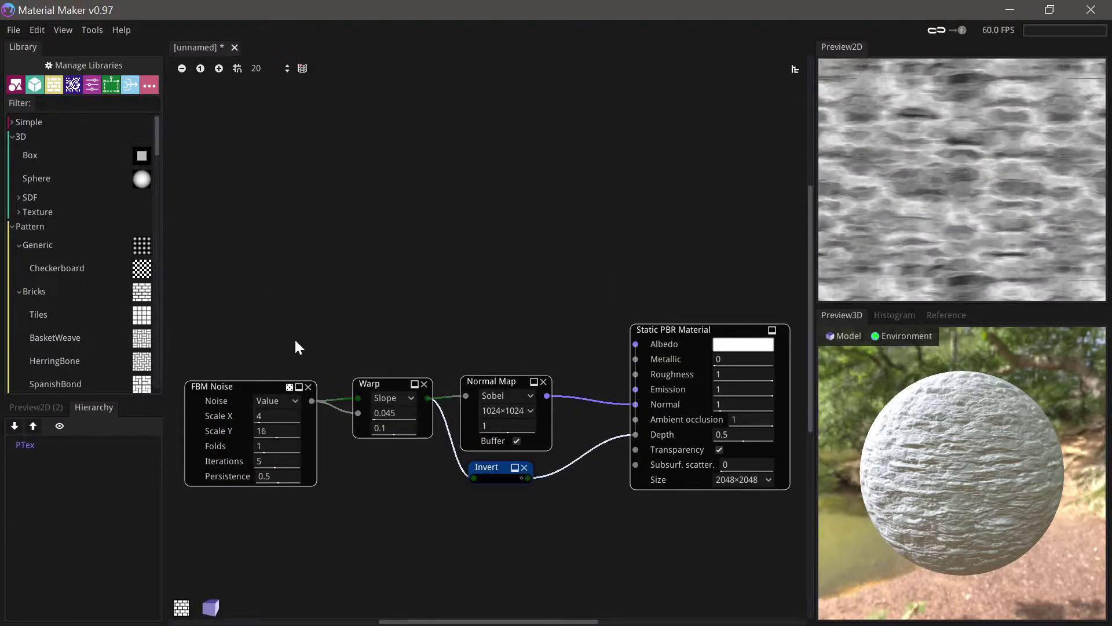
pyautogui.rightClick(252, 288)
pyautogui.write('gra')
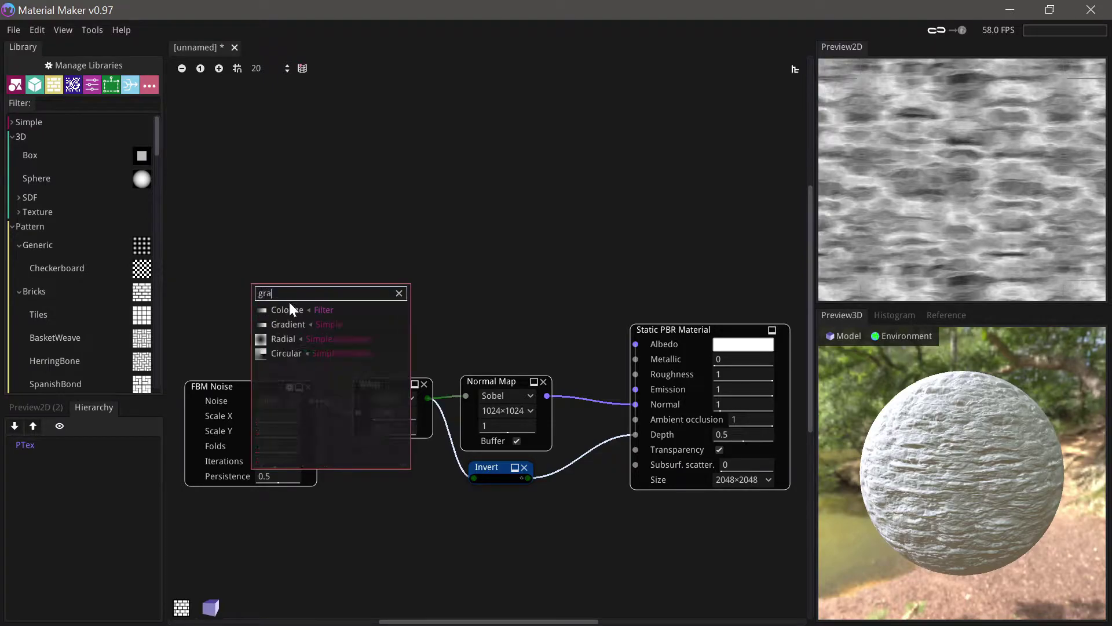
pyautogui.click(292, 325)
pyautogui.moveTo(293, 292); pyautogui.dragTo(255, 274)
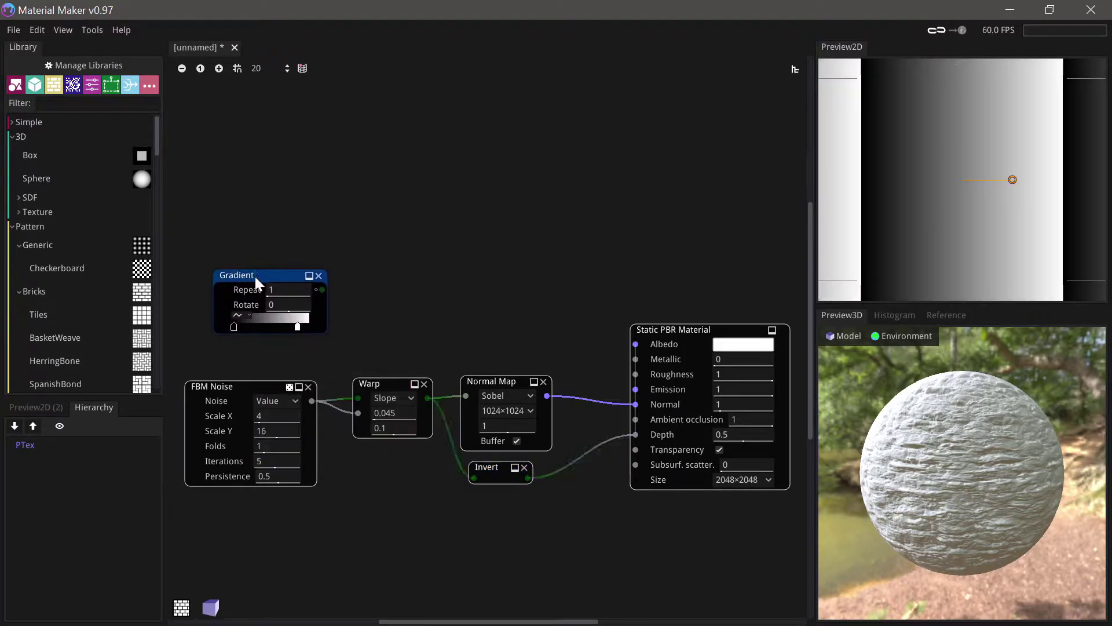
# Step: Move the gradient's white stop to the far end and set the gradient's rotation to 90
pyautogui.moveTo(297, 327); pyautogui.dragTo(328, 326)
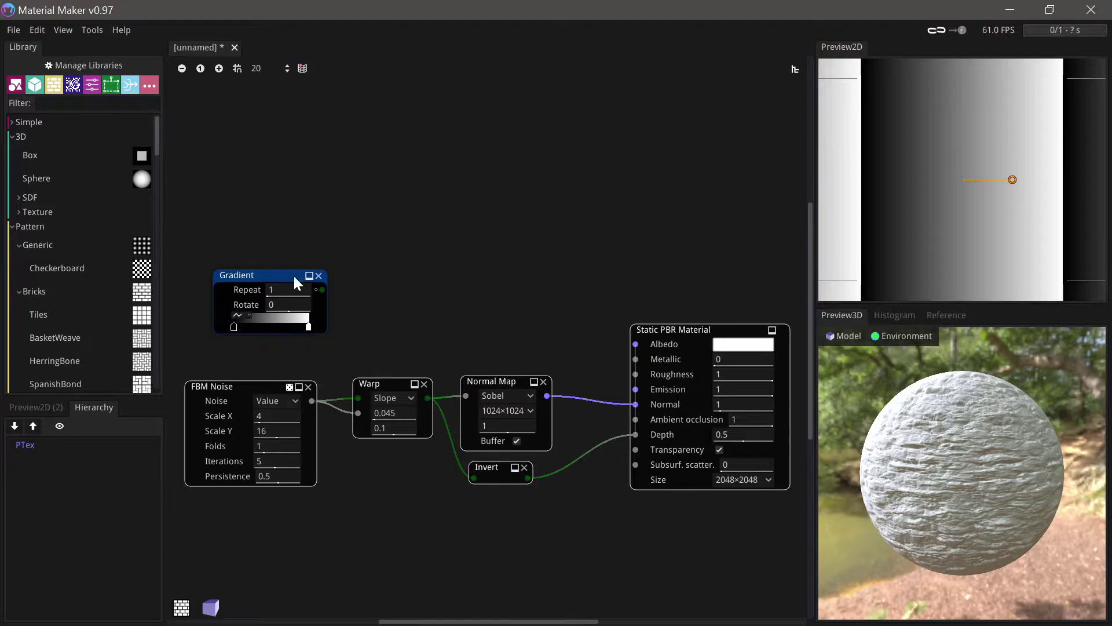
pyautogui.moveTo(293, 274); pyautogui.dragTo(279, 281)
pyautogui.click(283, 304)
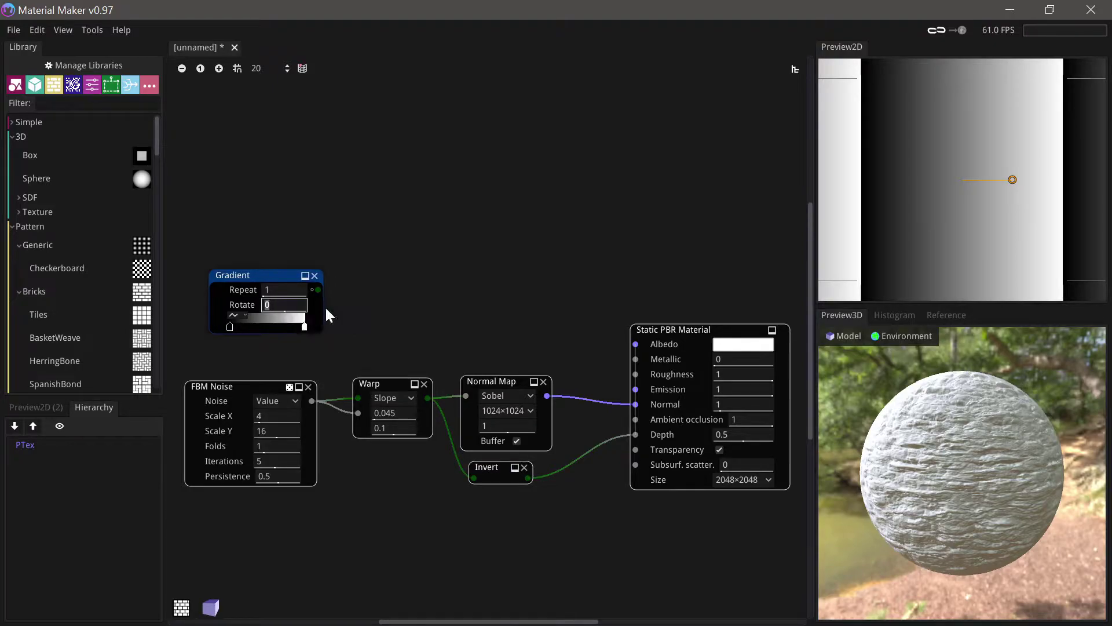
pyautogui.write('90')
pyautogui.press('Return')
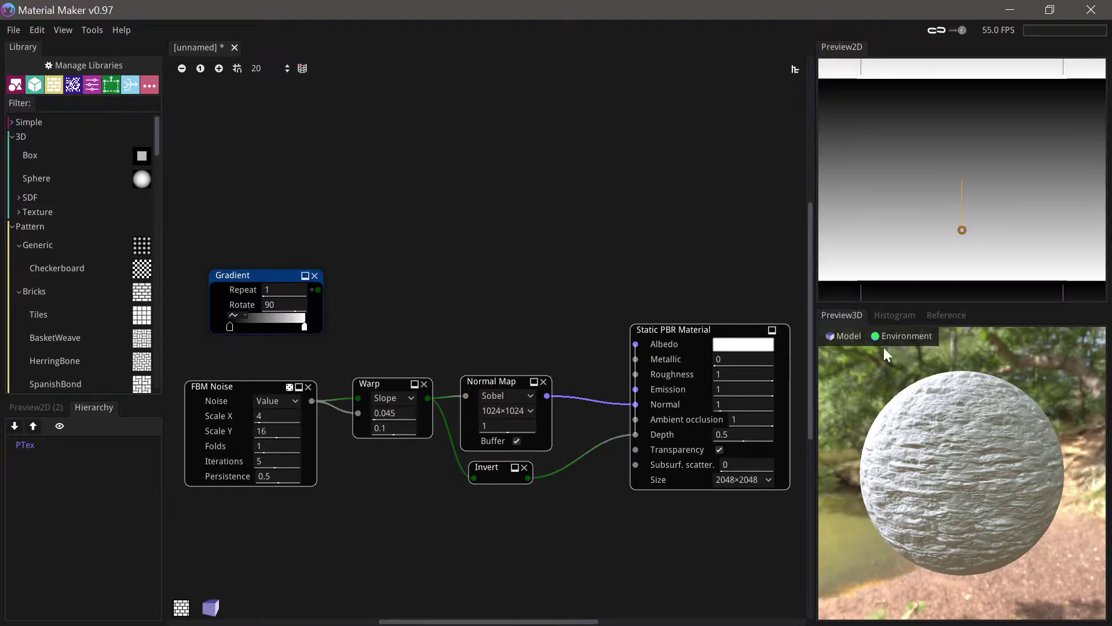
# Step: Sample a colour gradient across the sandstone cliff in the reference photo and apply it to the Gradient node
pyautogui.click(952, 318)
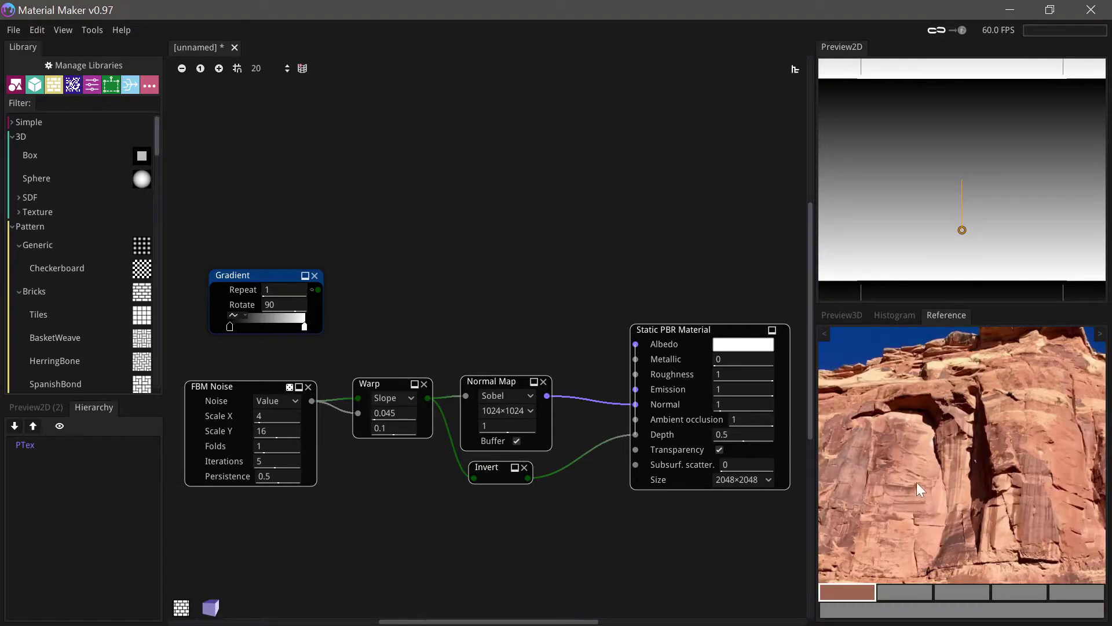
pyautogui.scroll(6, 924, 498)
pyautogui.moveTo(978, 489); pyautogui.dragTo(984, 398, button='middle')
pyautogui.click(954, 614)
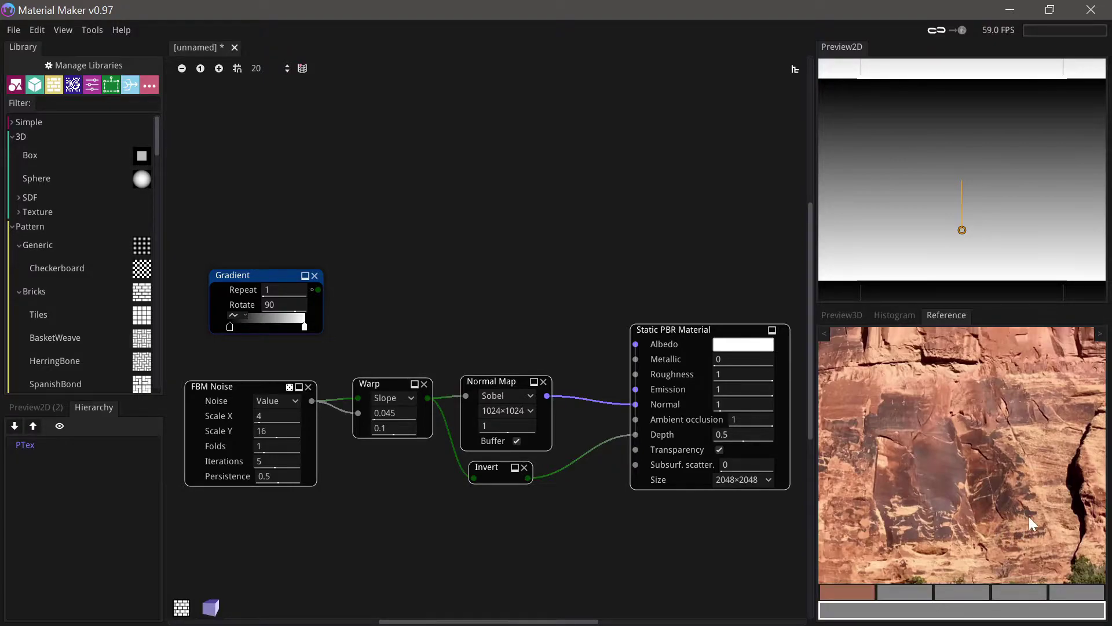
pyautogui.moveTo(1076, 517)
pyautogui.mouseDown()
pyautogui.moveTo(1020, 503)
pyautogui.moveTo(1007, 548)
pyautogui.moveTo(882, 577)
pyautogui.mouseUp()
pyautogui.moveTo(927, 610); pyautogui.dragTo(272, 323)
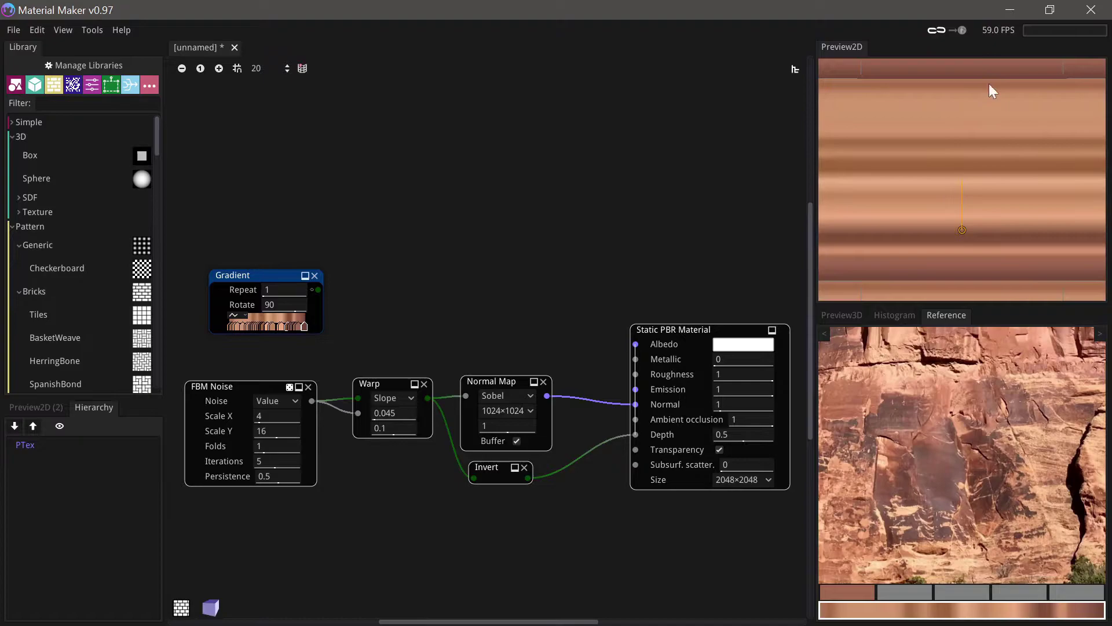
# Step: Expand the Gradient node's colour ramp and copy the first stop's hex colour, ae7d60
pyautogui.keyDown('ctrl'); pyautogui.scroll(2, 292, 336); pyautogui.keyUp('ctrl')
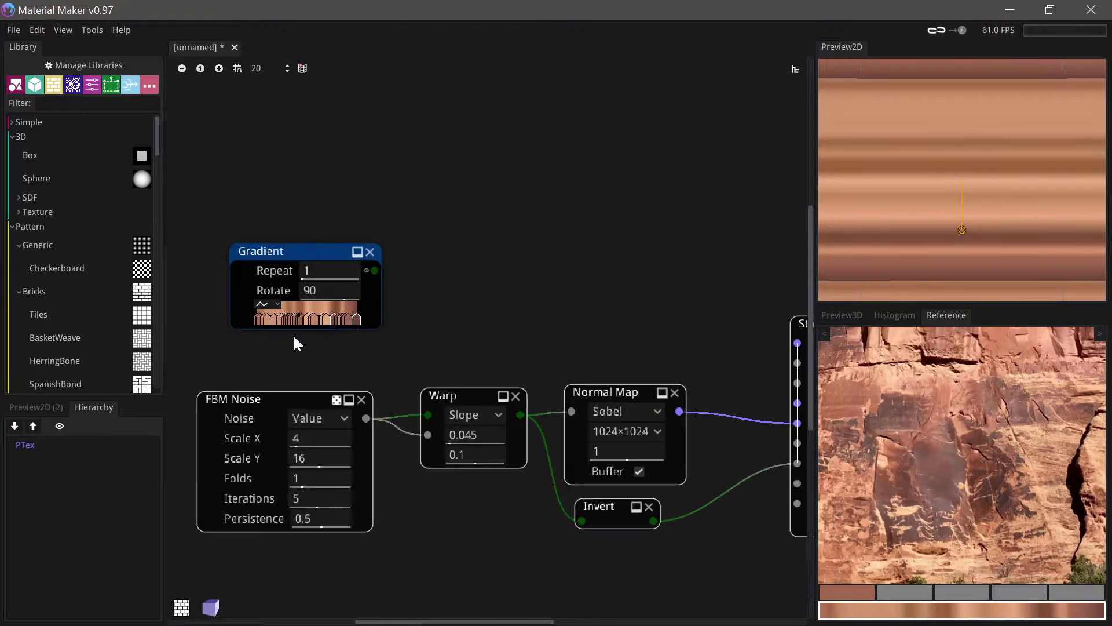
pyautogui.keyDown('ctrl'); pyautogui.scroll(1, 294, 343); pyautogui.keyUp('ctrl')
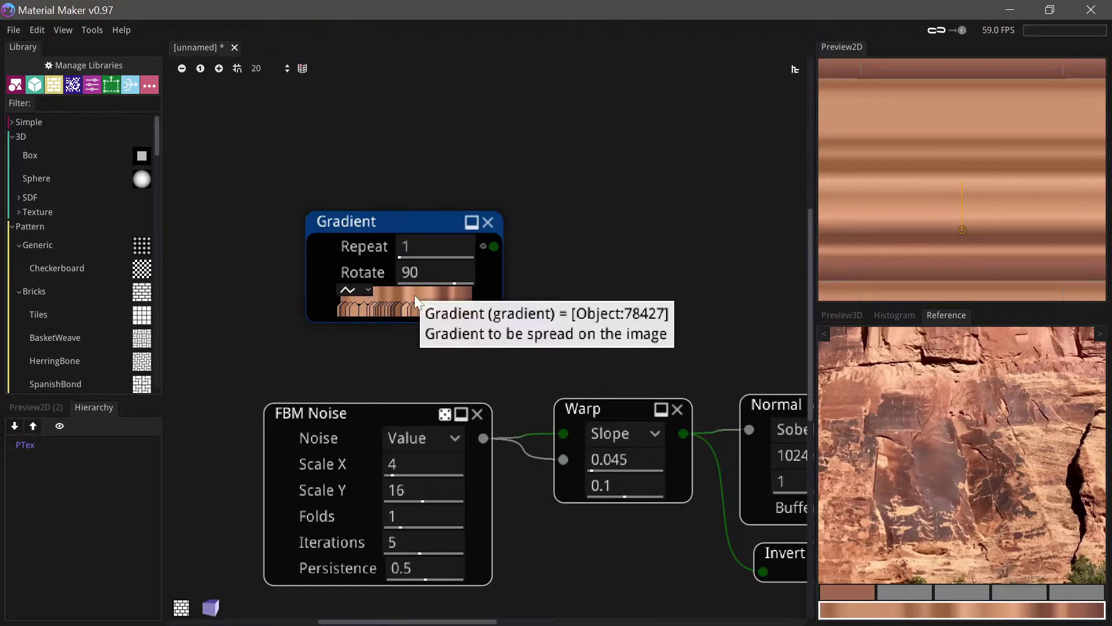
pyautogui.keyDown('ctrl'); pyautogui.scroll(-1, 409, 345); pyautogui.keyUp('ctrl')
pyautogui.click(200, 68)
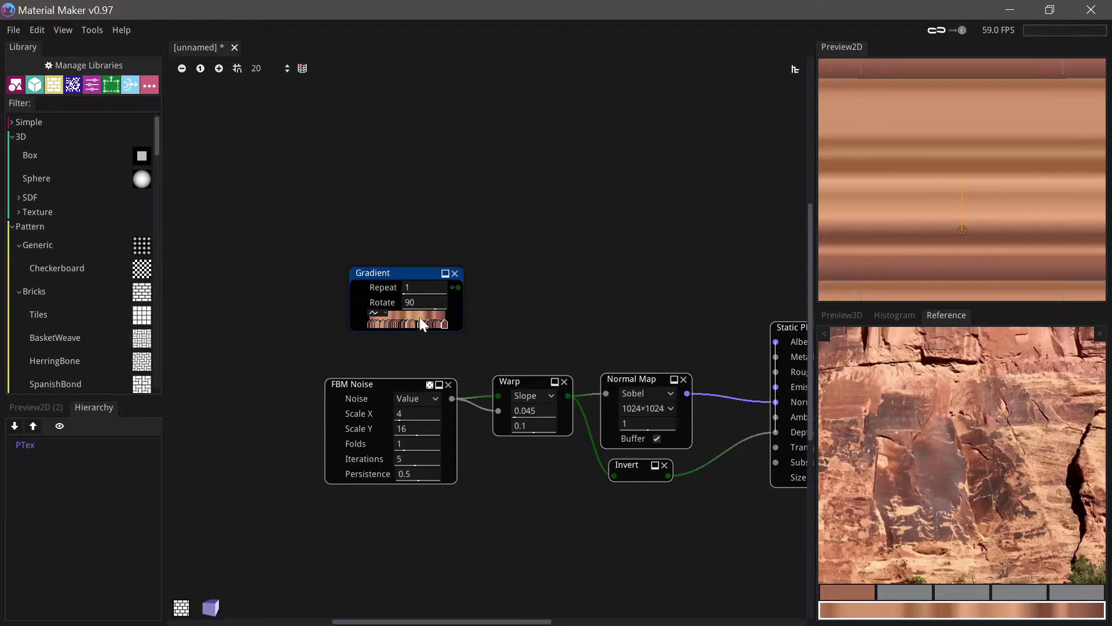
pyautogui.click(418, 315)
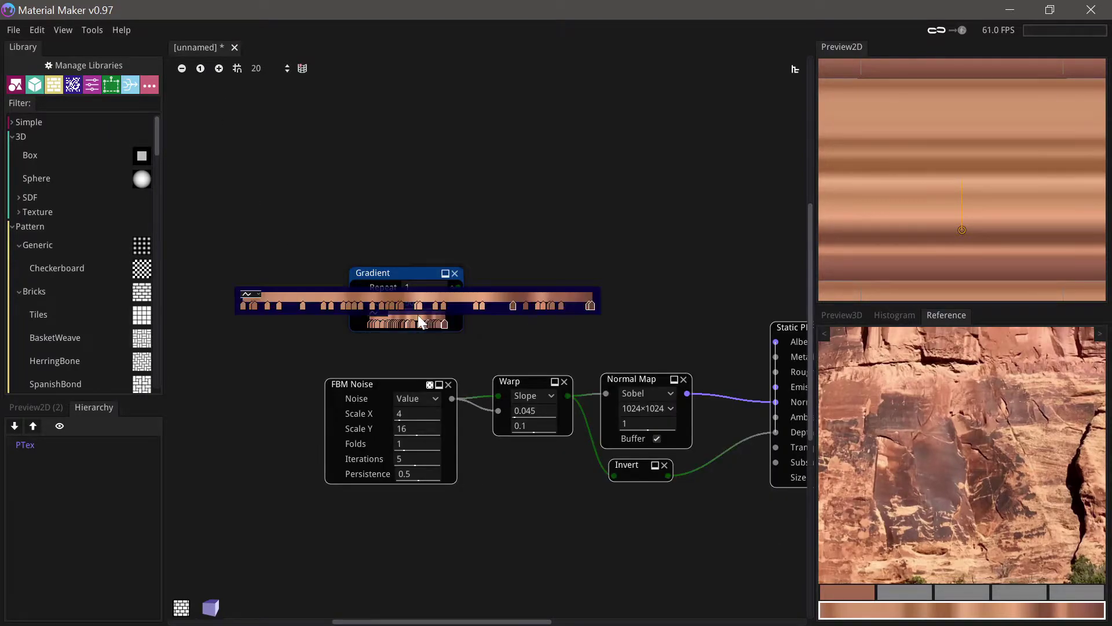
pyautogui.doubleClick(242, 304)
pyautogui.click(393, 547)
pyautogui.hotkey('ctrl', 'c')
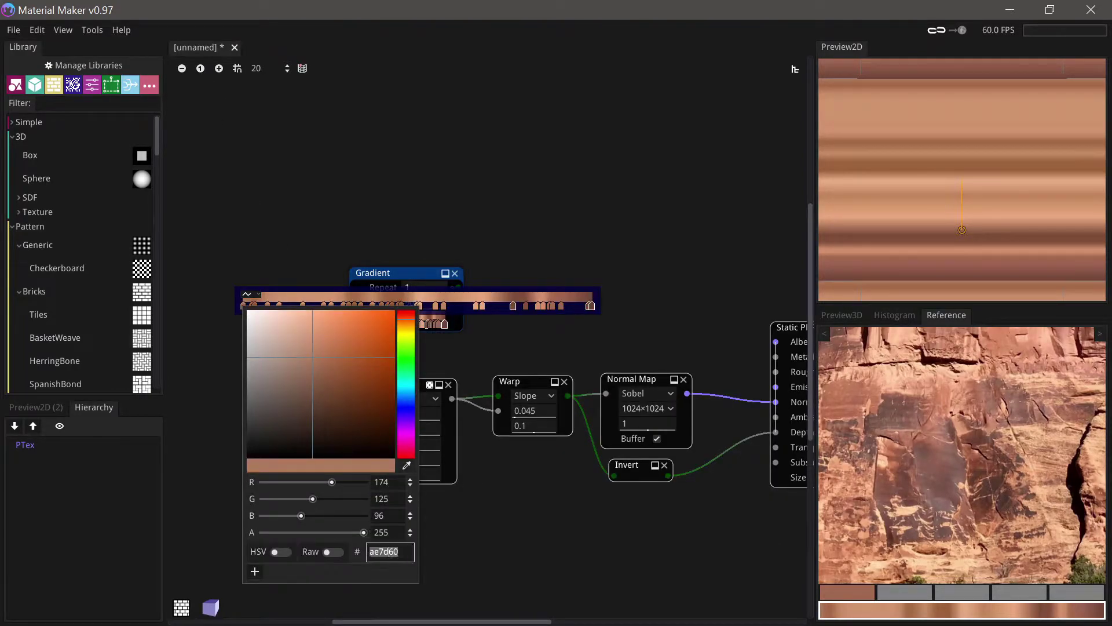
# Step: Set the gradient's last stop to hex colour ae7d60 and adjust the stops near both ends of the ramp
pyautogui.click(592, 306)
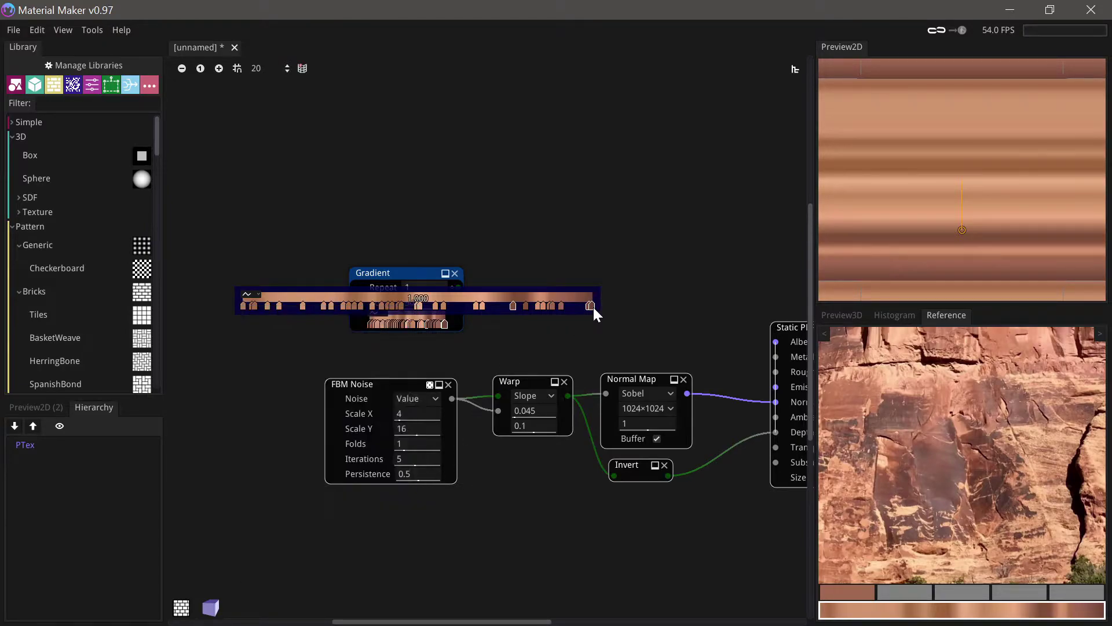
pyautogui.doubleClick(591, 305)
pyautogui.doubleClick(744, 554)
pyautogui.hotkey('ctrl', 'v')
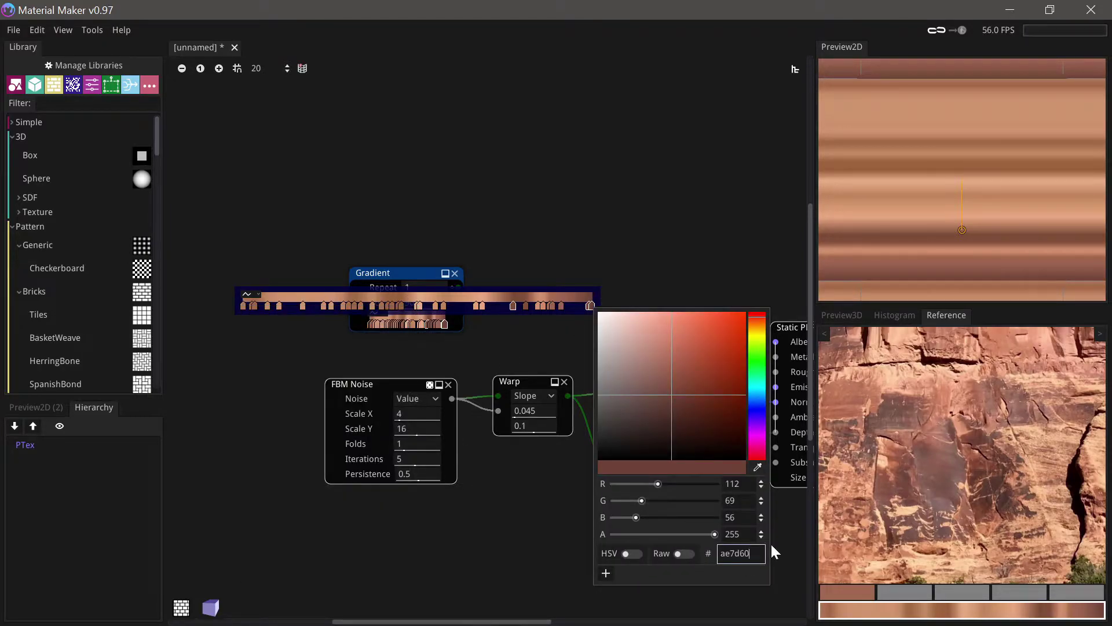
pyautogui.press('Return')
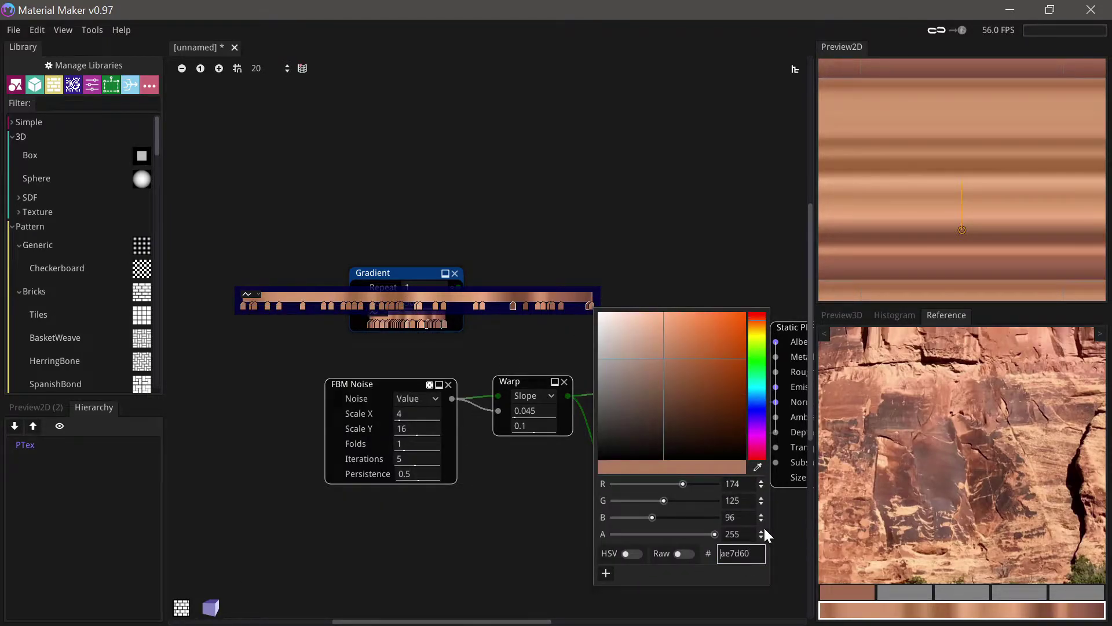
pyautogui.click(583, 306)
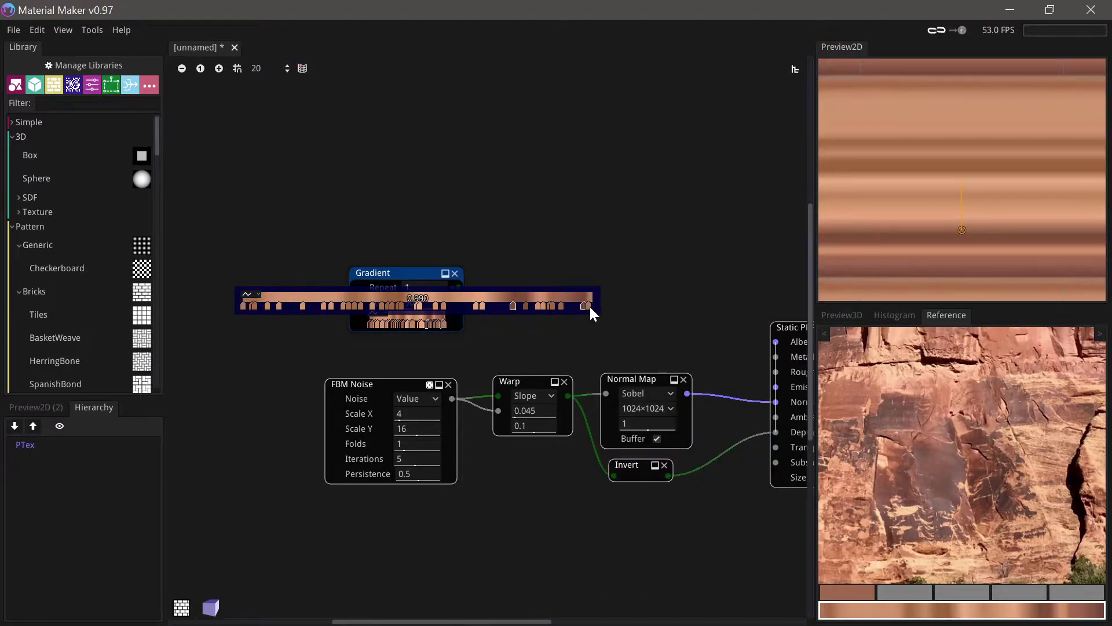
pyautogui.moveTo(248, 306); pyautogui.dragTo(234, 306)
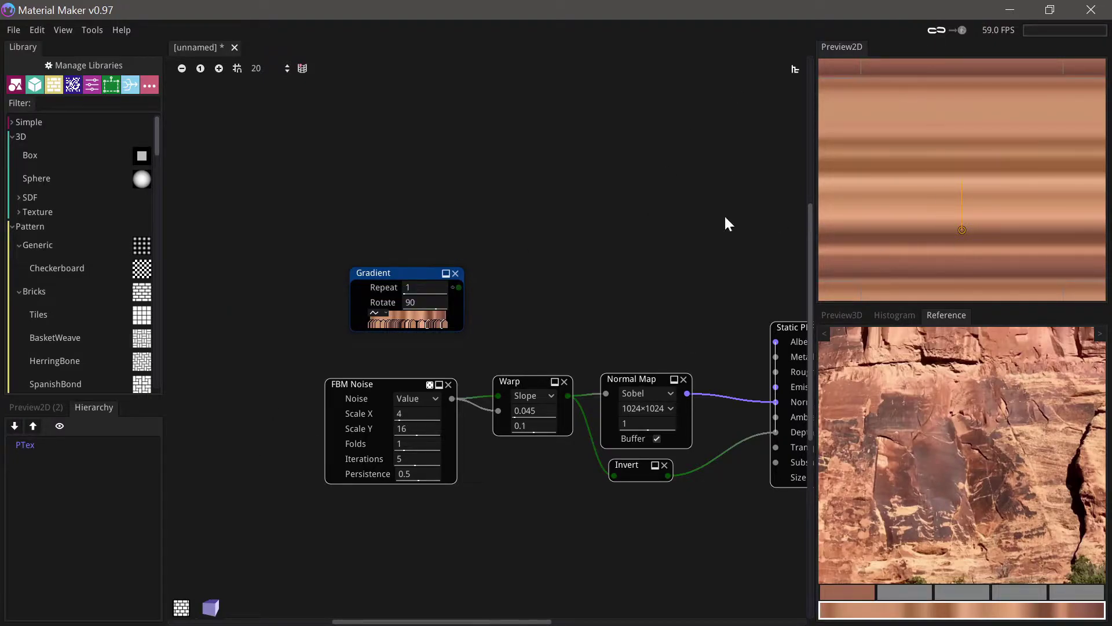
# Step: Switch the gradient's interpolation to the smooth curve option and line the node up above FBM Noise
pyautogui.moveTo(404, 276); pyautogui.dragTo(406, 281)
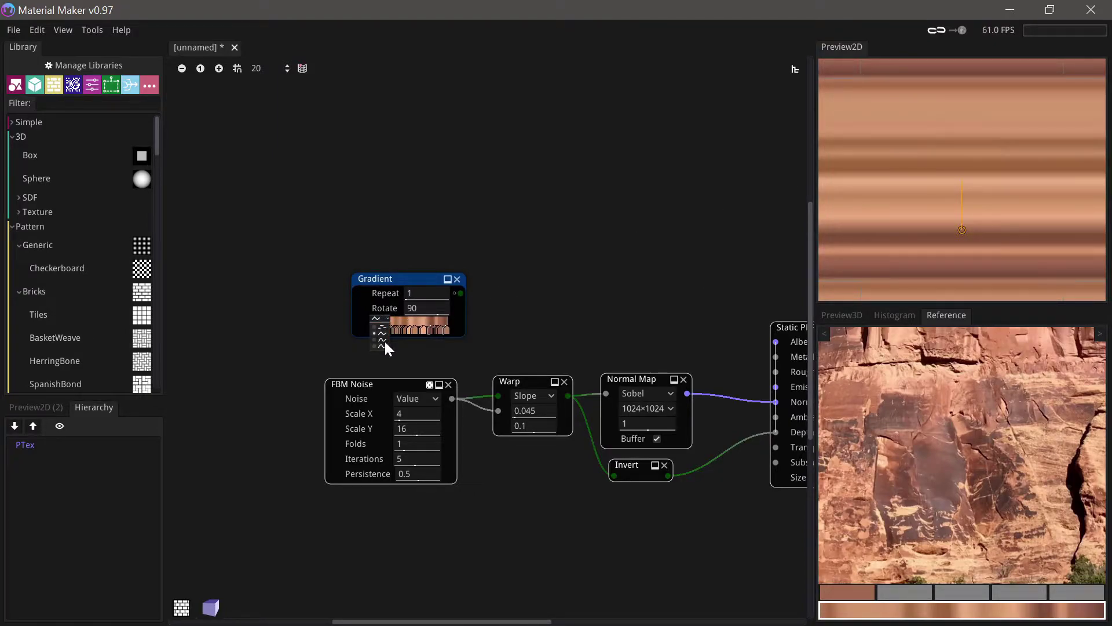
pyautogui.click(384, 340)
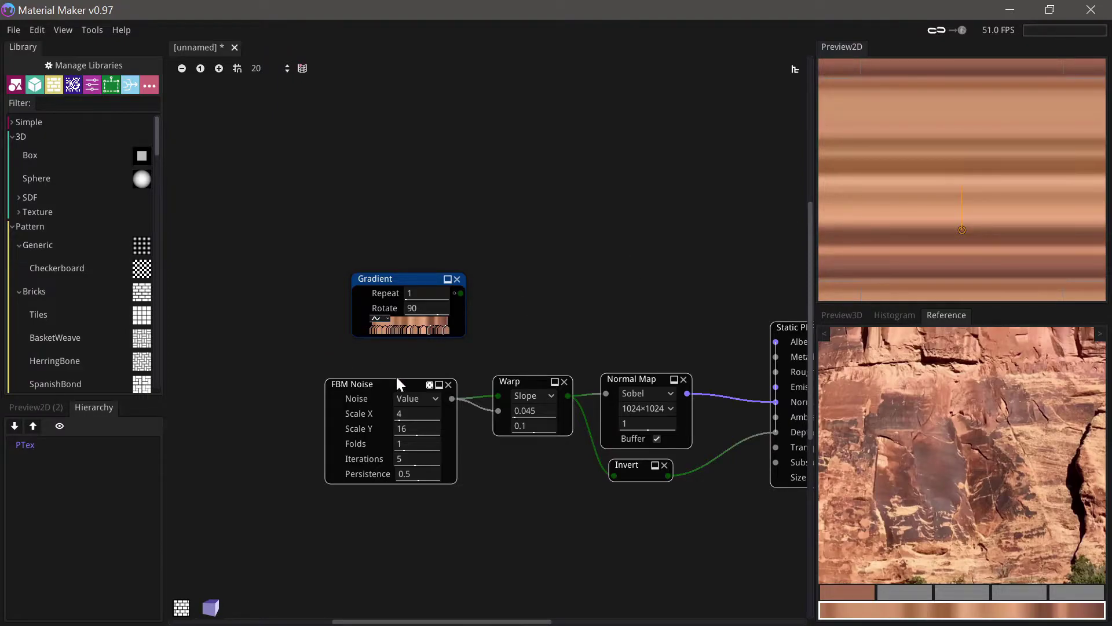
pyautogui.moveTo(504, 282); pyautogui.dragTo(434, 239, button='middle')
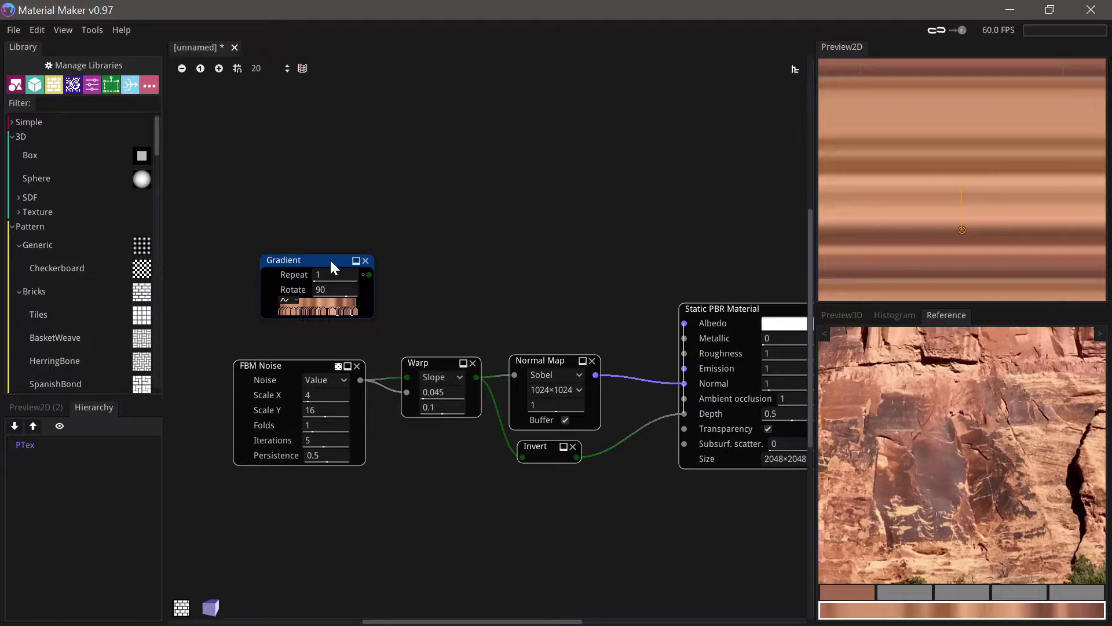
pyautogui.moveTo(332, 266); pyautogui.dragTo(306, 271)
# Step: Duplicate the Warp node beside Gradient, feed it Gradient as input and FBM Noise as height, and compare the plain and warped gradients
pyautogui.click(432, 364)
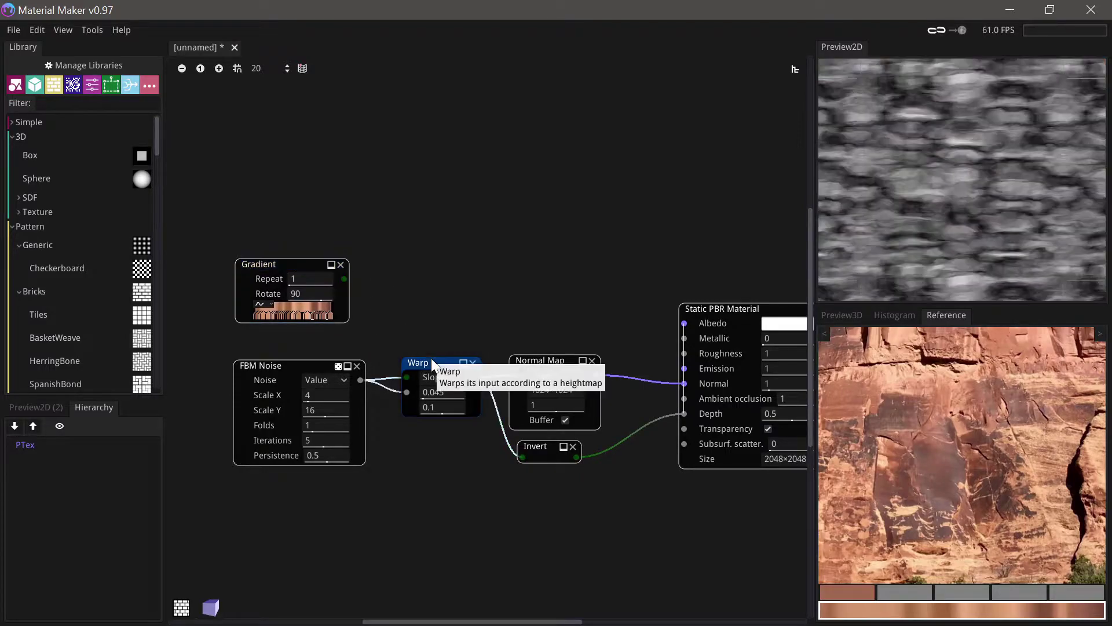
pyautogui.hotkey('ctrl', 'c')
pyautogui.hotkey('ctrl', 'v')
pyautogui.moveTo(423, 235); pyautogui.dragTo(431, 261)
pyautogui.moveTo(344, 278); pyautogui.dragTo(396, 273)
pyautogui.moveTo(361, 380); pyautogui.dragTo(399, 292)
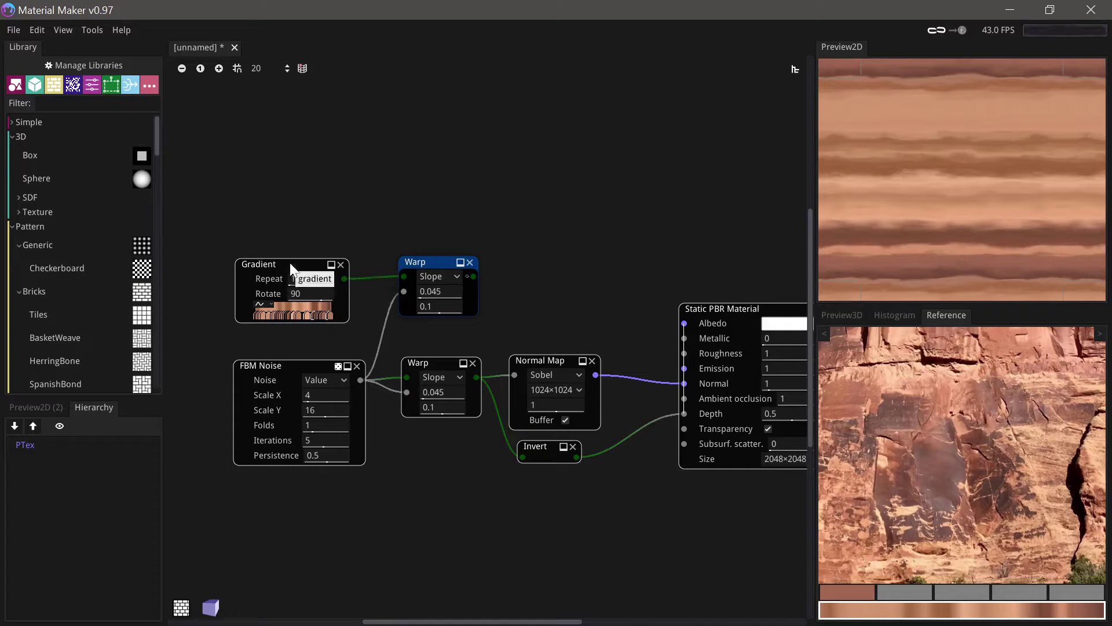
pyautogui.moveTo(290, 262); pyautogui.dragTo(296, 258)
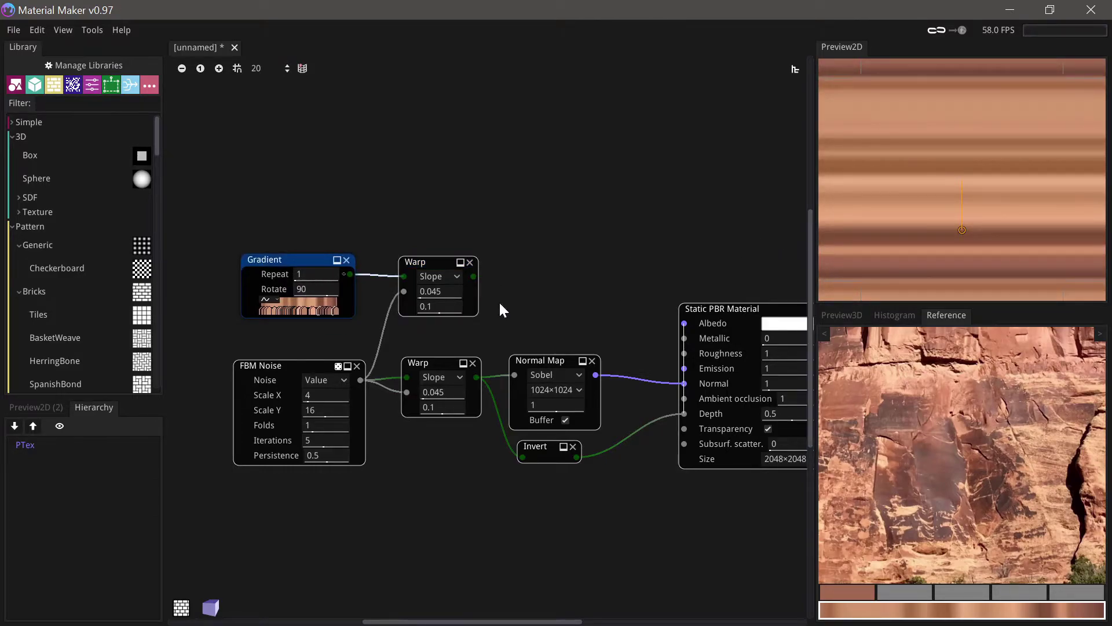
pyautogui.click(447, 264)
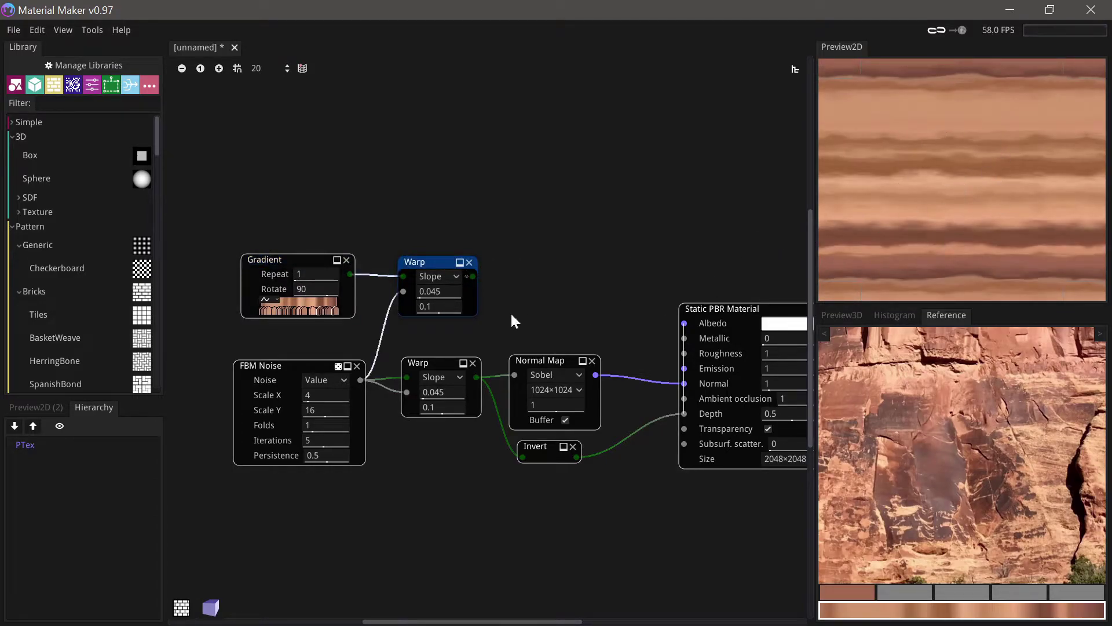
# Step: Connect the gradient's Warp output to the material's Albedo input and inspect the sphere in the 3D preview under different lighting
pyautogui.click(849, 314)
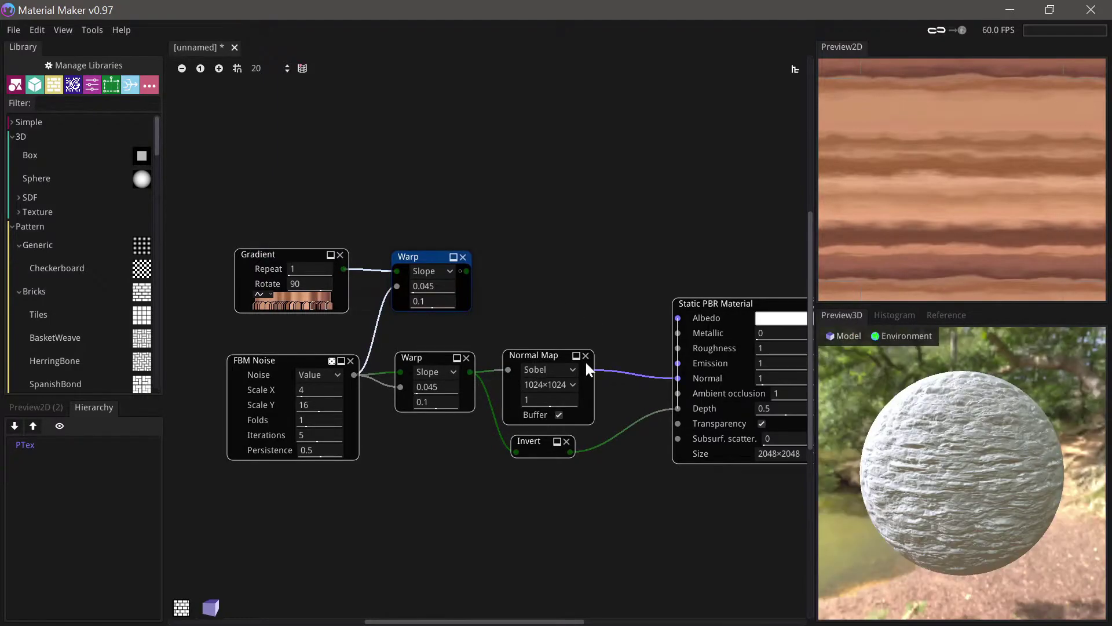
pyautogui.moveTo(467, 271); pyautogui.dragTo(678, 318)
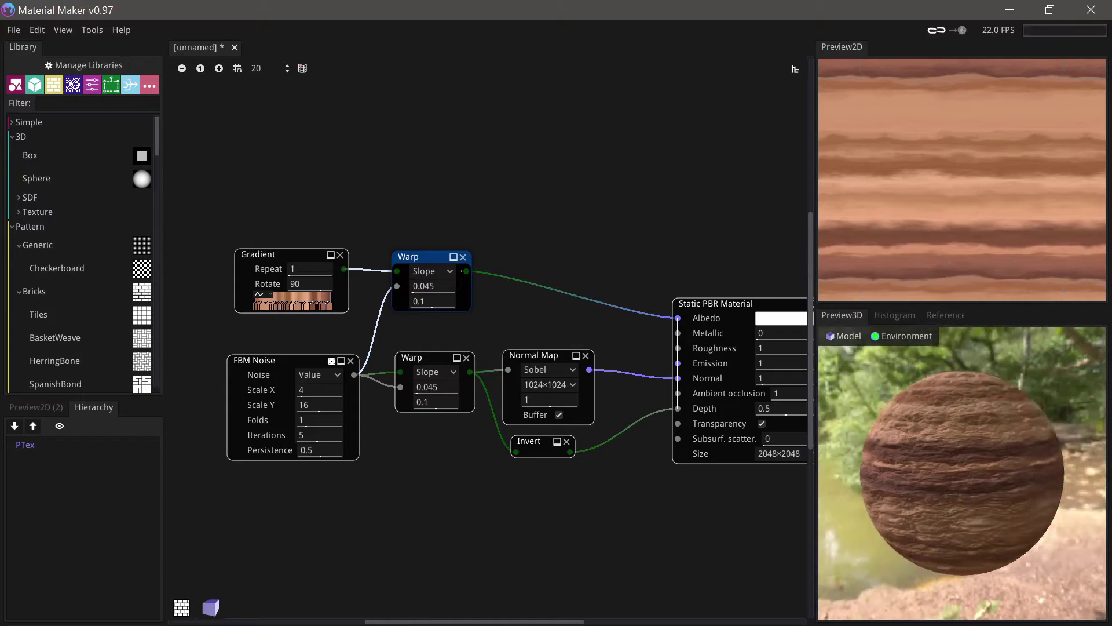
pyautogui.scroll(2, 997, 507)
pyautogui.moveTo(986, 513); pyautogui.dragTo(863, 513, button='right')
pyautogui.scroll(-3, 986, 509)
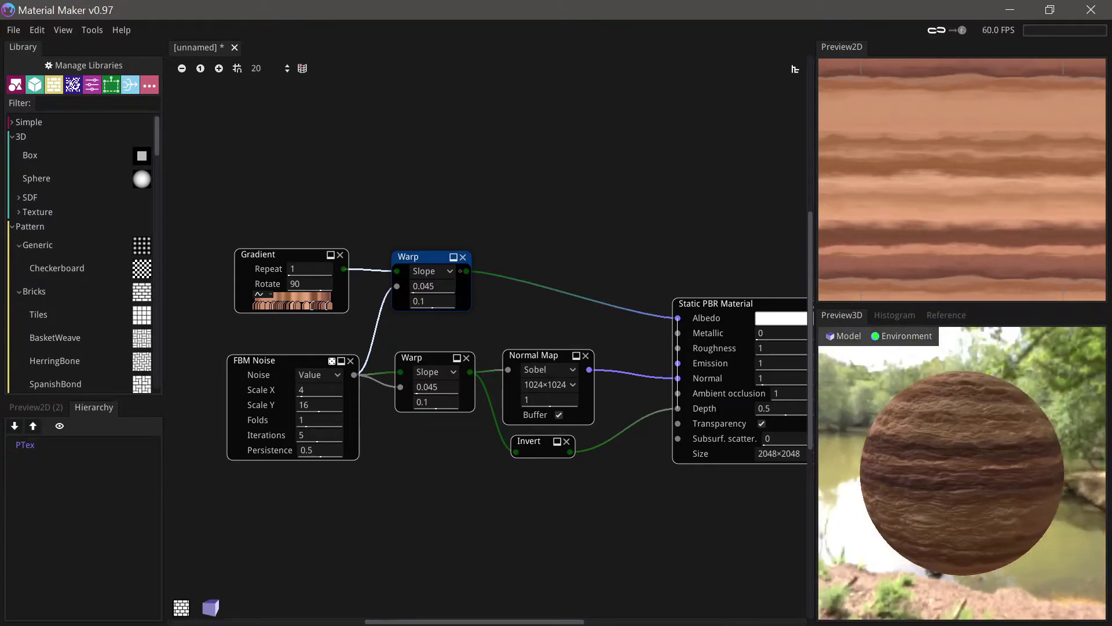
pyautogui.moveTo(271, 260); pyautogui.dragTo(270, 262)
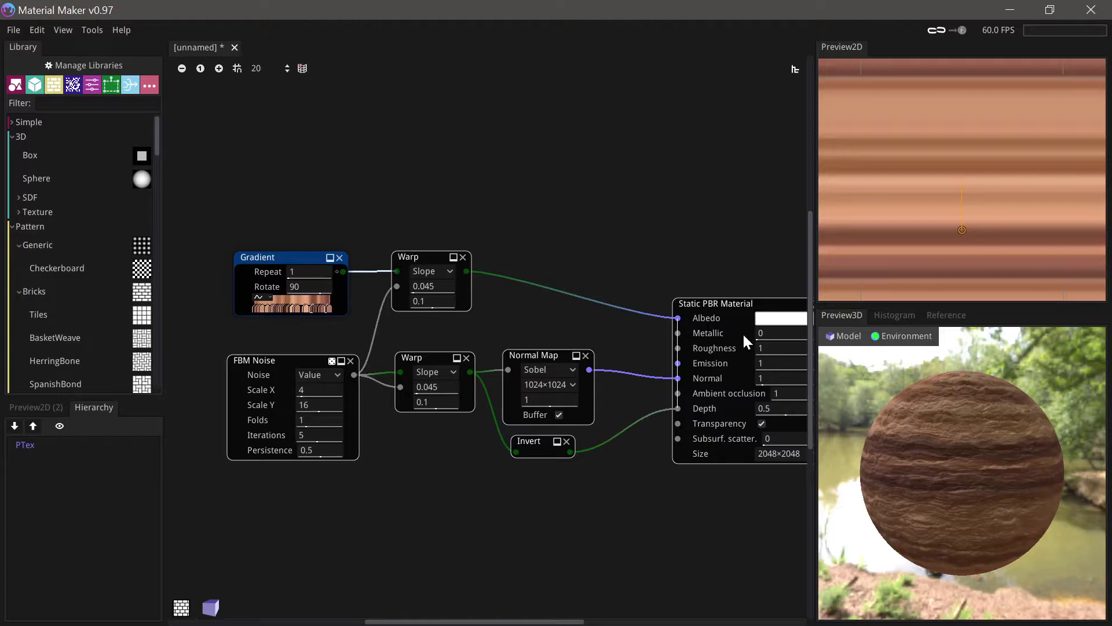
pyautogui.moveTo(1042, 483); pyautogui.dragTo(921, 464)
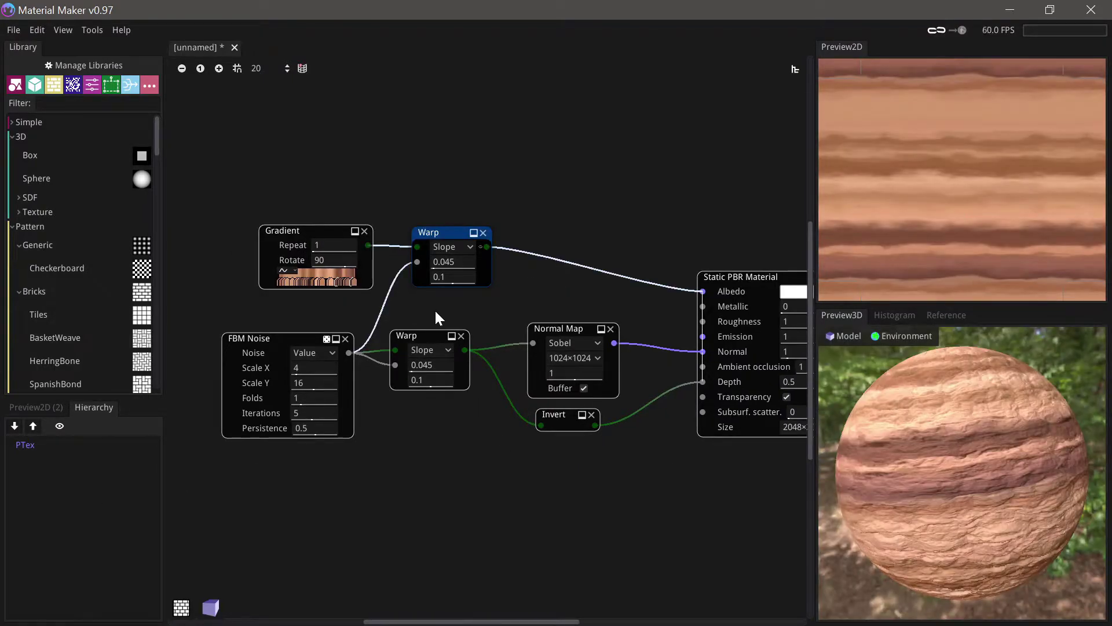
# Step: Move the FBM Noise and lower Warp nodes together away from Normal Map to make room for another node
pyautogui.click(426, 337)
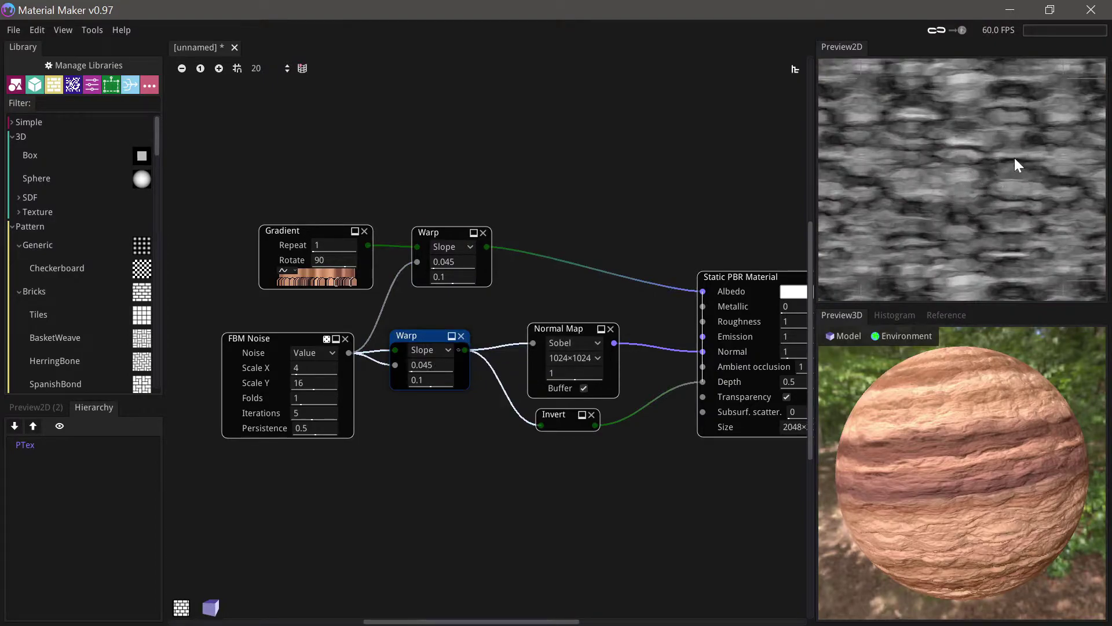
pyautogui.moveTo(401, 420); pyautogui.dragTo(436, 394, button='middle')
pyautogui.moveTo(295, 457); pyautogui.dragTo(460, 314)
pyautogui.moveTo(452, 311); pyautogui.dragTo(327, 320)
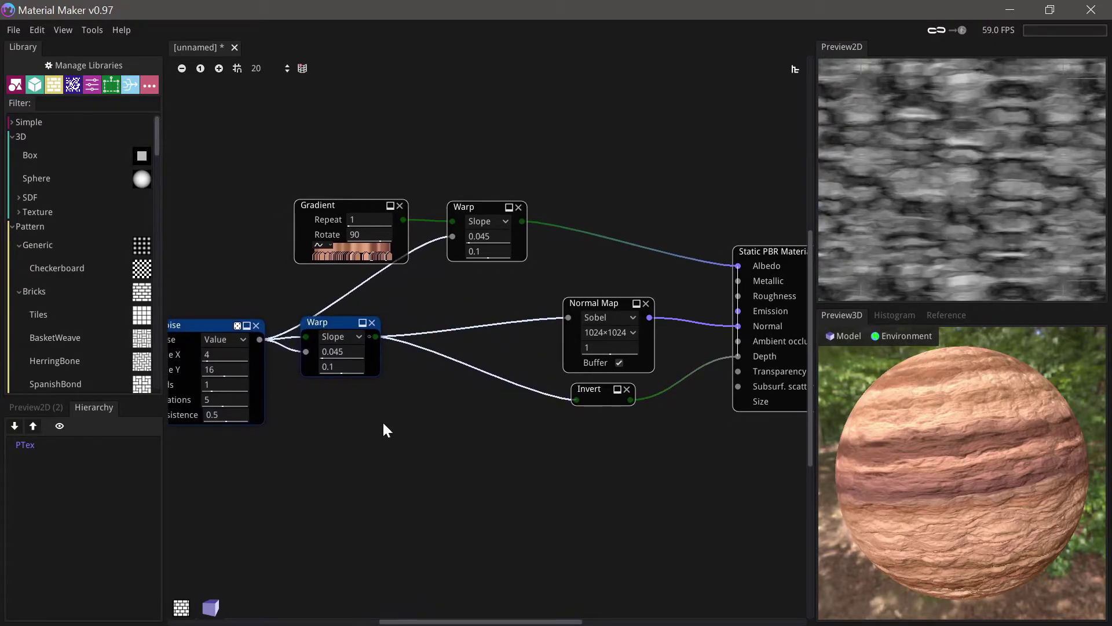
# Step: Add a Tonality filter fed by the lower Warp's output and place it between Warp and Invert
pyautogui.moveTo(407, 391); pyautogui.dragTo(409, 392)
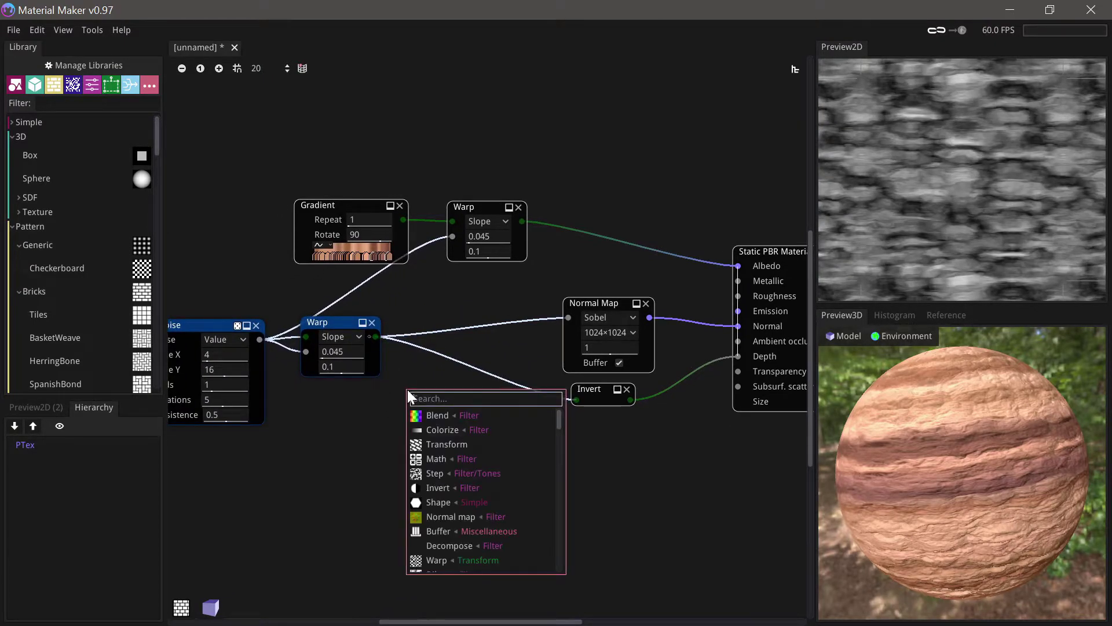
pyautogui.write('tona')
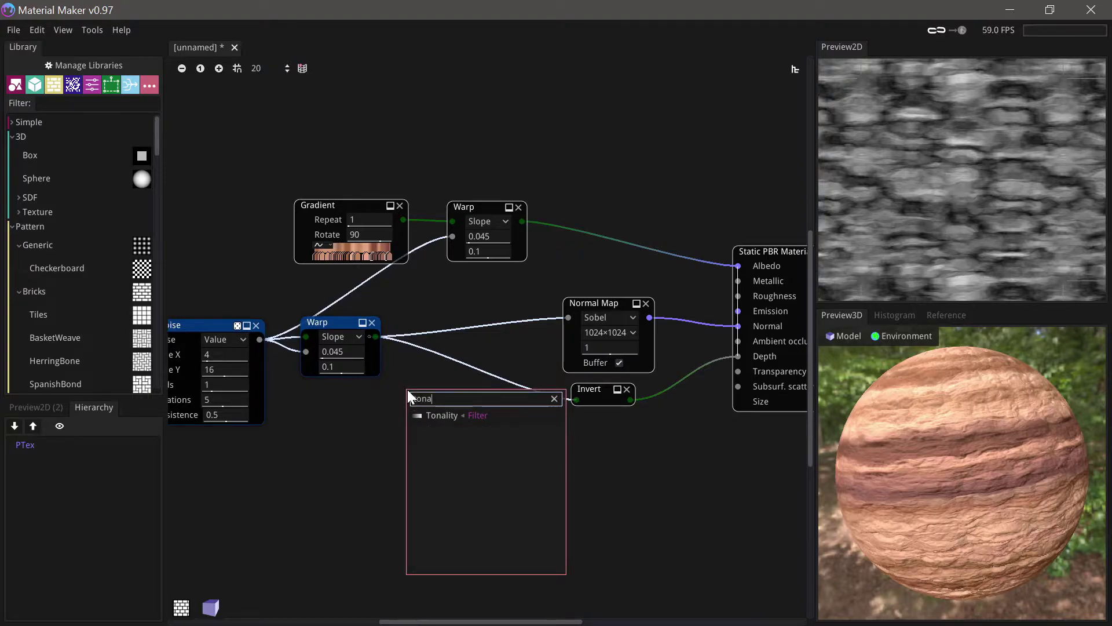
pyautogui.click(432, 416)
pyautogui.moveTo(437, 374); pyautogui.dragTo(442, 383)
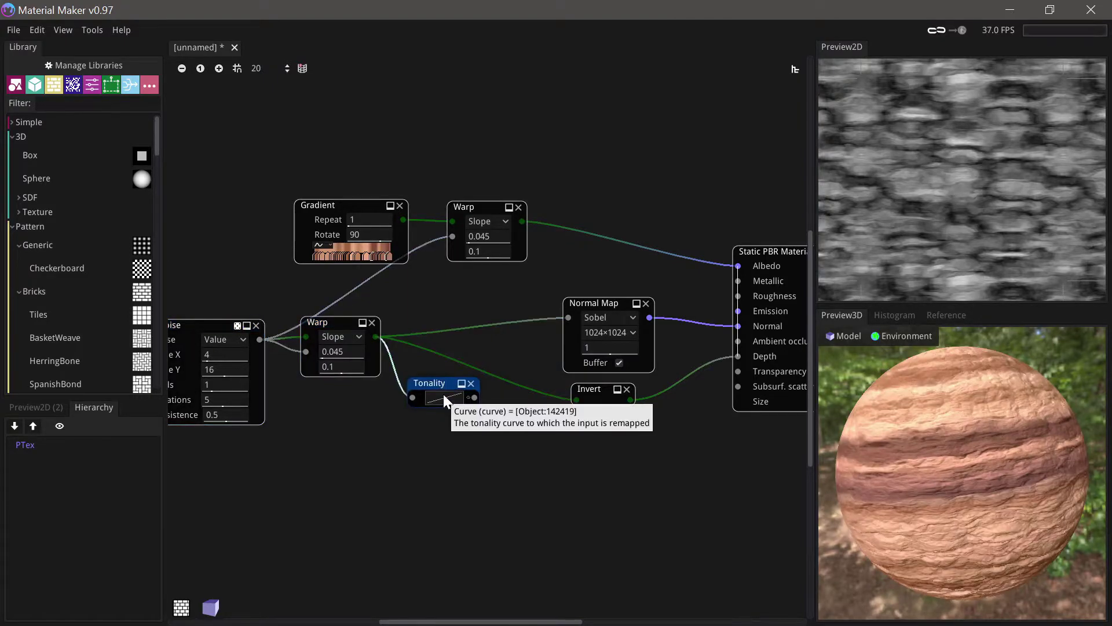
# Step: Apply the EaseOut preset to the Tonality curve and position the node below Warp
pyautogui.click(444, 398)
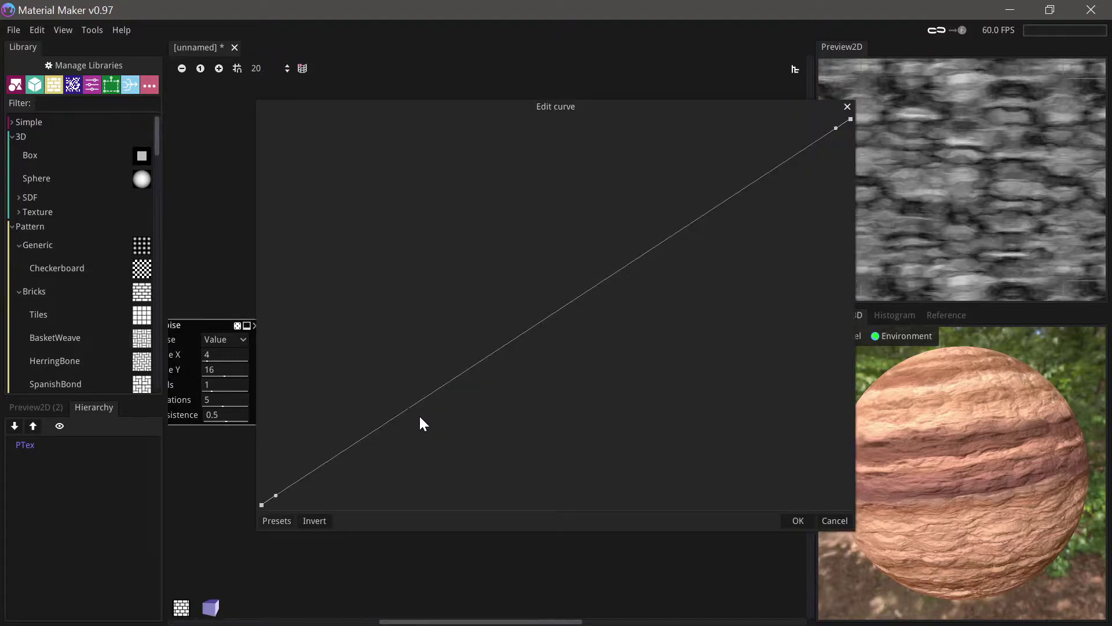
pyautogui.click(277, 521)
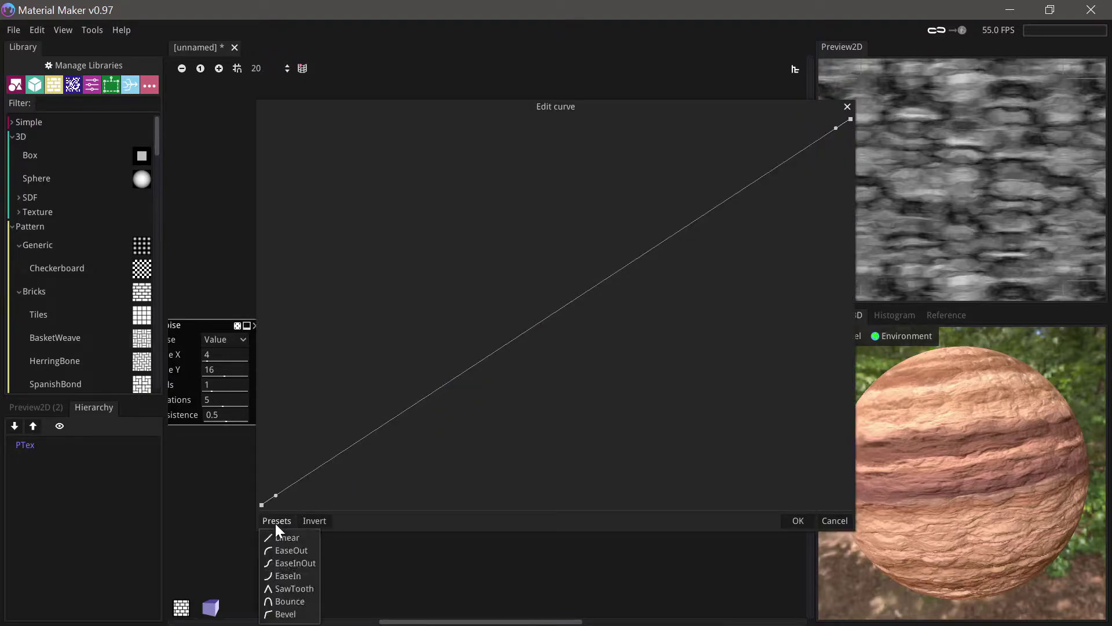
pyautogui.click(310, 552)
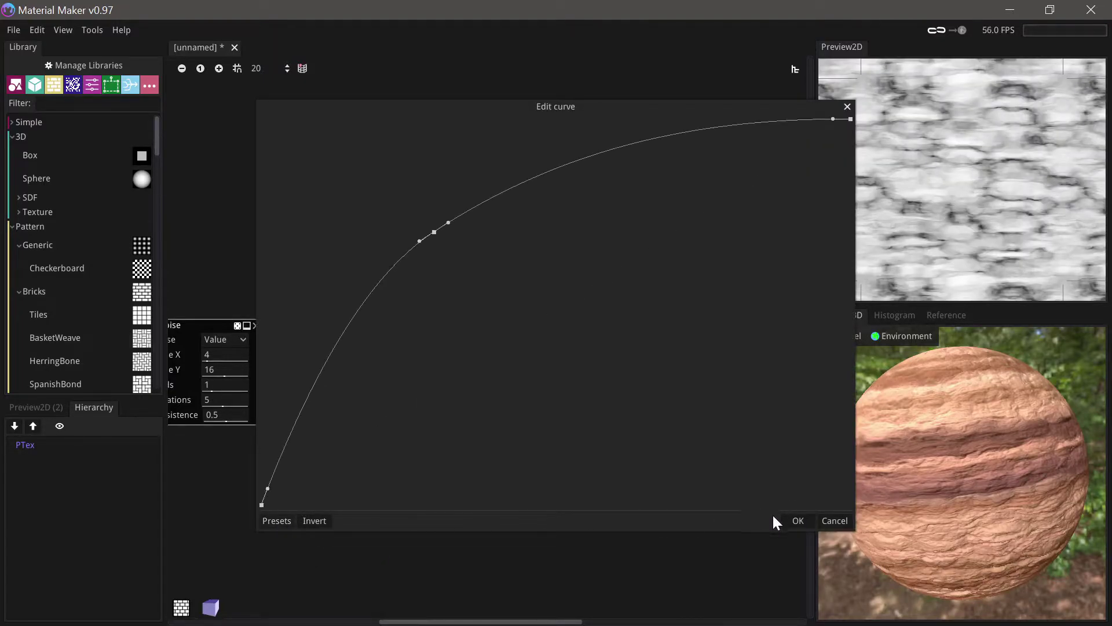
pyautogui.click(796, 521)
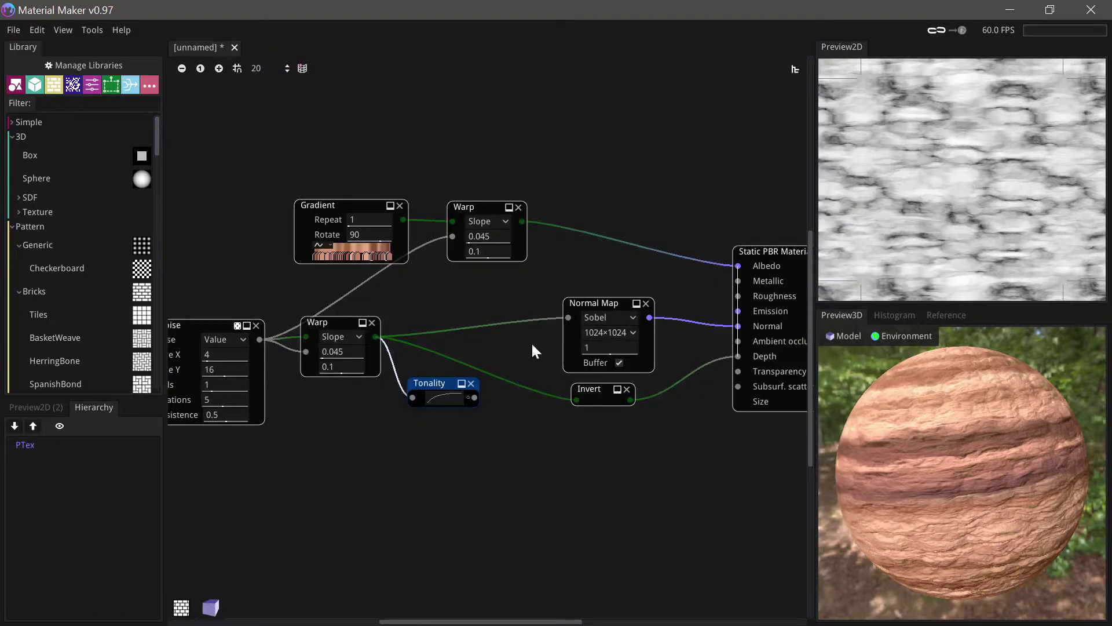
pyautogui.moveTo(532, 344); pyautogui.dragTo(519, 332, button='middle')
pyautogui.moveTo(430, 371); pyautogui.dragTo(430, 378)
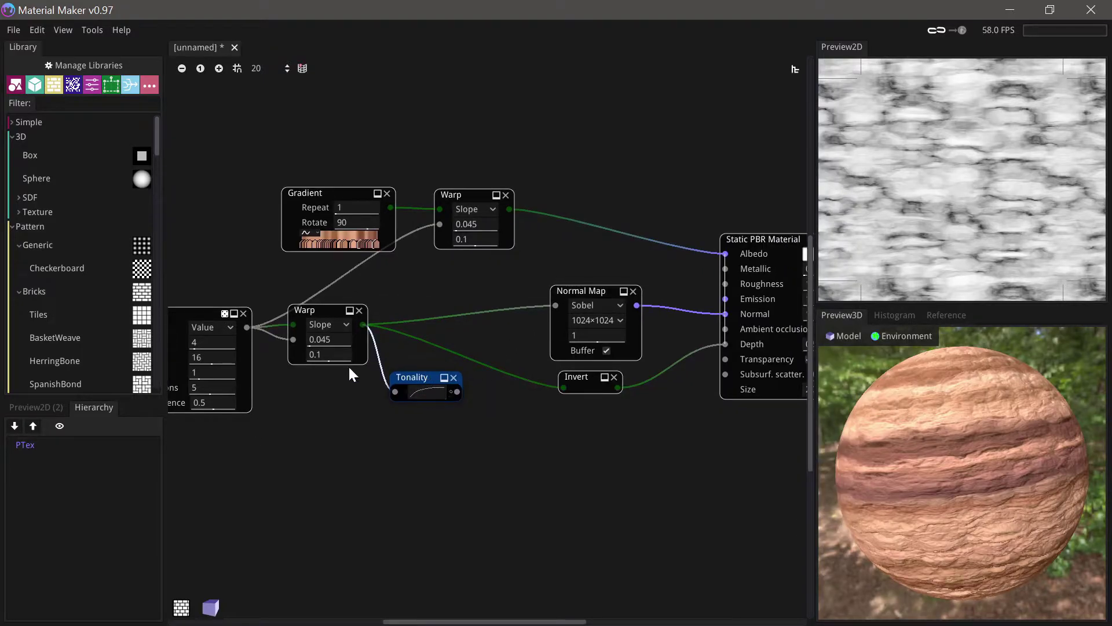
# Step: Connect the Tonality output to Normal Map and Invert, then inspect the sphere's relief in the 3D preview under different lighting
pyautogui.moveTo(338, 312); pyautogui.dragTo(327, 317)
pyautogui.moveTo(417, 371); pyautogui.dragTo(556, 305)
pyautogui.moveTo(461, 388); pyautogui.dragTo(564, 387)
pyautogui.moveTo(947, 501); pyautogui.dragTo(967, 444, button='right')
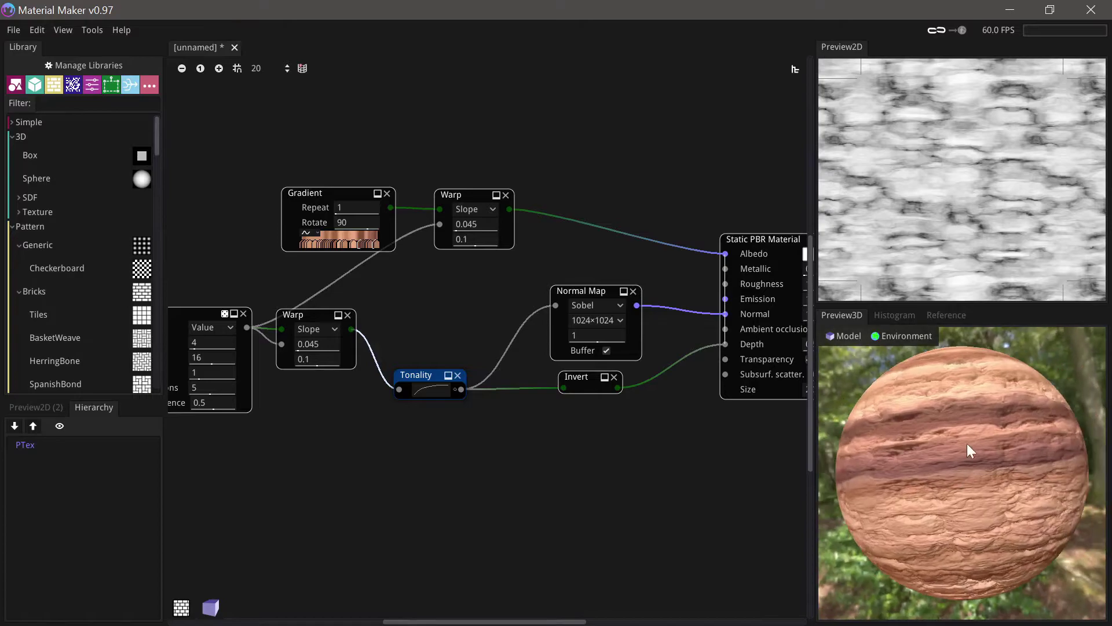
pyautogui.moveTo(958, 452); pyautogui.dragTo(992, 463)
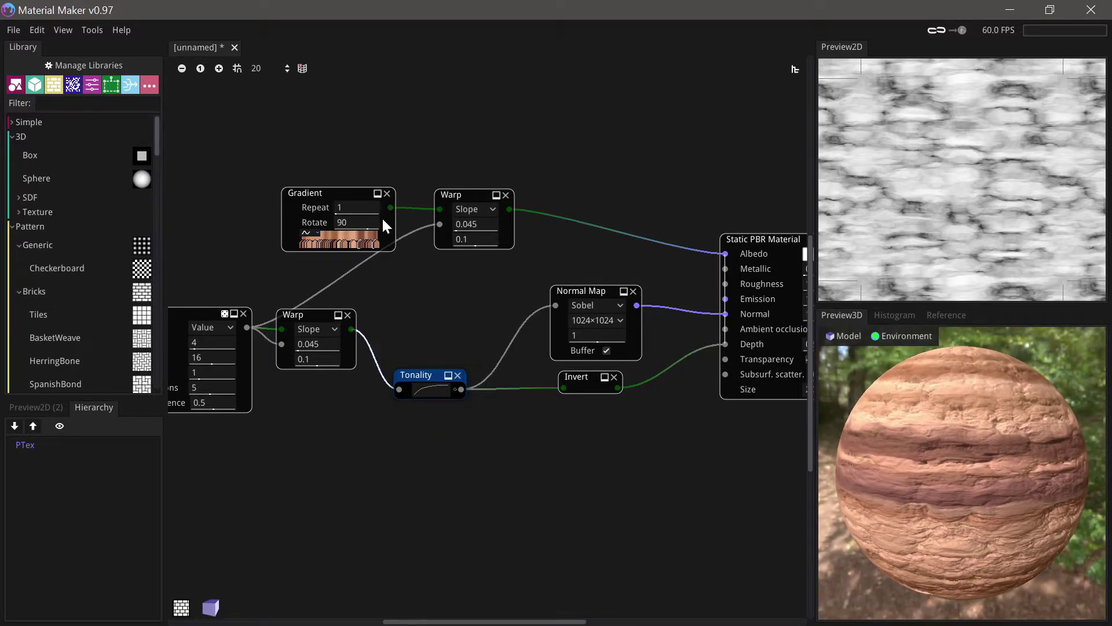
# Step: Select Gradient and its Warp together and move them to sit above the FBM Noise node
pyautogui.moveTo(353, 191); pyautogui.dragTo(403, 209, button='middle')
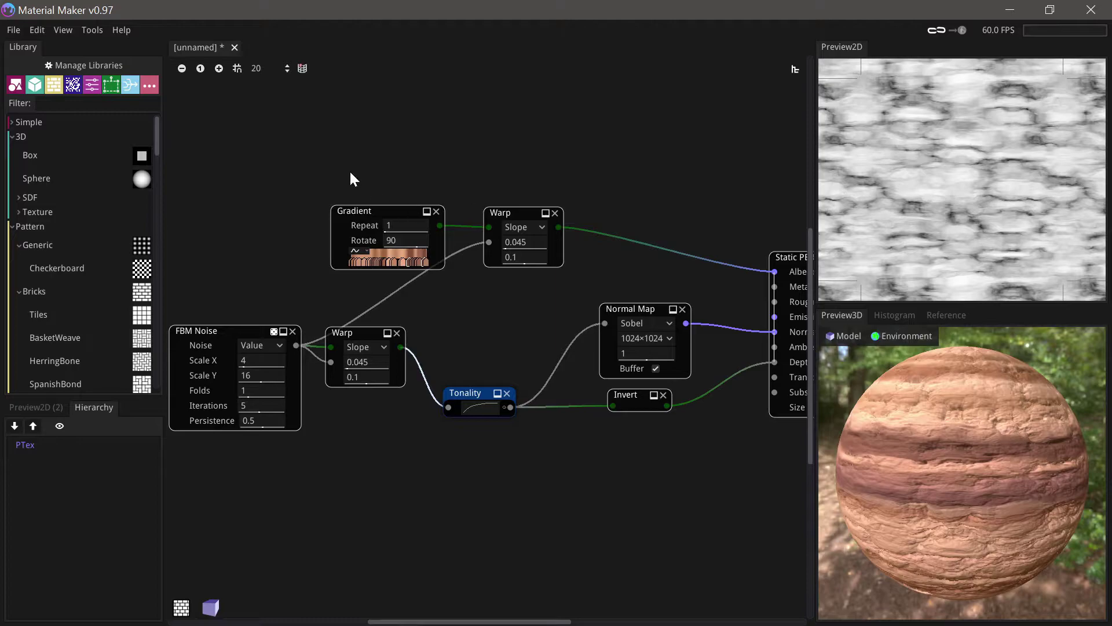
pyautogui.moveTo(351, 173); pyautogui.dragTo(374, 213)
pyautogui.moveTo(366, 183); pyautogui.dragTo(423, 177, button='middle')
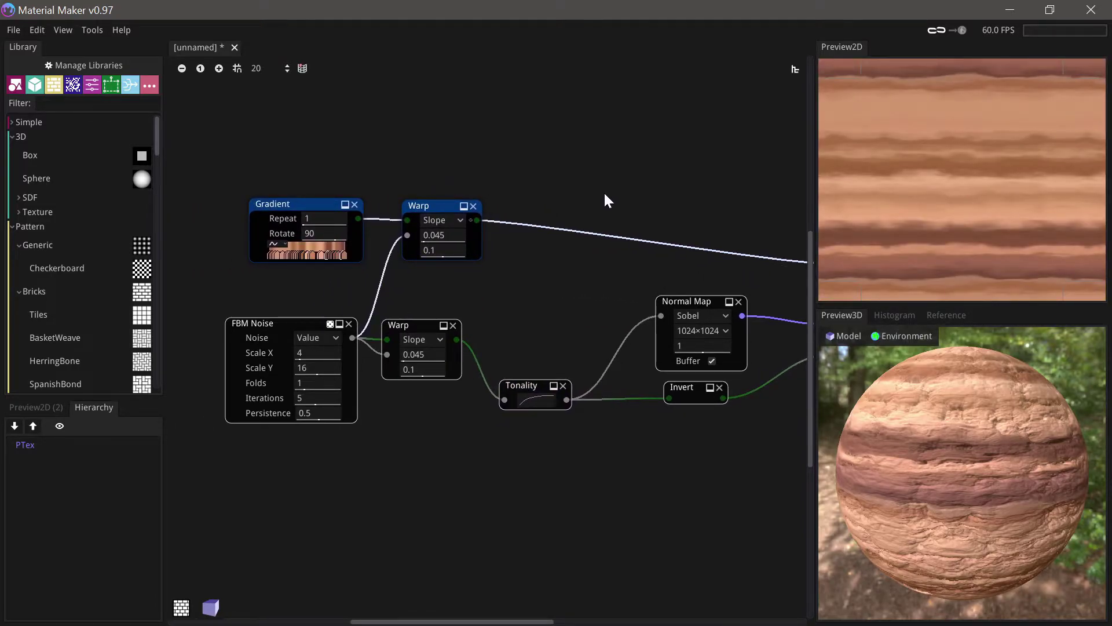
pyautogui.moveTo(603, 199); pyautogui.dragTo(570, 187, button='middle')
pyautogui.moveTo(234, 132); pyautogui.dragTo(400, 209)
# Step: Add a Smooth Curvature 2 filter fed by the Tonality output and place it above the Tonality node
pyautogui.scroll(-2, 491, 265)
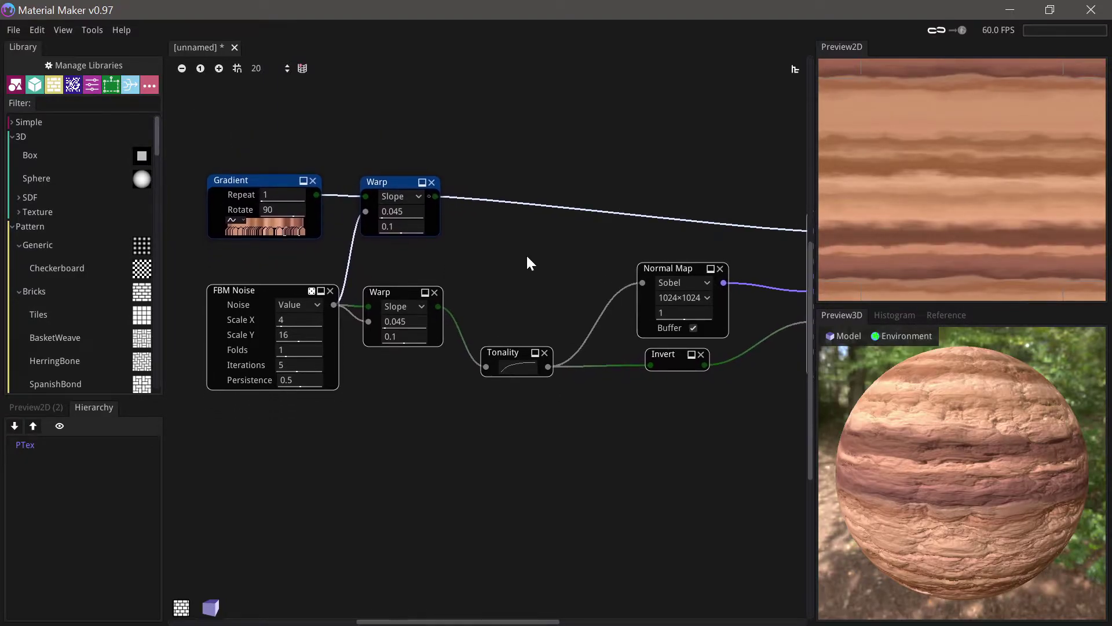
pyautogui.hscroll(3, 488, 203)
pyautogui.rightClick(465, 131)
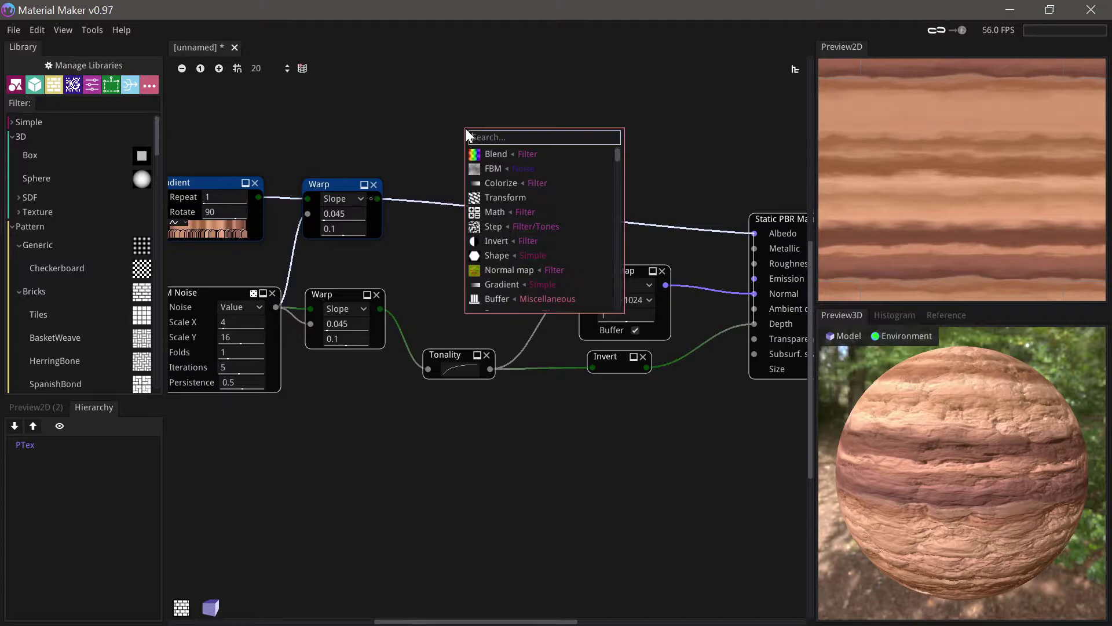
pyautogui.write('smoo')
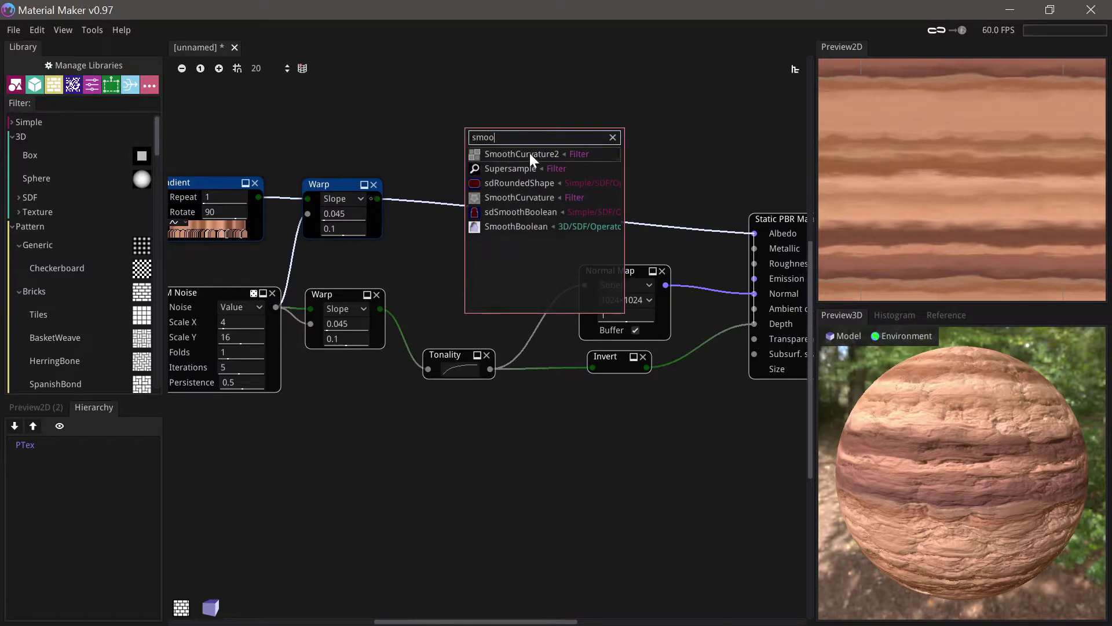
pyautogui.click(530, 153)
pyautogui.moveTo(524, 132); pyautogui.dragTo(485, 217)
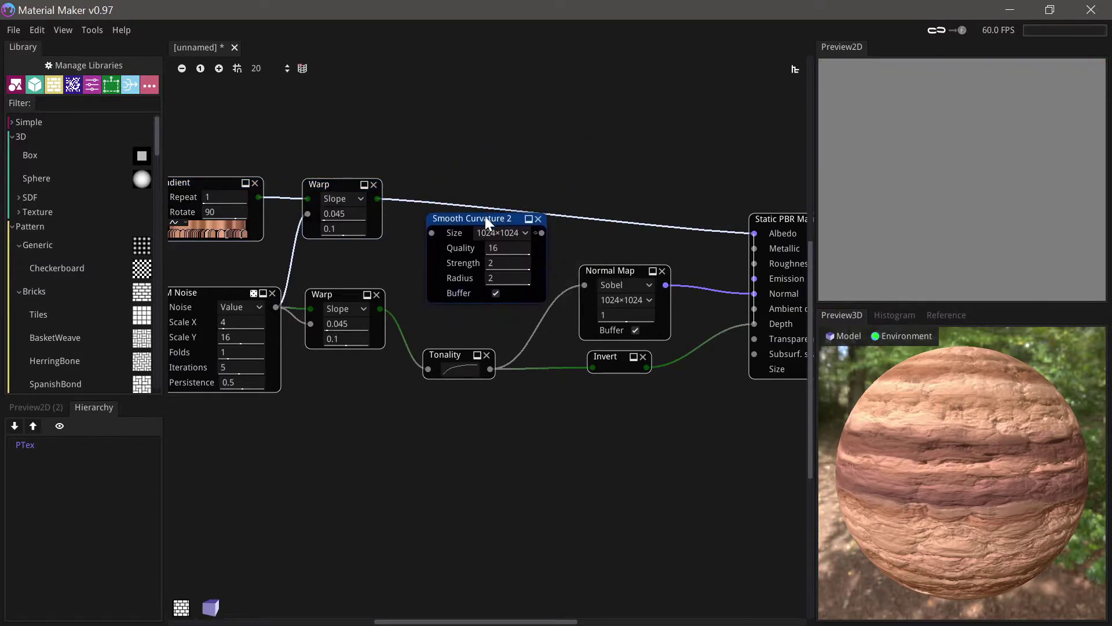
pyautogui.moveTo(574, 242); pyautogui.dragTo(624, 182, button='middle')
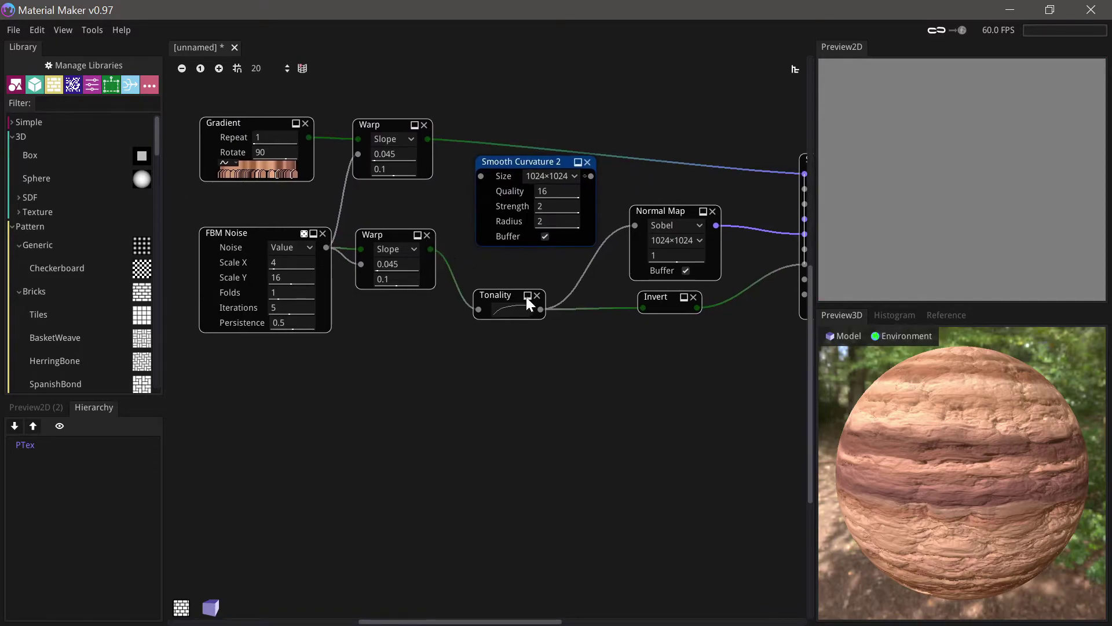
pyautogui.moveTo(504, 297); pyautogui.dragTo(481, 176)
pyautogui.moveTo(545, 162); pyautogui.dragTo(545, 167)
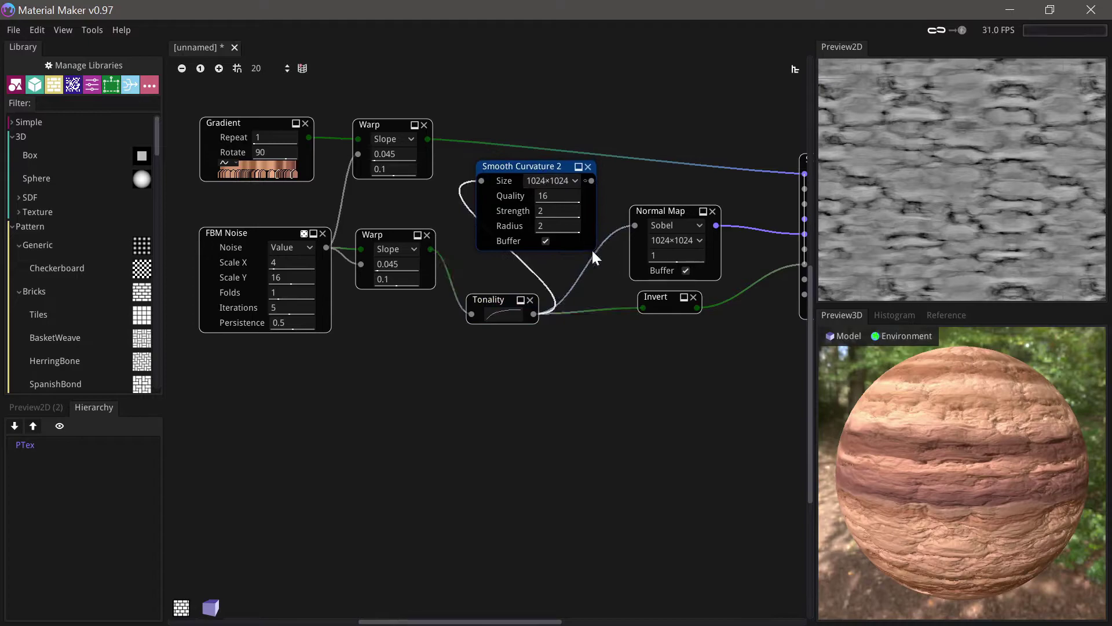
# Step: Set Smooth Curvature 2's Quality to 8 and its Radius to 0.99
pyautogui.doubleClick(557, 194)
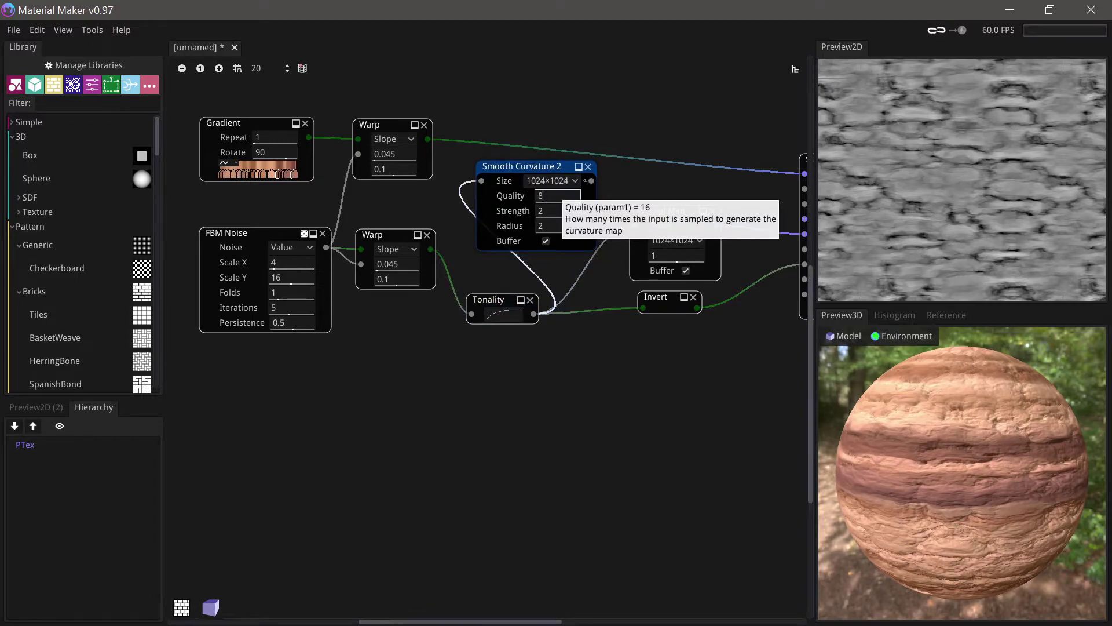
pyautogui.press('Return')
pyautogui.moveTo(557, 226); pyautogui.dragTo(475, 225)
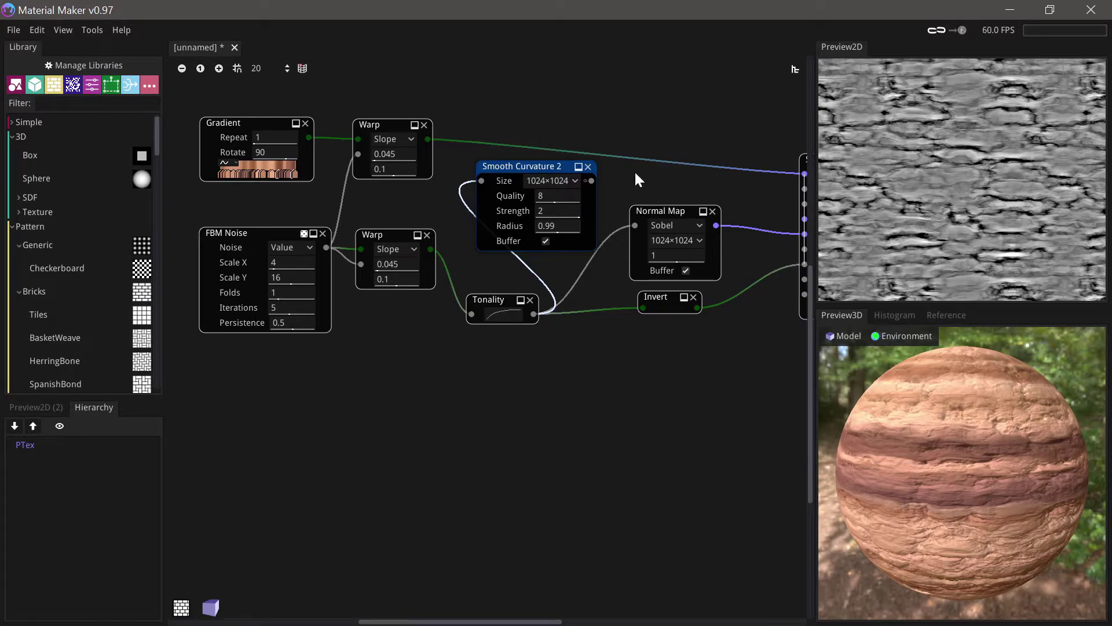
# Step: Add a Tones step node fed by Smooth Curvature 2, with Value 0.72 and Width 0.3, above Normal Map
pyautogui.moveTo(663, 173); pyautogui.dragTo(501, 228, button='middle')
pyautogui.moveTo(724, 213); pyautogui.dragTo(784, 203)
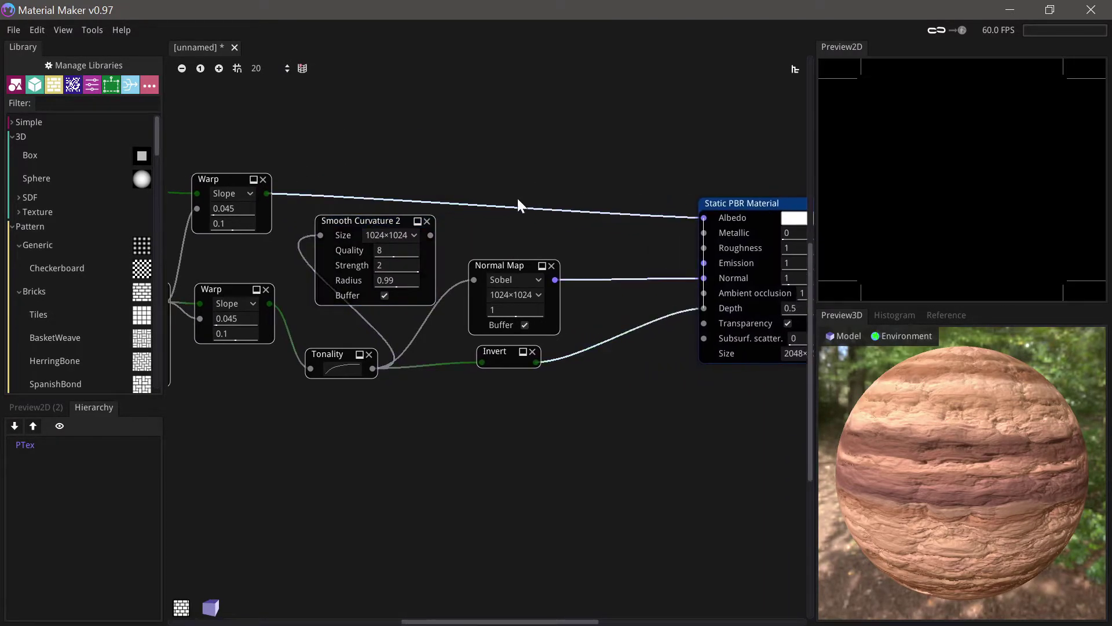
pyautogui.moveTo(427, 237); pyautogui.dragTo(480, 230)
pyautogui.write('step')
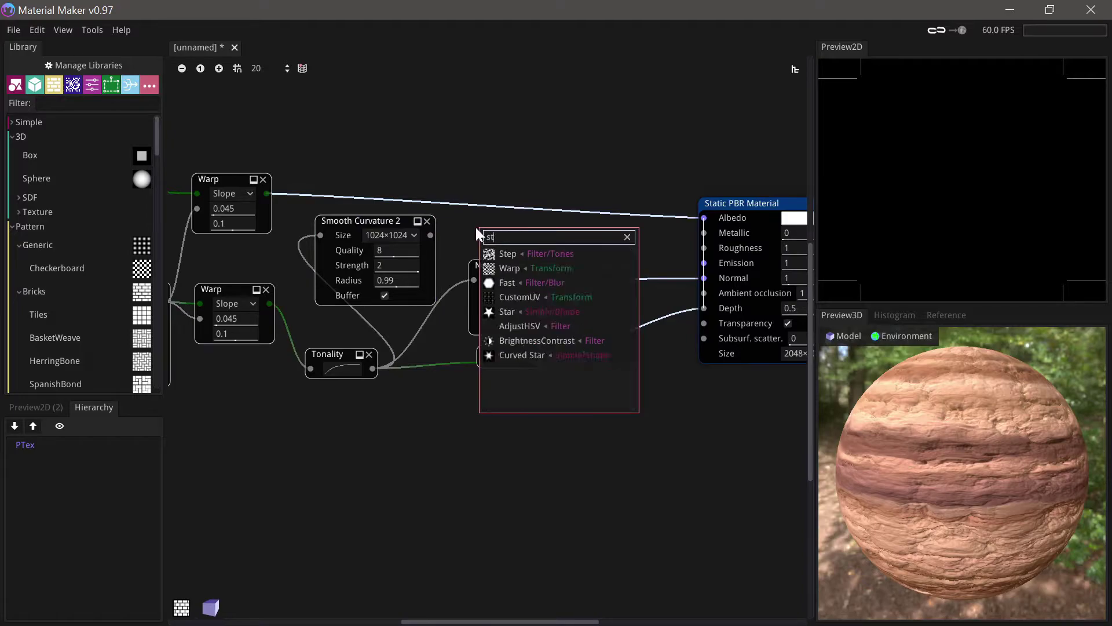
pyautogui.click(502, 251)
pyautogui.moveTo(496, 211)
pyautogui.mouseDown()
pyautogui.moveTo(489, 195)
pyautogui.moveTo(506, 210)
pyautogui.moveTo(562, 213)
pyautogui.moveTo(532, 225)
pyautogui.moveTo(586, 208)
pyautogui.moveTo(546, 223)
pyautogui.mouseUp()
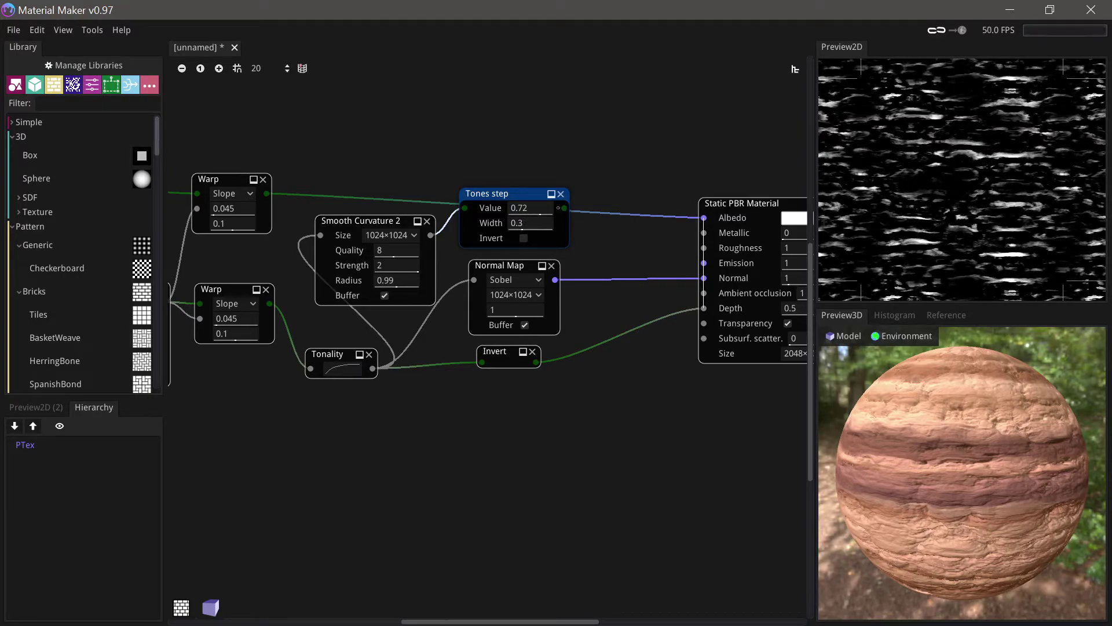
# Step: Move the gradient's Warp node higher in the graph to clear space beside it
pyautogui.moveTo(594, 151); pyautogui.dragTo(555, 158, button='middle')
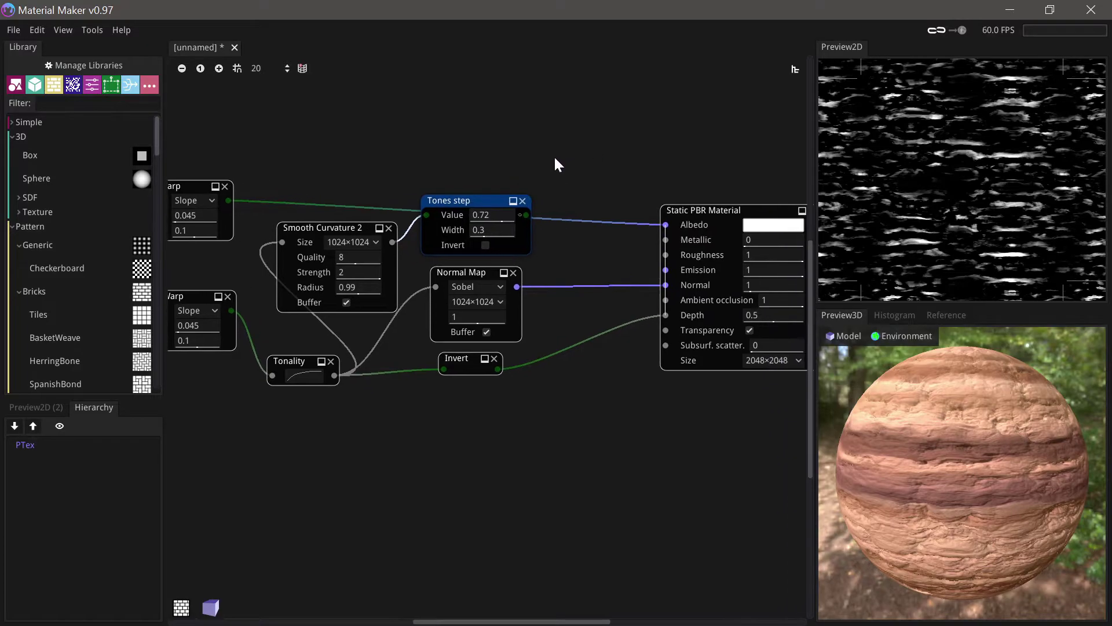
pyautogui.moveTo(421, 161); pyautogui.dragTo(587, 194, button='middle')
pyautogui.moveTo(350, 215); pyautogui.dragTo(397, 143)
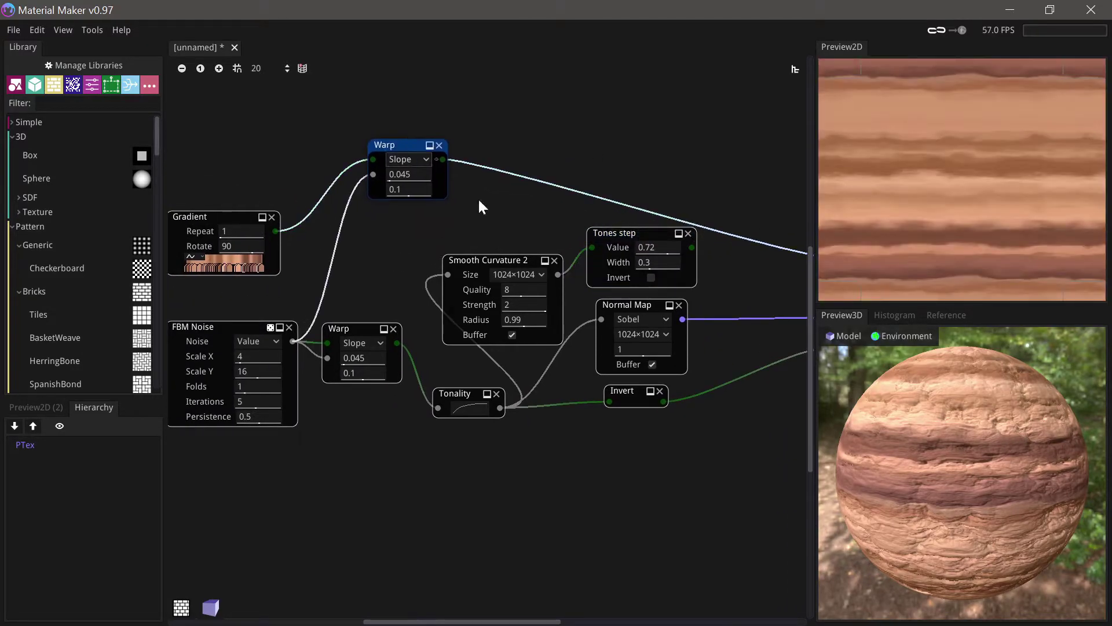
pyautogui.moveTo(725, 216); pyautogui.dragTo(669, 218, button='middle')
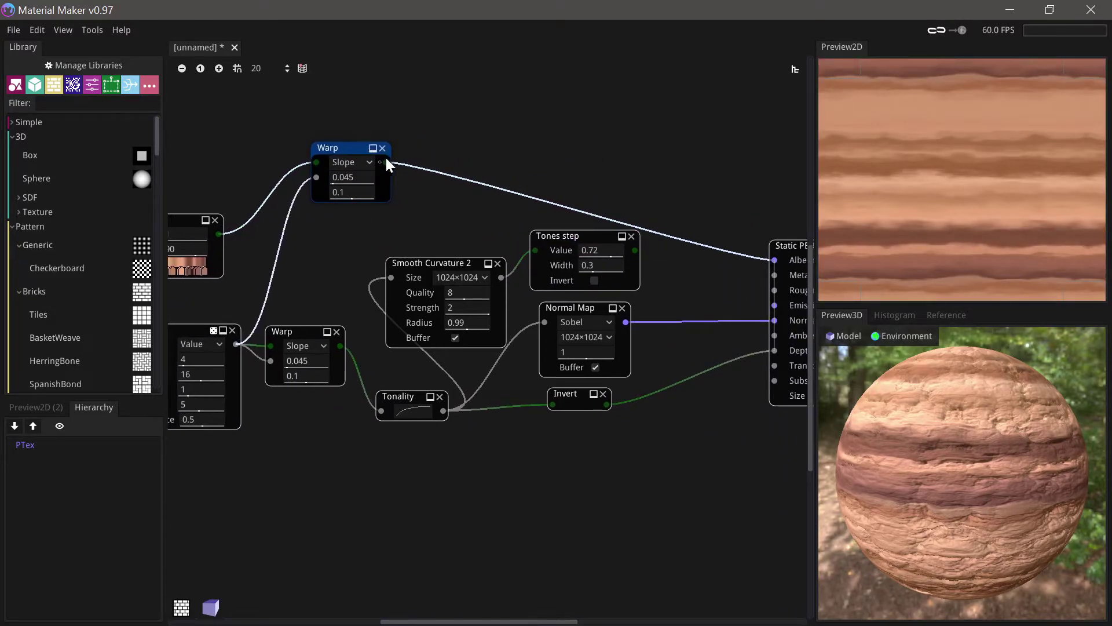
# Step: Add a Blend node with the gradient's Warp as background Source2 and Tones step as foreground Source1
pyautogui.moveTo(476, 154); pyautogui.dragTo(508, 158)
pyautogui.write('blen')
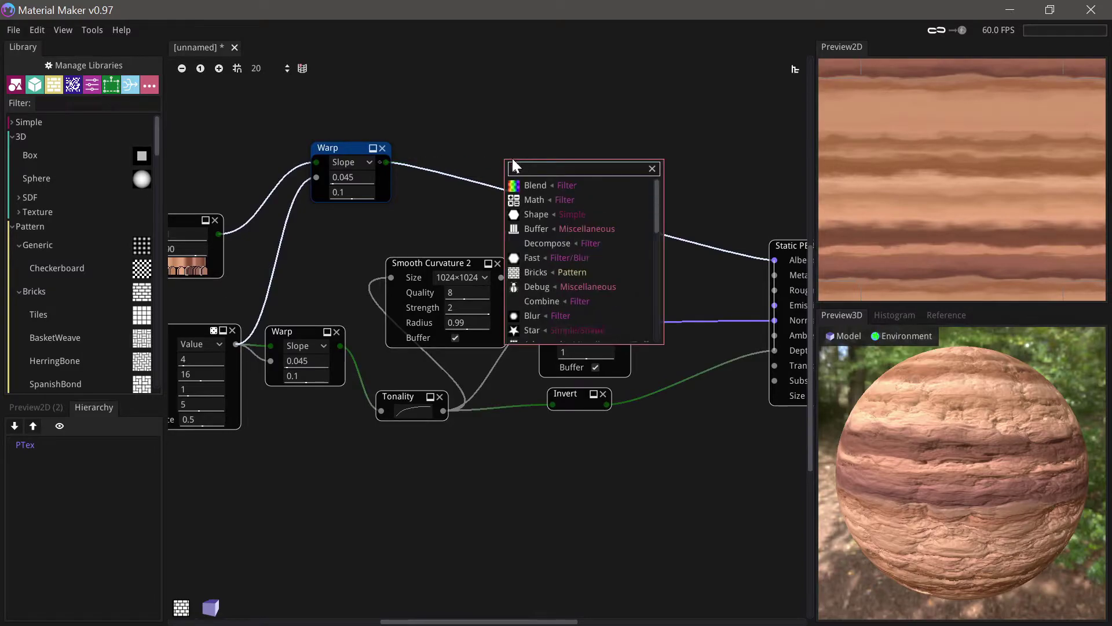
pyautogui.click(527, 185)
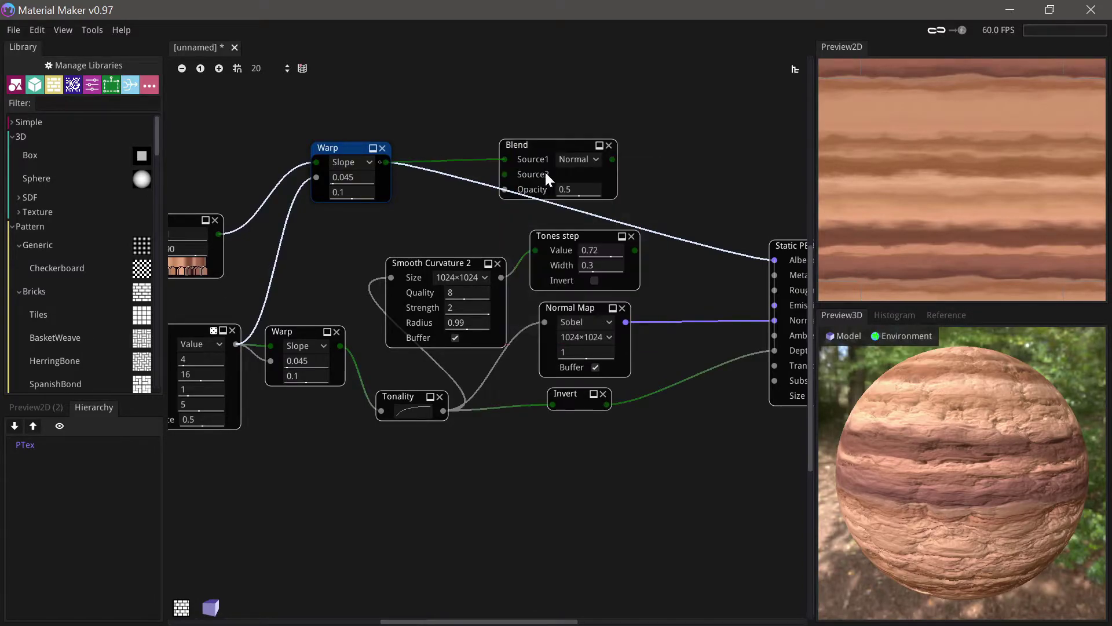
pyautogui.moveTo(558, 144); pyautogui.dragTo(547, 165)
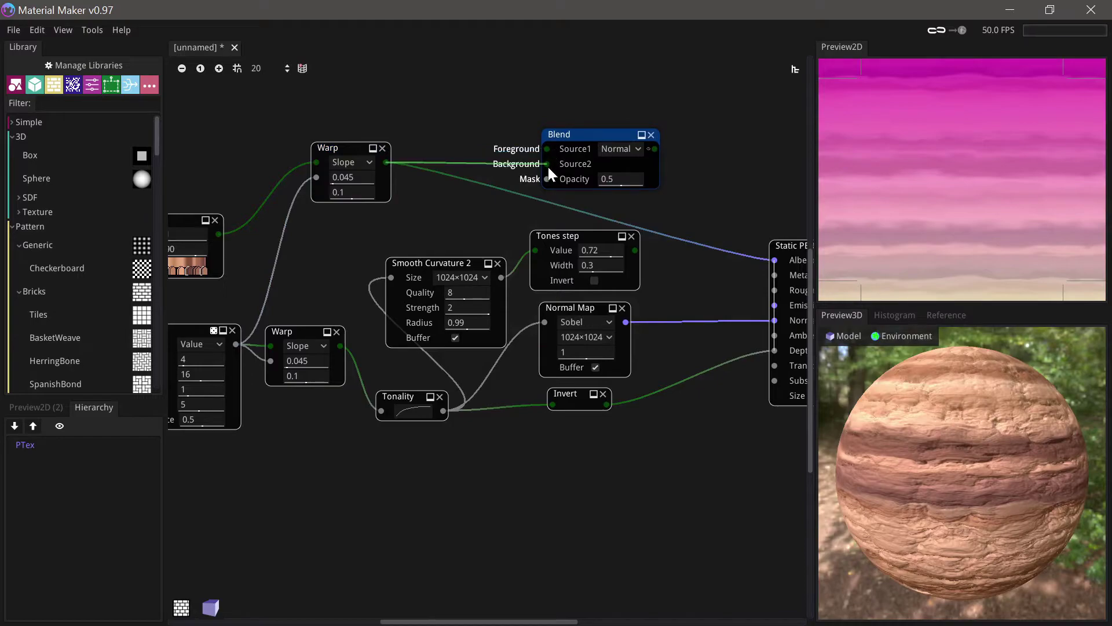
pyautogui.moveTo(636, 250); pyautogui.dragTo(539, 144)
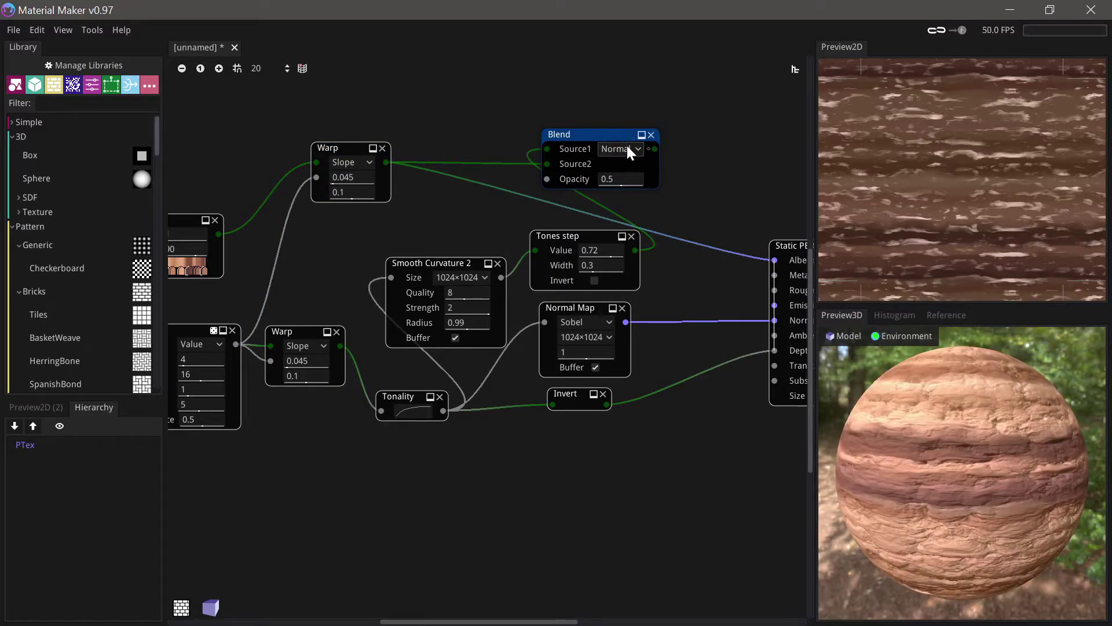
# Step: Set the Blend to Screen mode with Opacity 0.18 and connect its output to the material's Albedo input
pyautogui.click(630, 153)
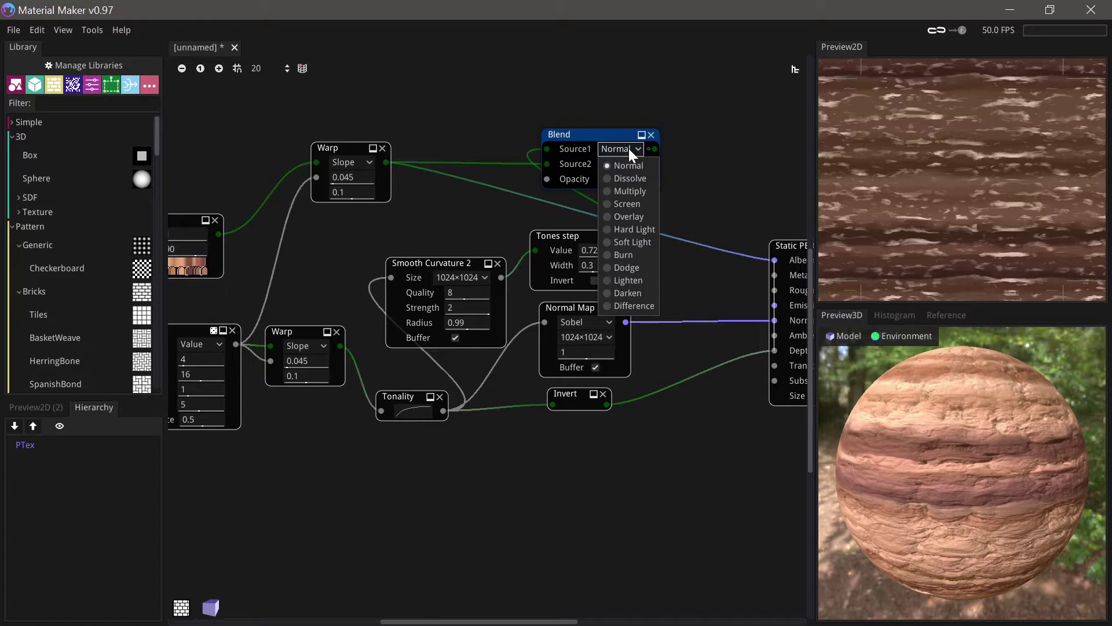
pyautogui.click(627, 204)
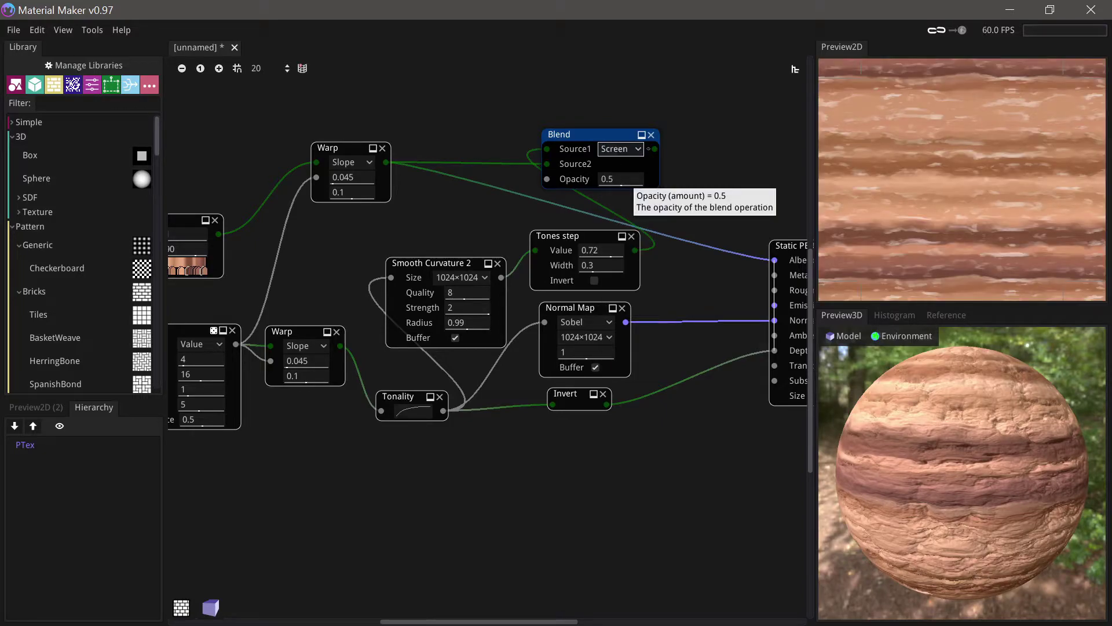
pyautogui.moveTo(621, 179); pyautogui.dragTo(607, 179)
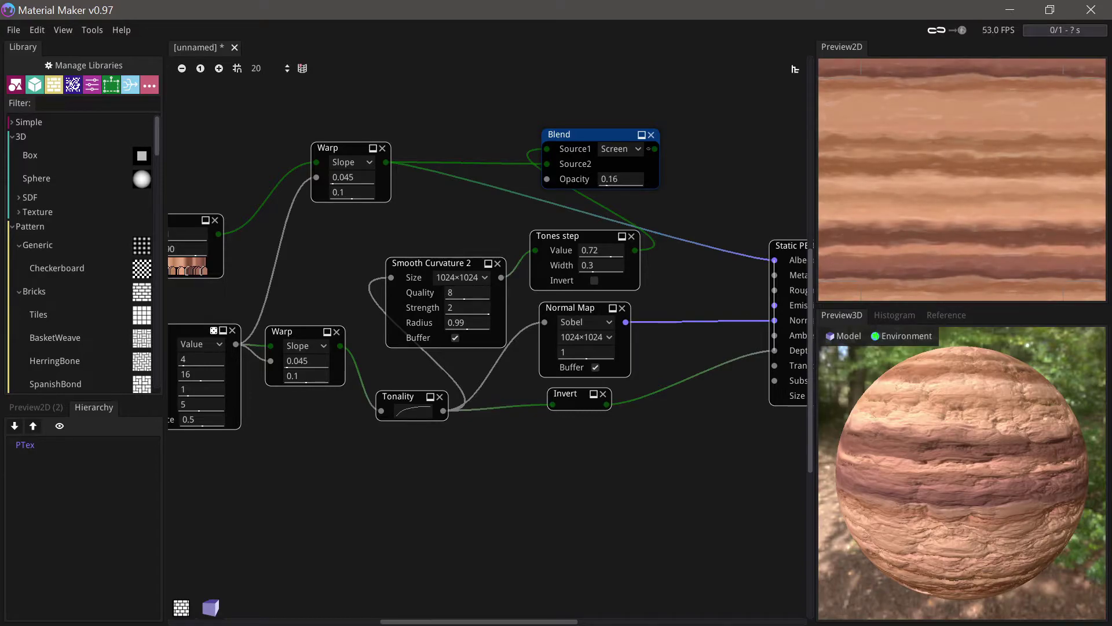
pyautogui.moveTo(711, 182); pyautogui.dragTo(621, 155, button='middle')
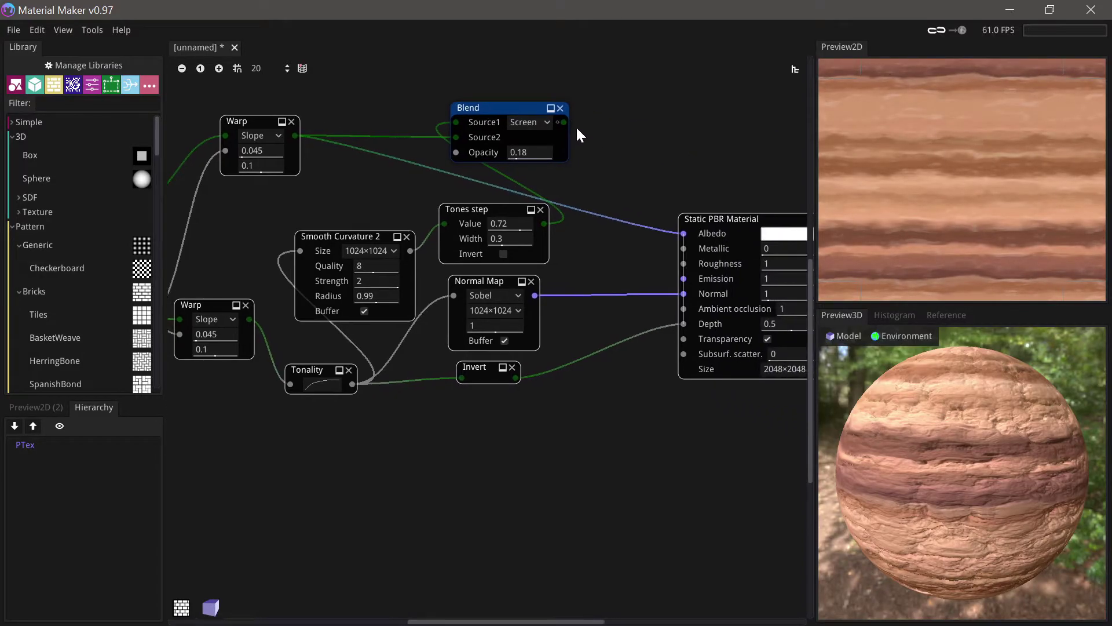
pyautogui.moveTo(565, 122); pyautogui.dragTo(683, 234)
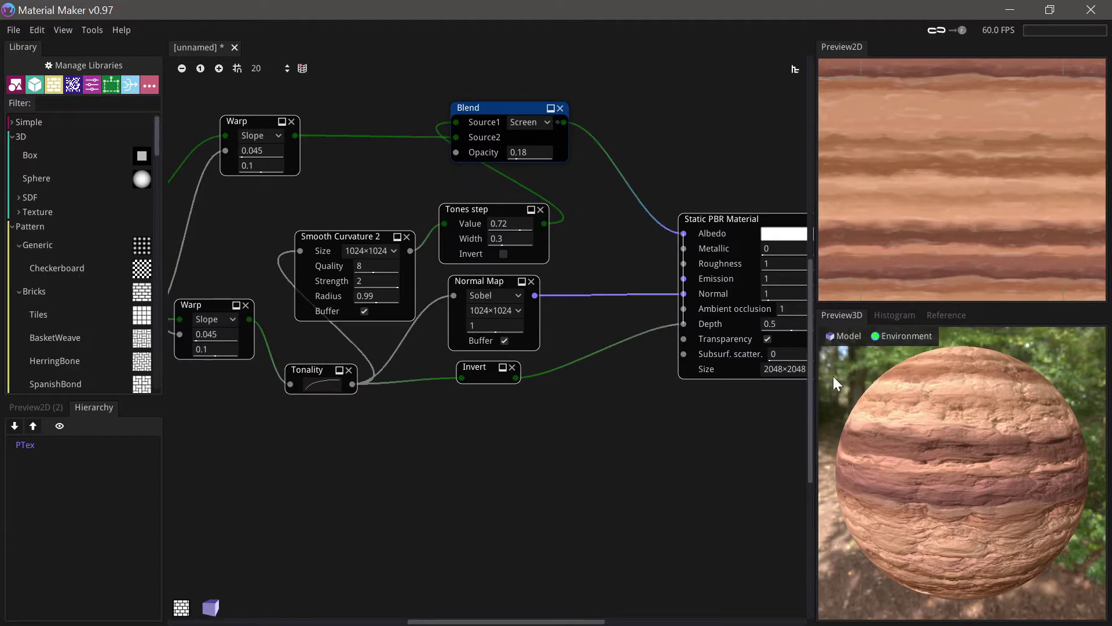
# Step: Add a Colorize node fed by the Smooth Curvature 2 output and place it below Invert
pyautogui.moveTo(572, 402); pyautogui.dragTo(646, 385, button='middle')
pyautogui.click(418, 203)
pyautogui.moveTo(417, 202); pyautogui.dragTo(475, 427)
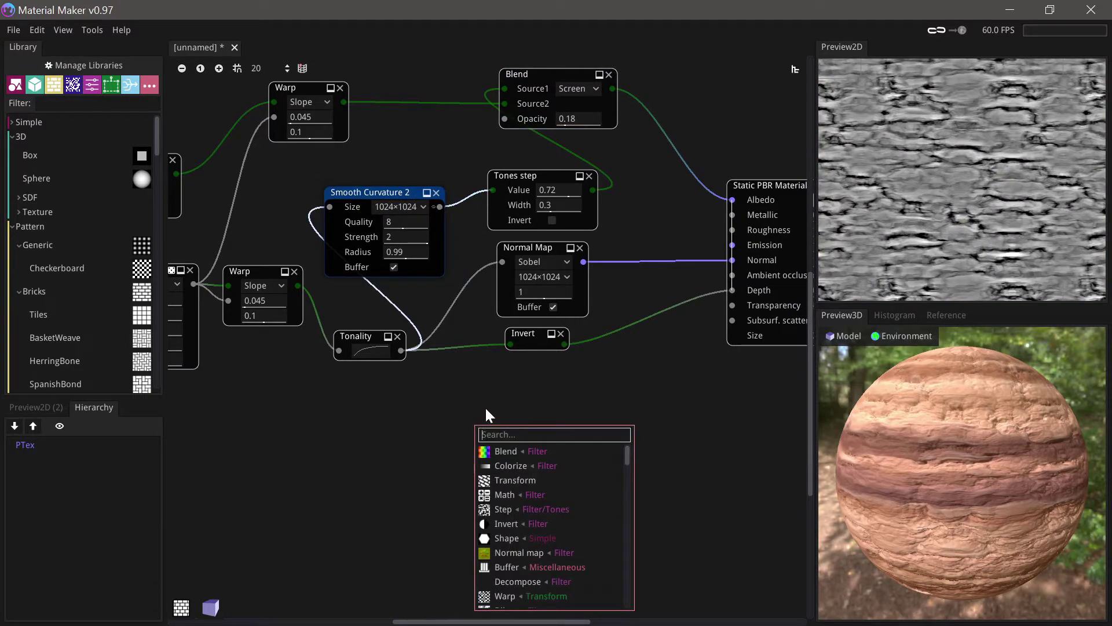
pyautogui.write('c')
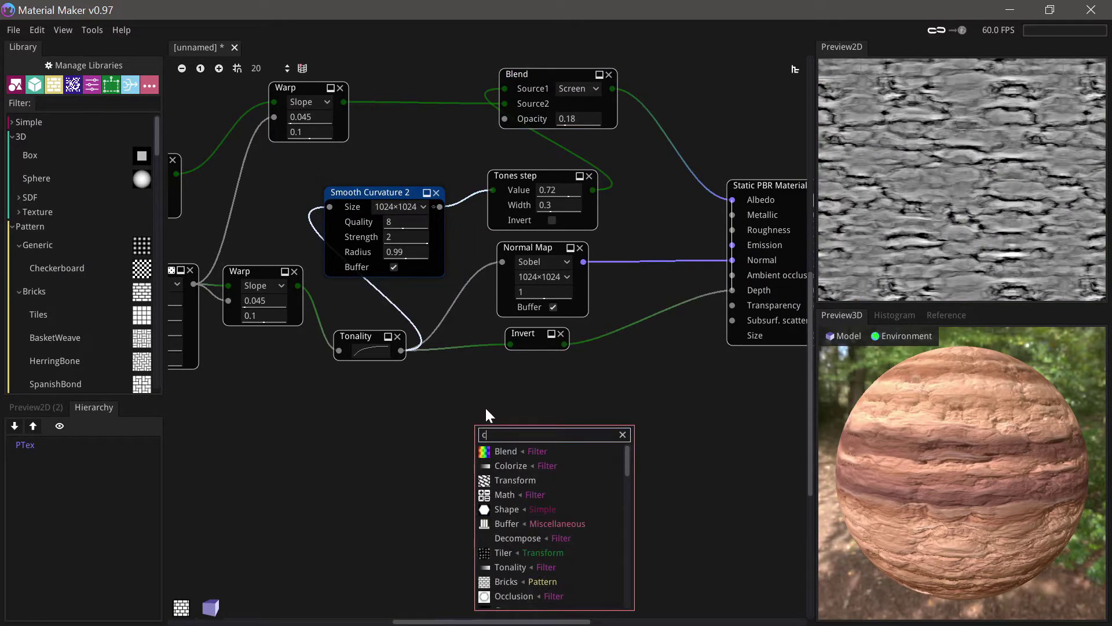
pyautogui.write('o')
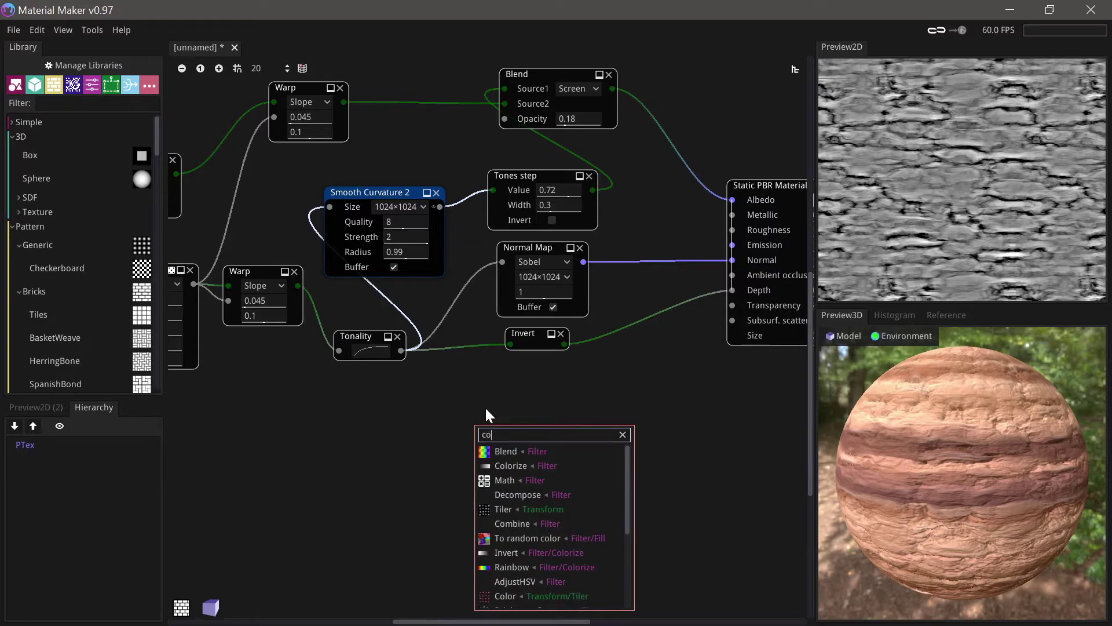
pyautogui.write('lo')
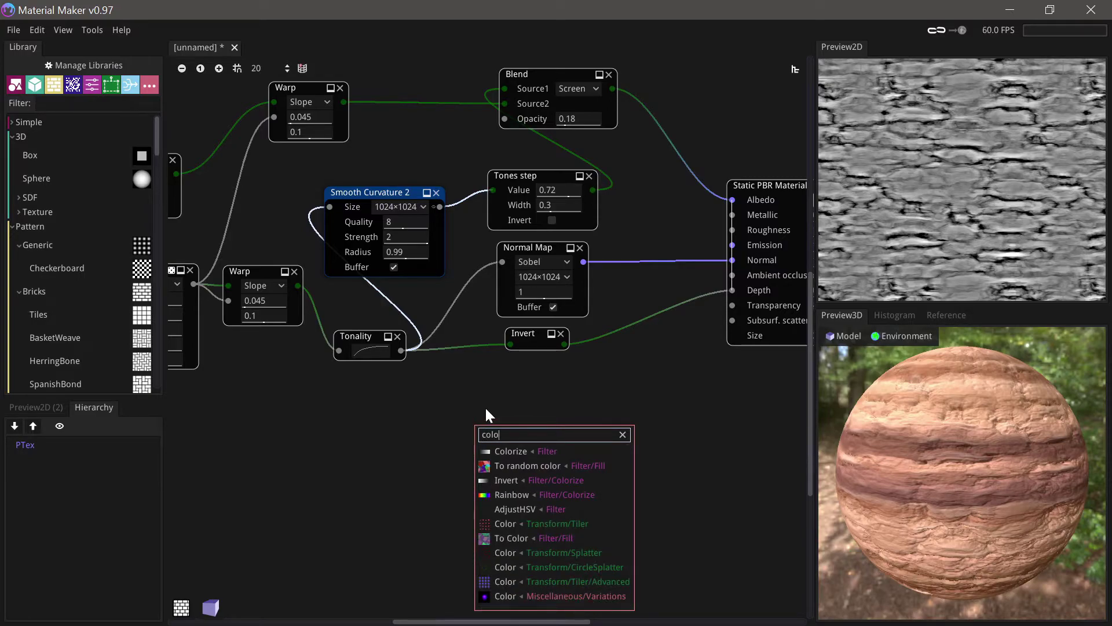
pyautogui.click(512, 450)
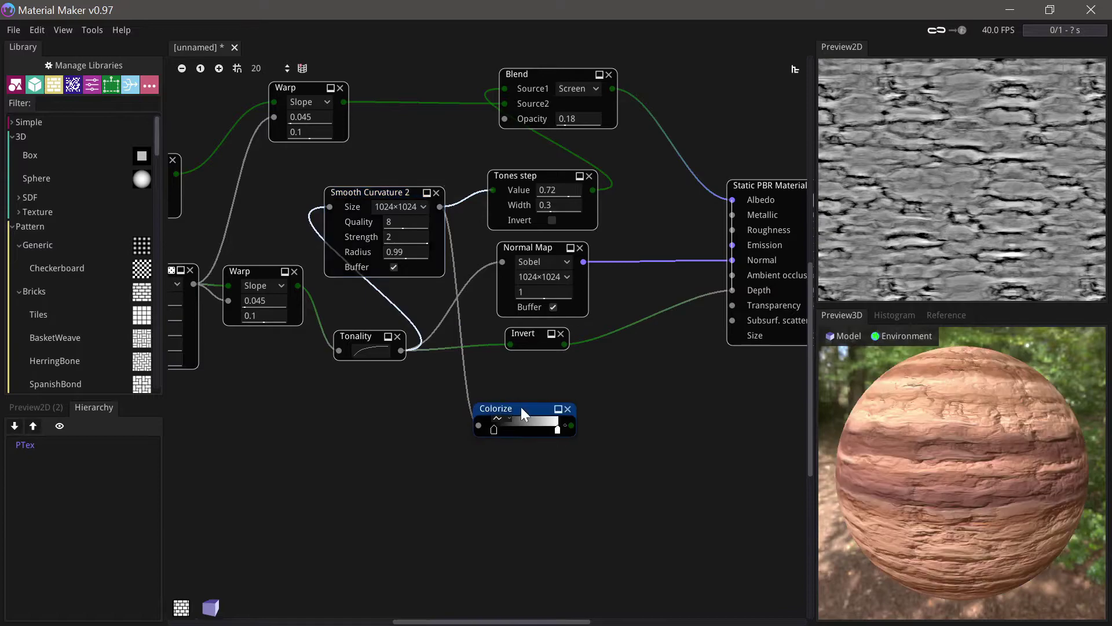
# Step: Move the Colorize gradient's black stop to about the middle and change its color to grey
pyautogui.doubleClick(559, 426)
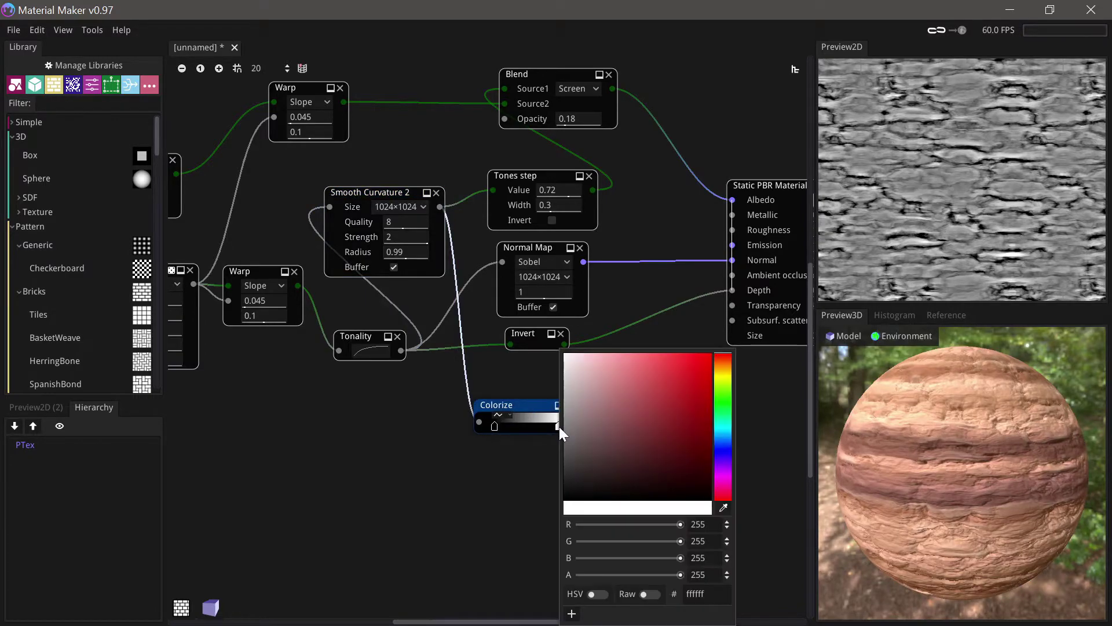
pyautogui.click(533, 415)
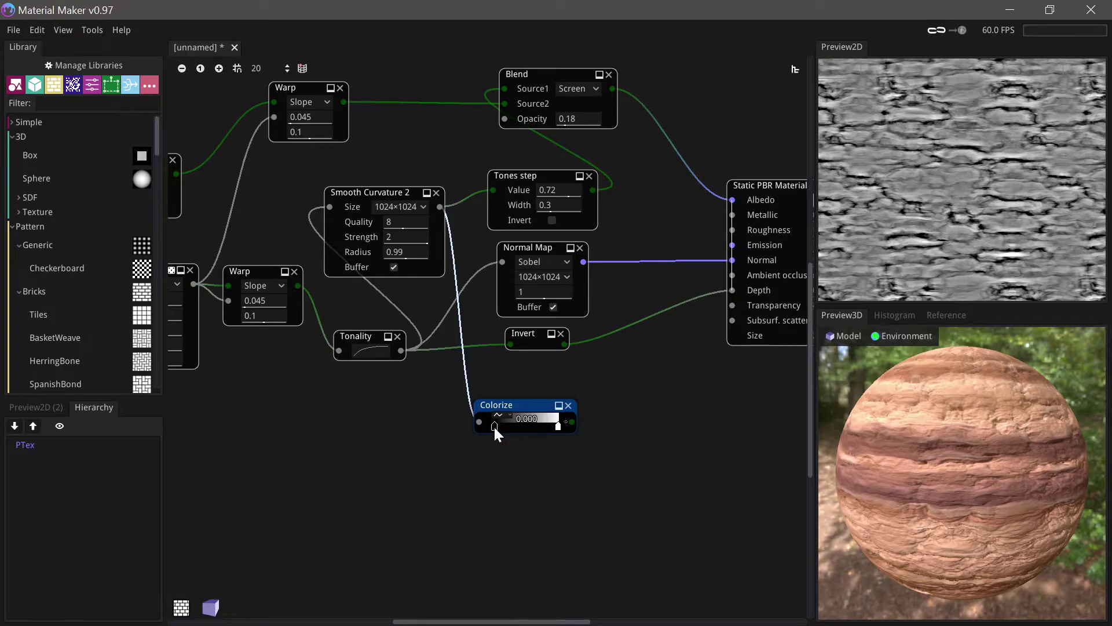
pyautogui.moveTo(494, 425); pyautogui.dragTo(528, 426)
pyautogui.doubleClick(526, 425)
pyautogui.click(508, 453)
# Step: Connect the Colorize output to the material's Roughness input and inspect the sphere in the 3D preview under different lighting
pyautogui.moveTo(579, 427); pyautogui.dragTo(512, 435, button='middle')
pyautogui.moveTo(562, 378); pyautogui.dragTo(670, 236)
pyautogui.moveTo(956, 506); pyautogui.dragTo(1037, 510)
pyautogui.moveTo(961, 475); pyautogui.dragTo(1066, 486, button='right')
pyautogui.moveTo(953, 520); pyautogui.dragTo(985, 521, button='right')
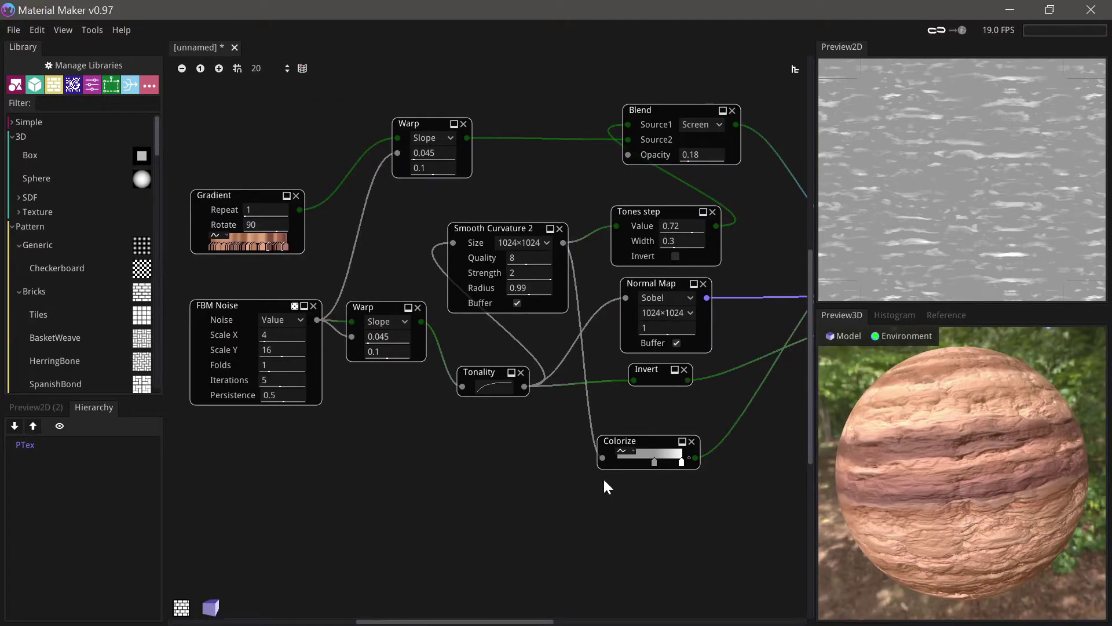
# Step: Try FBM Noise Iterations of 9 and 8 against a close-up of the 3D preview, and restore the value to 5
pyautogui.scroll(5, 959, 475)
pyautogui.scroll(3, 960, 477)
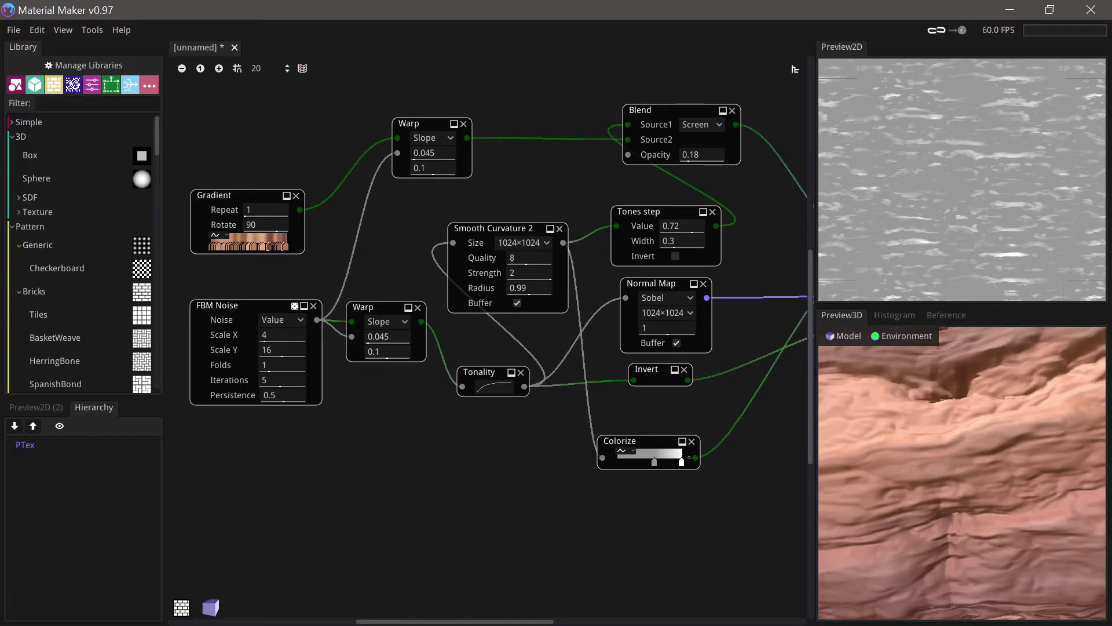
pyautogui.click(264, 380)
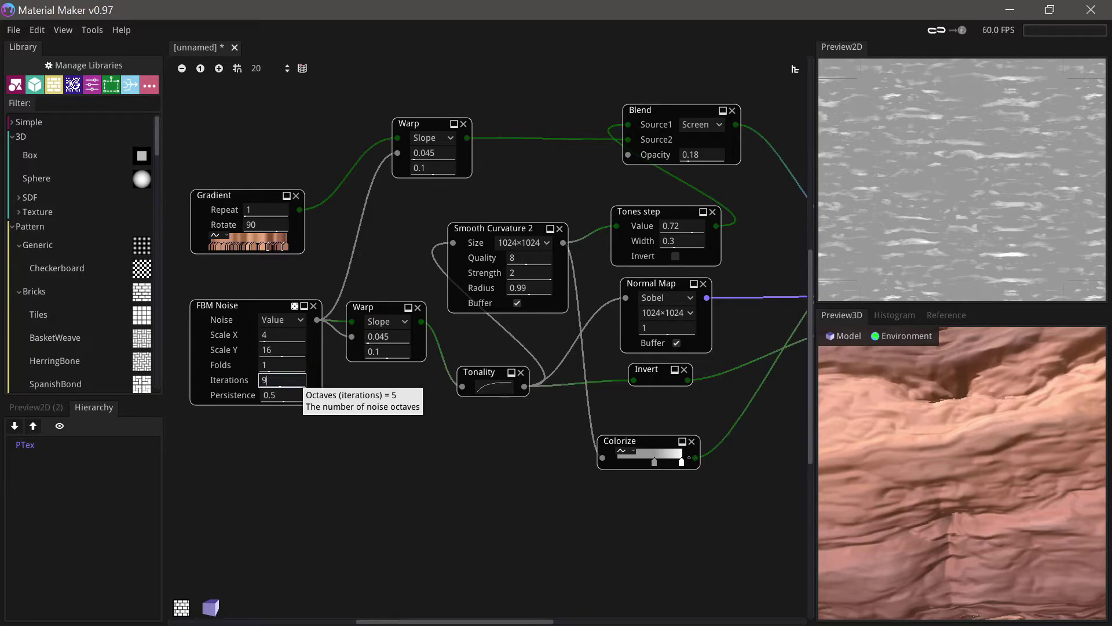
pyautogui.write('9')
pyautogui.press('Return')
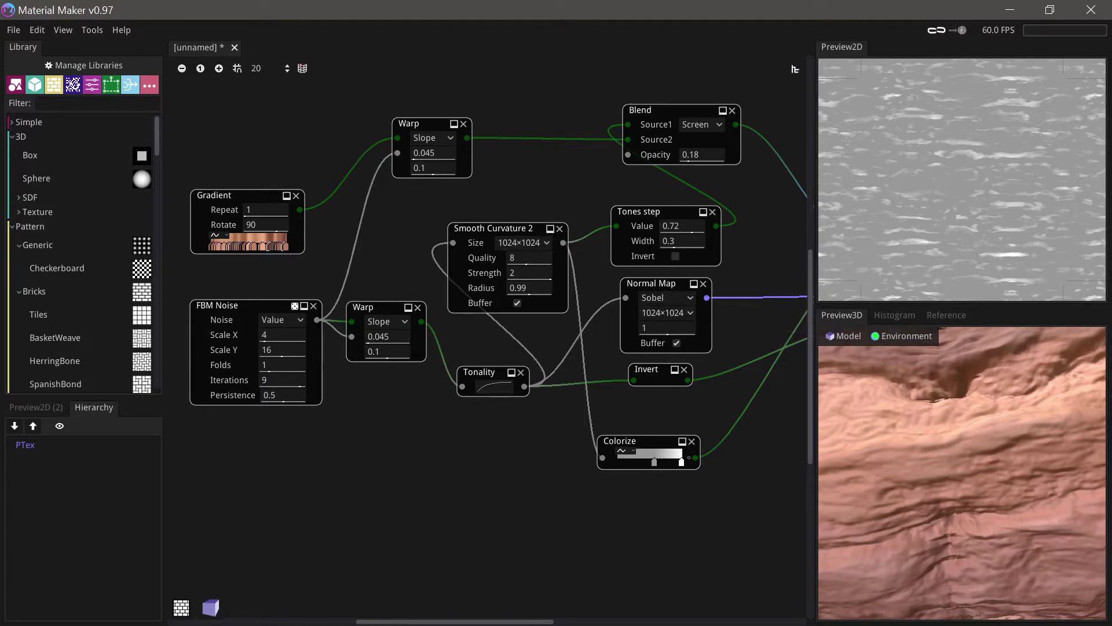
pyautogui.moveTo(291, 379); pyautogui.dragTo(289, 379)
pyautogui.click(289, 380)
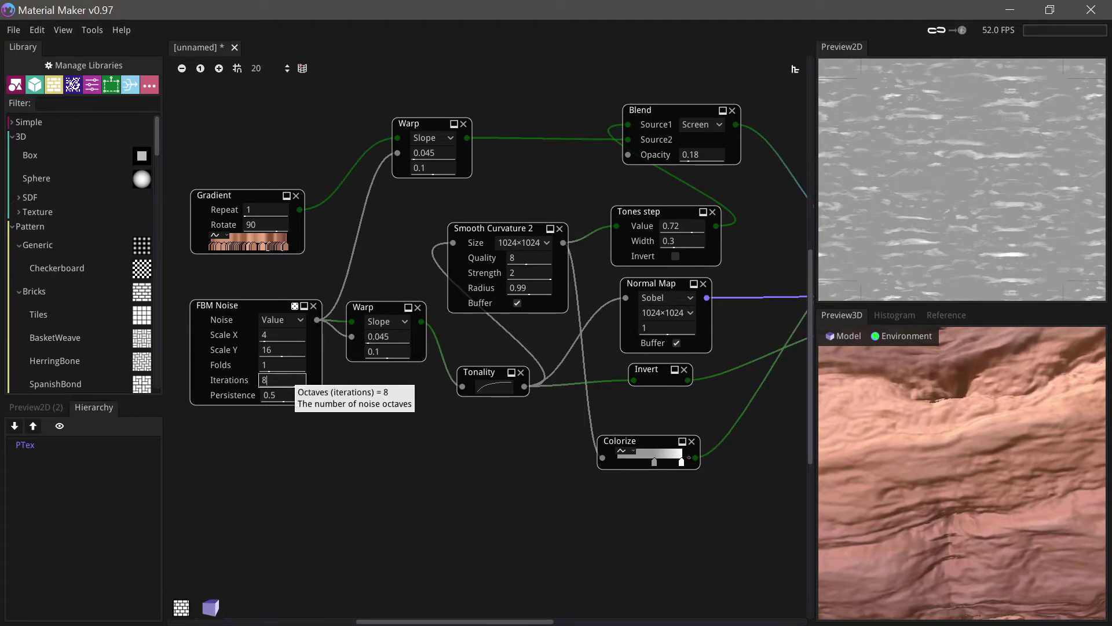
pyautogui.press('Return')
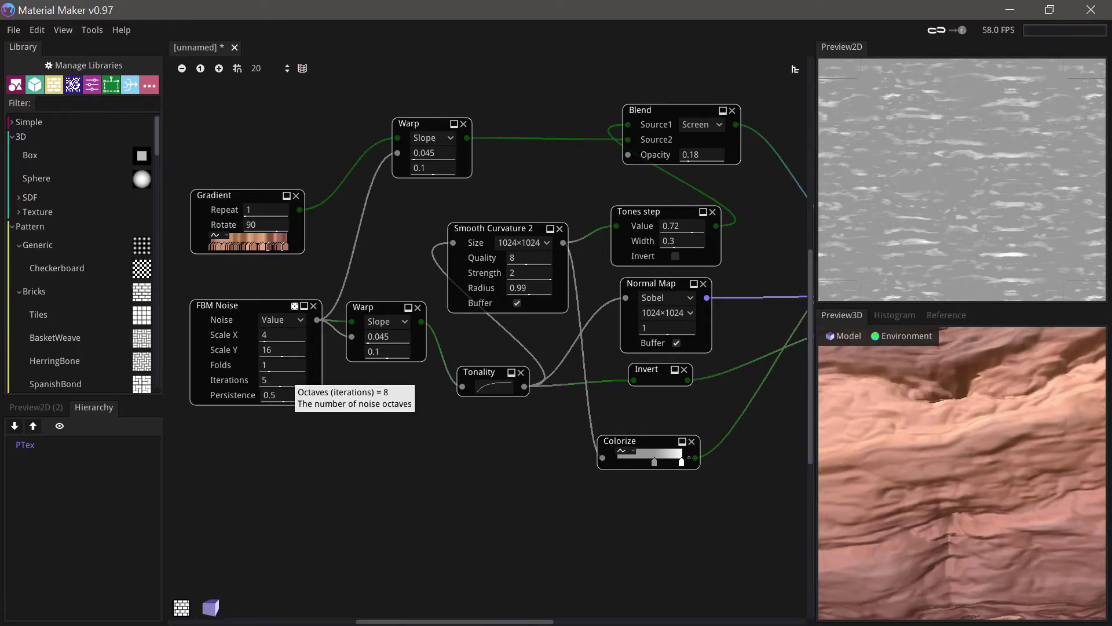
# Step: Add a second FBM Noise node and place it below the existing FBM Noise node
pyautogui.moveTo(272, 470); pyautogui.dragTo(274, 461, button='middle')
pyautogui.rightClick(287, 461)
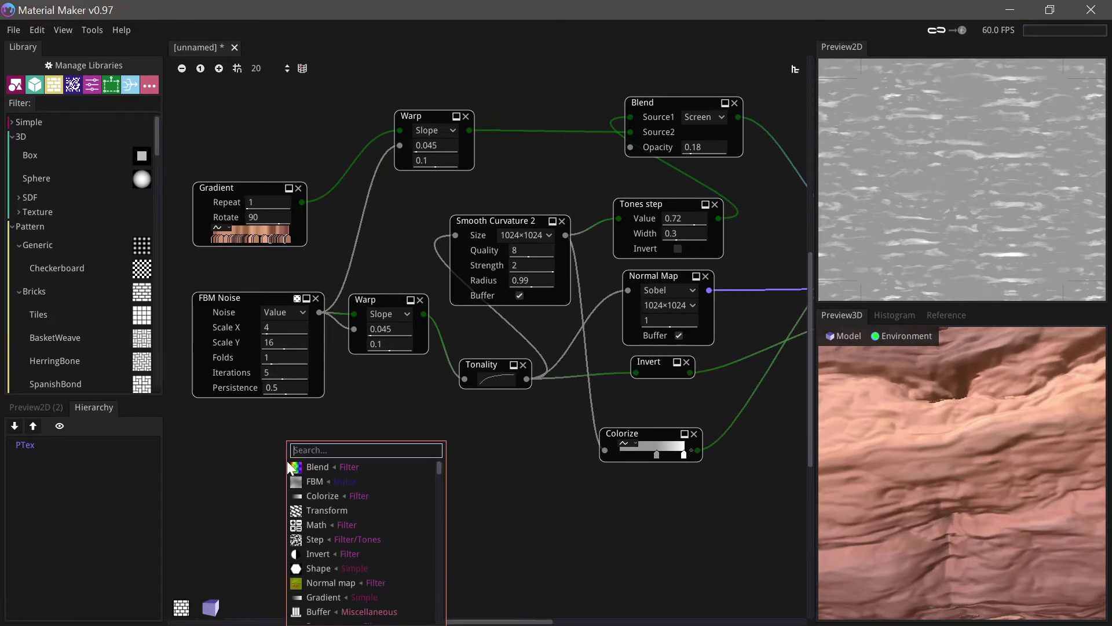
pyautogui.write('fbm')
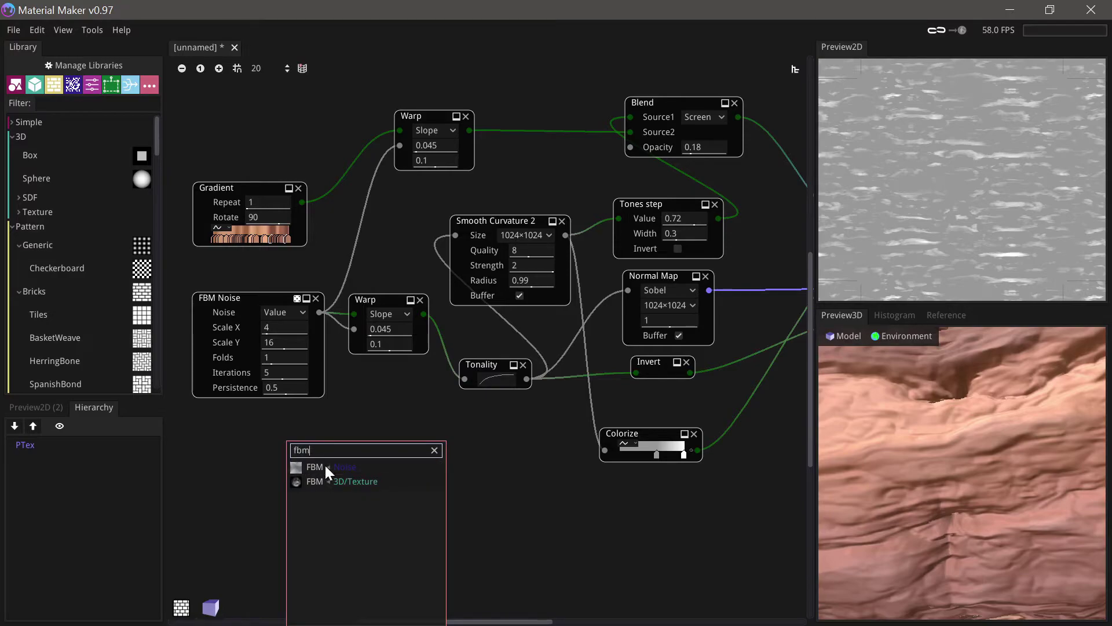
pyautogui.click(323, 466)
pyautogui.moveTo(325, 466); pyautogui.dragTo(248, 461)
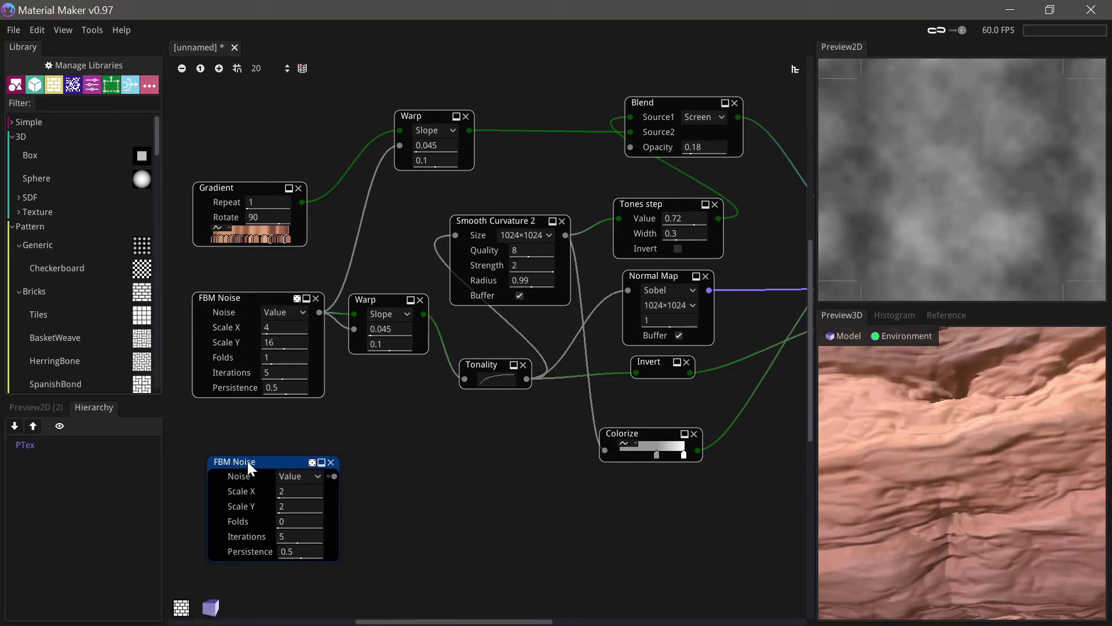
# Step: Set the new FBM Noise to Perlin with Scale X and Y 64 and Persistence 0.91, and align it under the first noise node
pyautogui.click(297, 477)
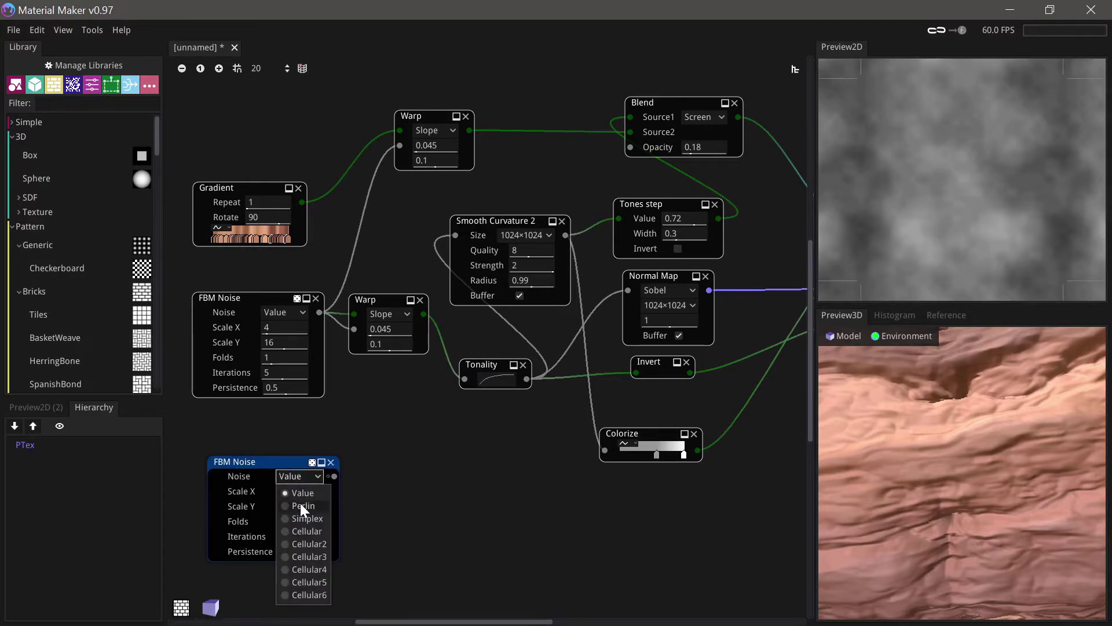
pyautogui.click(301, 504)
pyautogui.click(300, 491)
pyautogui.write('64')
pyautogui.press('Tab')
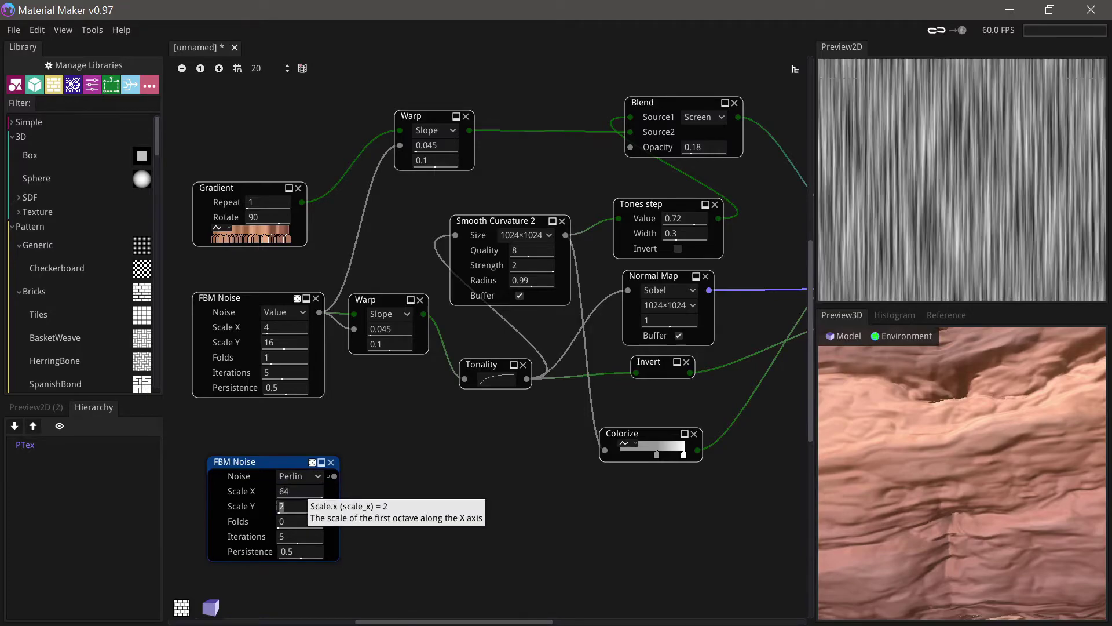
pyautogui.write('64')
pyautogui.press('Return')
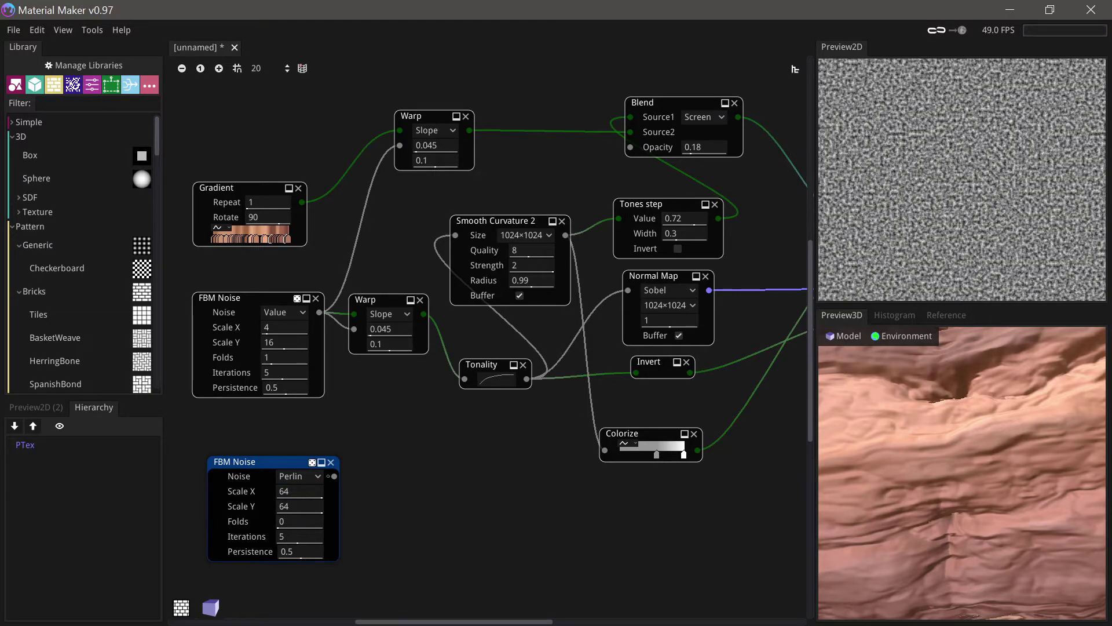
pyautogui.moveTo(301, 552); pyautogui.dragTo(319, 552)
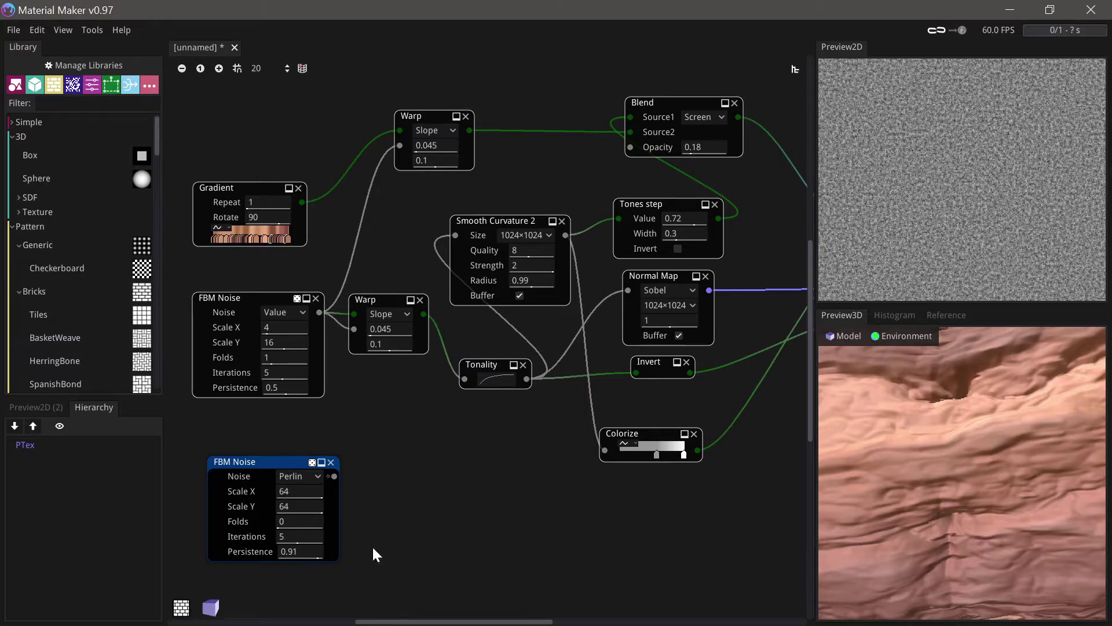
pyautogui.moveTo(392, 504); pyautogui.dragTo(351, 509, button='middle')
pyautogui.moveTo(365, 462); pyautogui.dragTo(447, 447, button='middle')
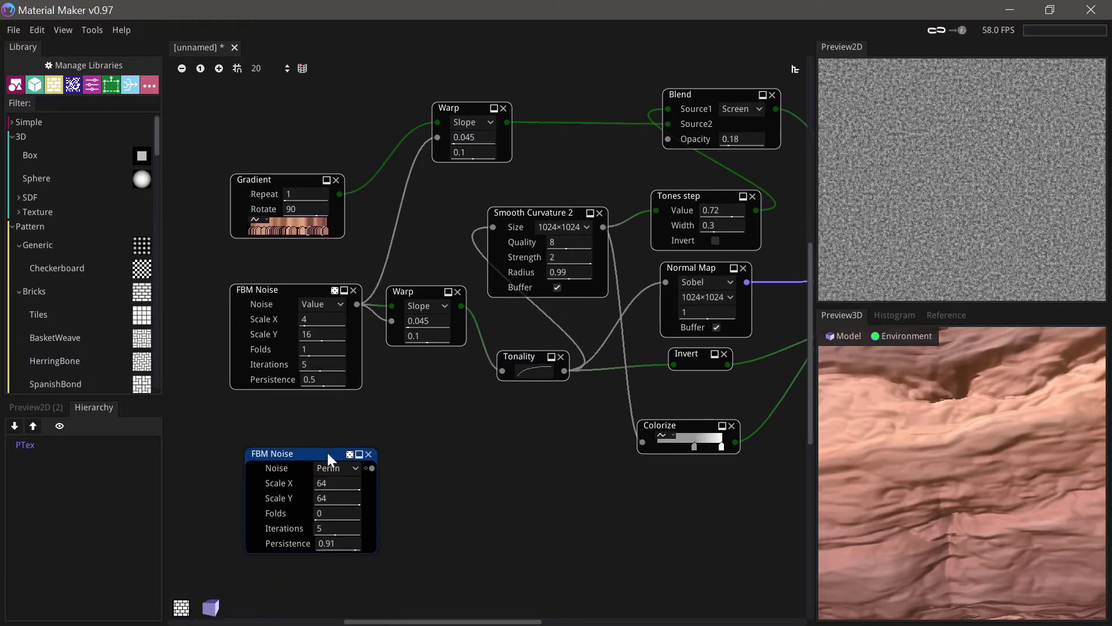
pyautogui.moveTo(327, 450); pyautogui.dragTo(311, 458)
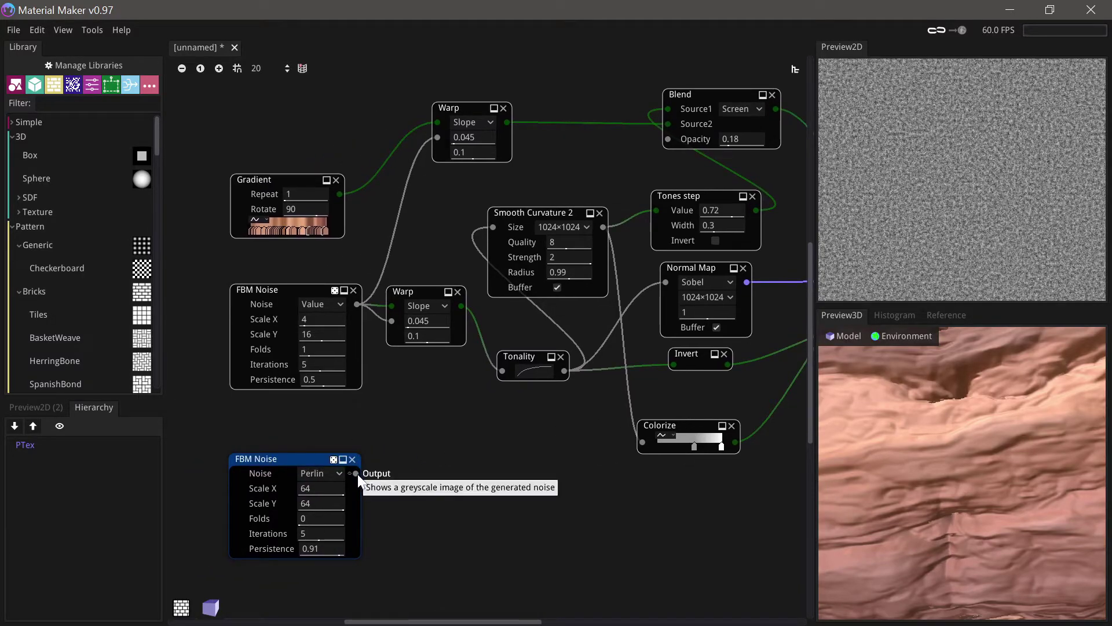
# Step: Add a Blend node below Tonality with Tonality feeding Source2, and connect the Perlin FBM Noise to Source1
pyautogui.hscroll(5, 578, 401)
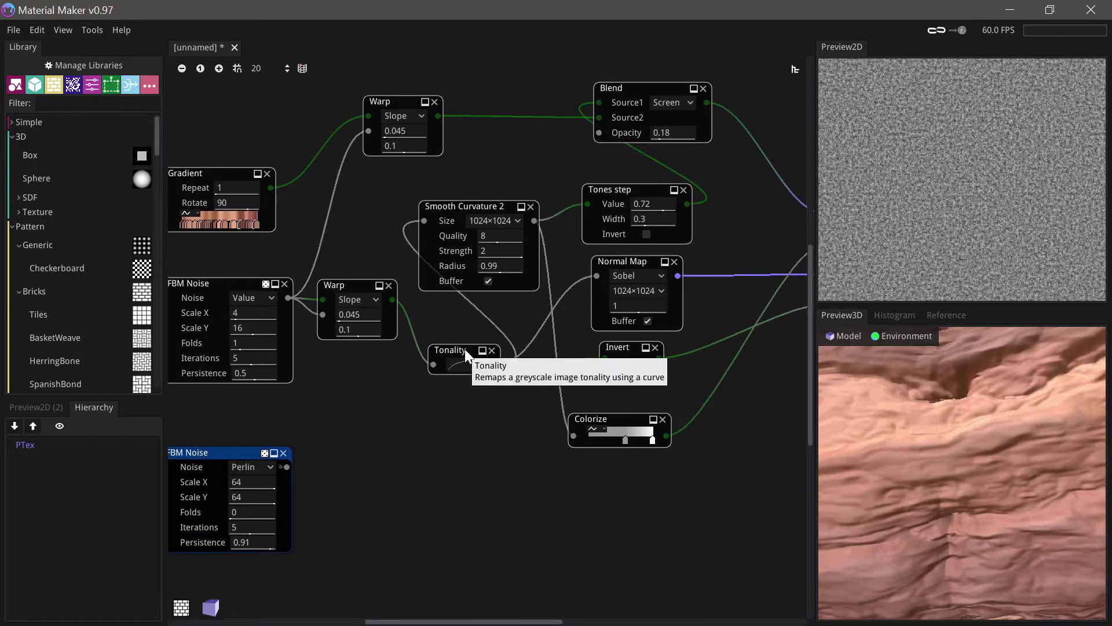
pyautogui.moveTo(464, 348); pyautogui.dragTo(453, 345)
pyautogui.moveTo(486, 382); pyautogui.dragTo(430, 411)
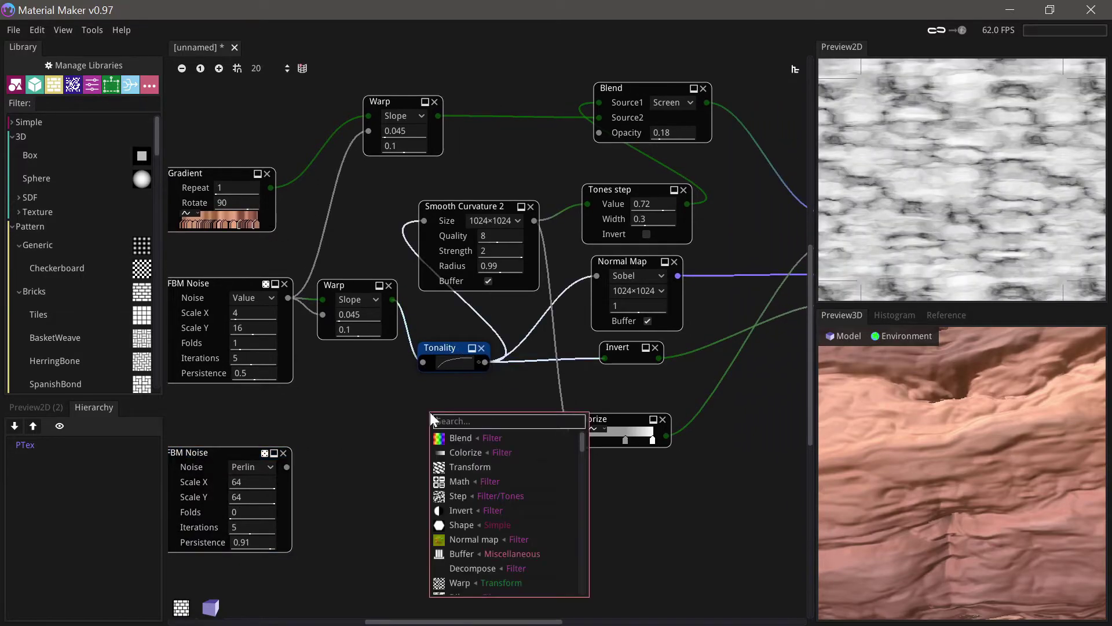
pyautogui.write('ble')
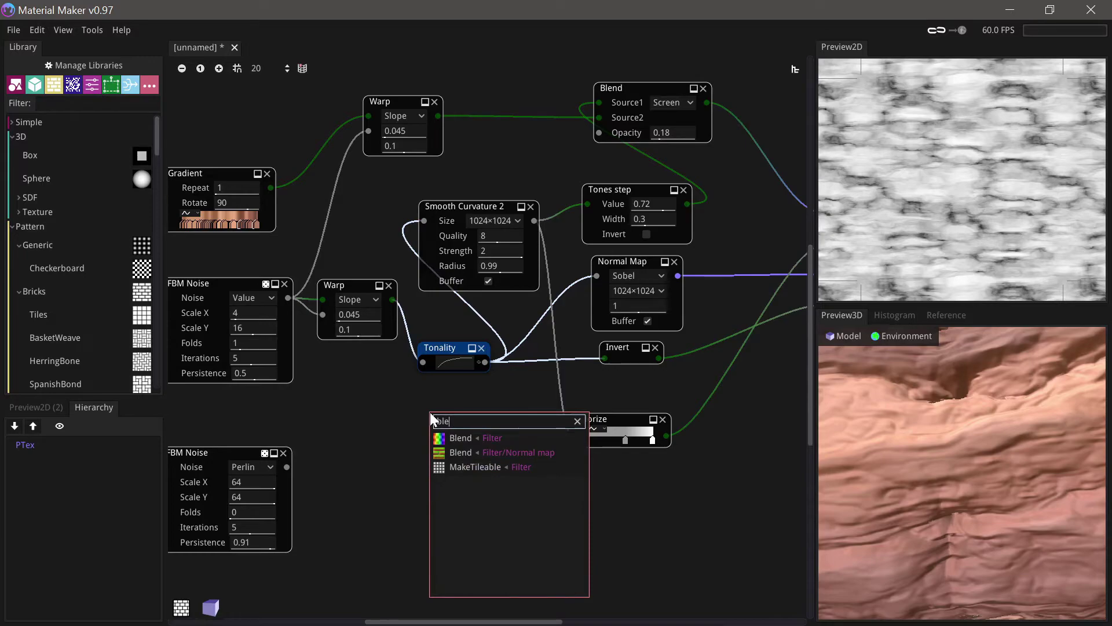
pyautogui.click(455, 439)
pyautogui.moveTo(449, 426); pyautogui.dragTo(427, 442)
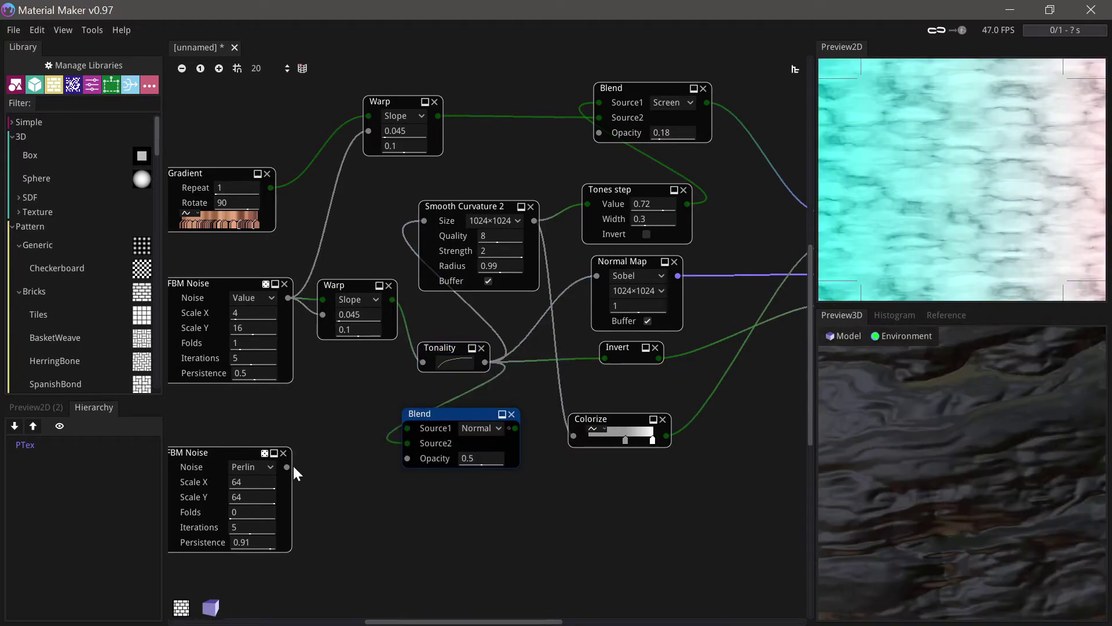
pyautogui.moveTo(287, 466); pyautogui.dragTo(407, 443)
# Step: Set the new Blend node to Multiply mode with Opacity 0.03
pyautogui.click(492, 428)
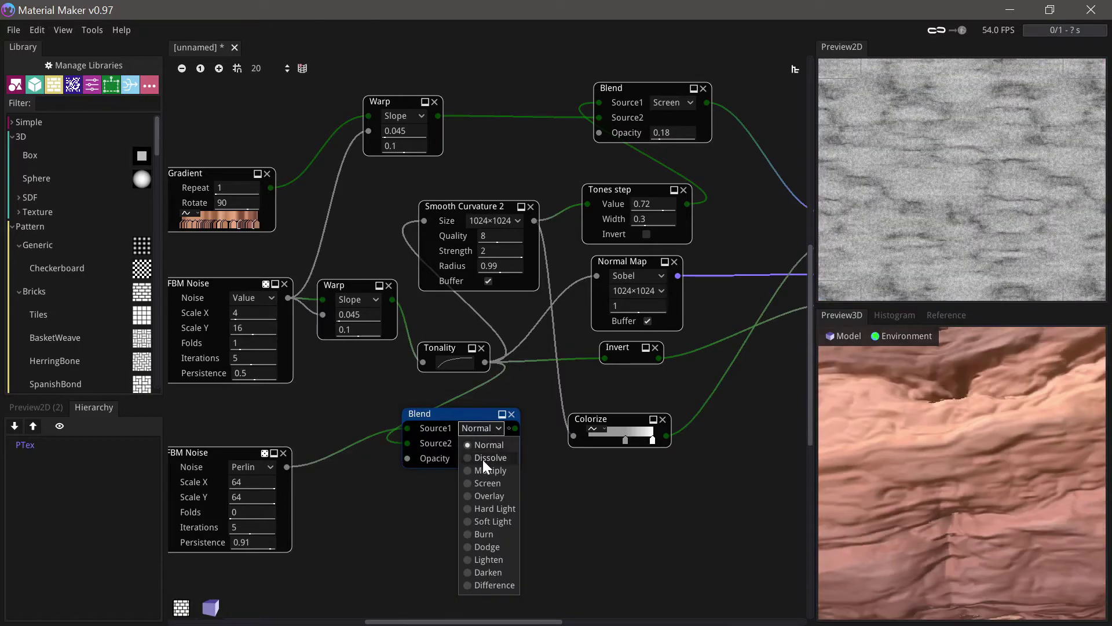
pyautogui.click(485, 471)
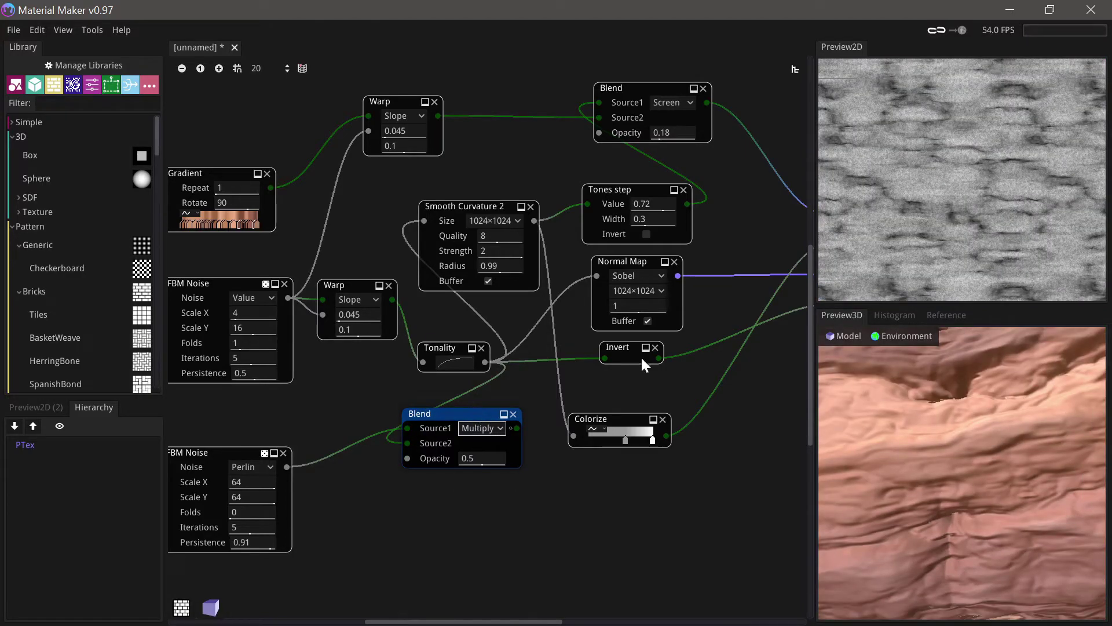
pyautogui.scroll(15, 957, 189)
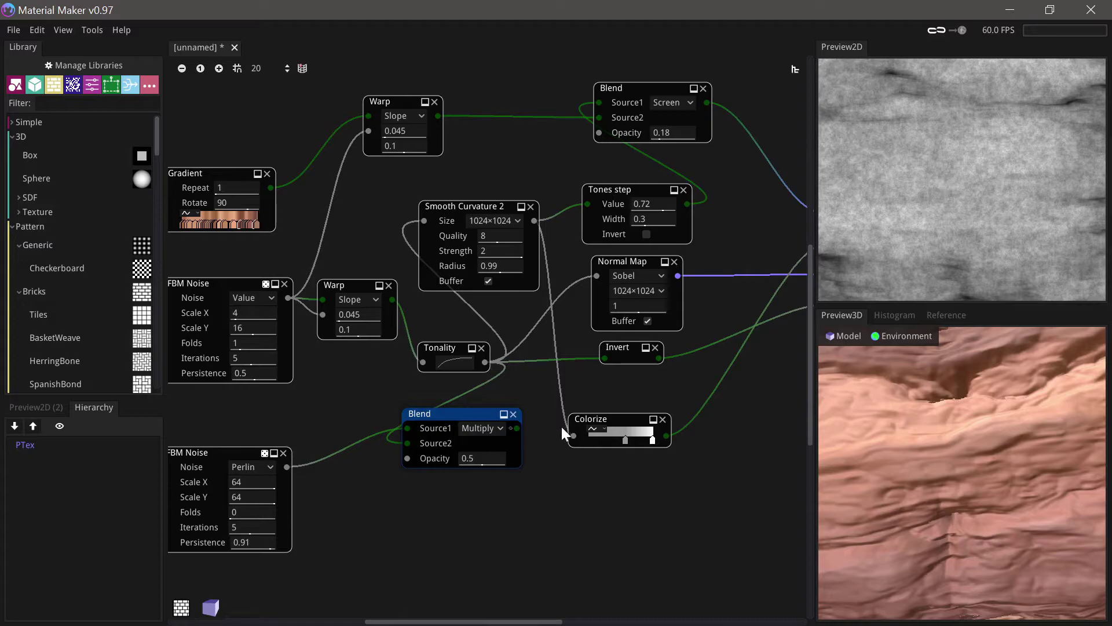
pyautogui.moveTo(482, 459); pyautogui.dragTo(460, 459)
pyautogui.click(466, 458)
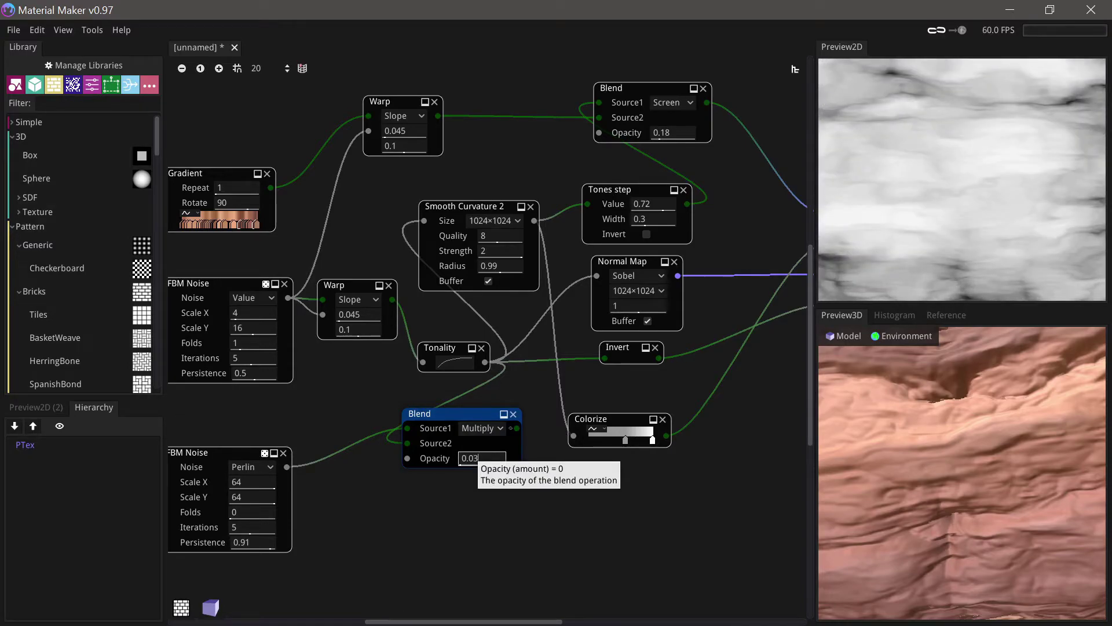
pyautogui.write('.03')
pyautogui.press('Return')
# Step: Set the resolution of both the Normal Map and Smooth Curvature 2 nodes to 2048×2048
pyautogui.moveTo(501, 383); pyautogui.dragTo(464, 402, button='middle')
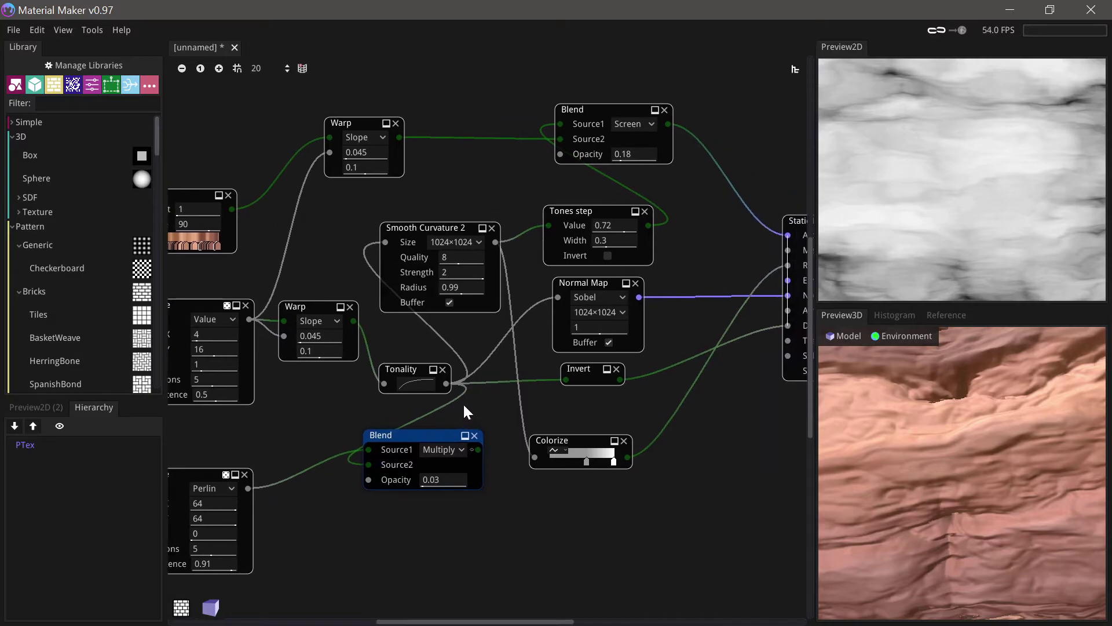
pyautogui.click(621, 313)
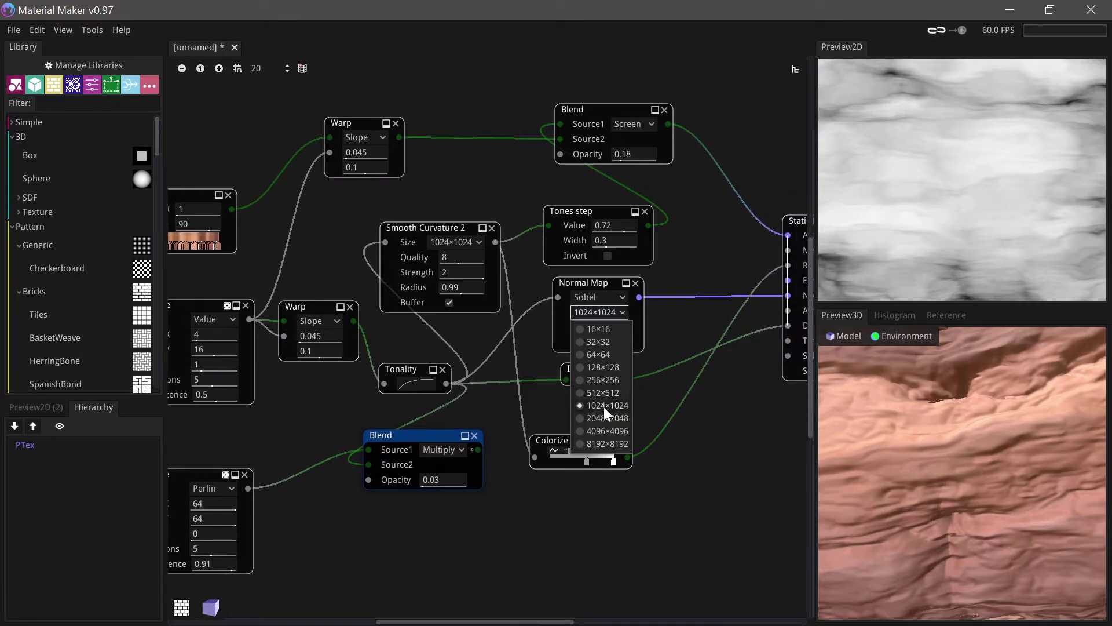
pyautogui.click(603, 406)
pyautogui.click(464, 241)
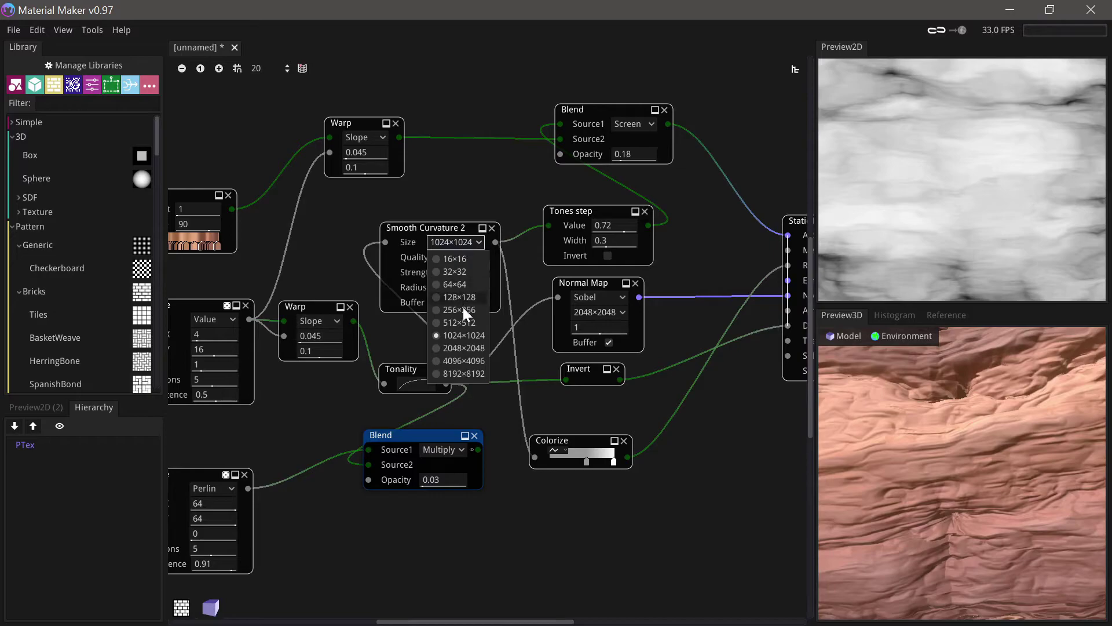
pyautogui.click(464, 347)
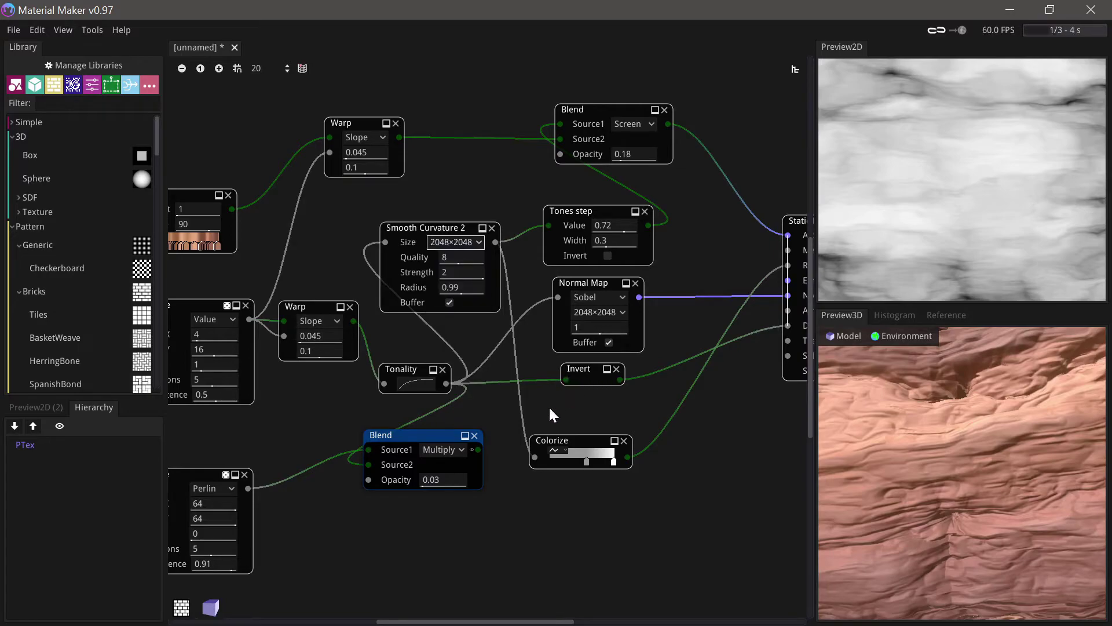
# Step: Connect the Multiply Blend output to the Normal Map input and set the Blend's Opacity to 0.05
pyautogui.moveTo(478, 450); pyautogui.dragTo(557, 297)
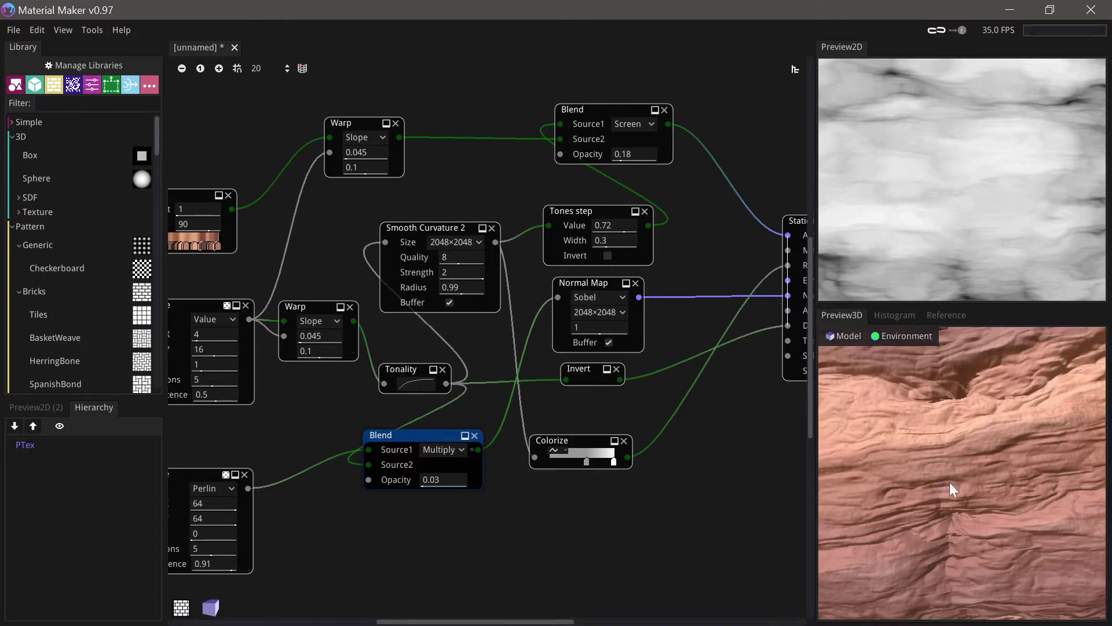
pyautogui.moveTo(950, 482); pyautogui.dragTo(995, 447)
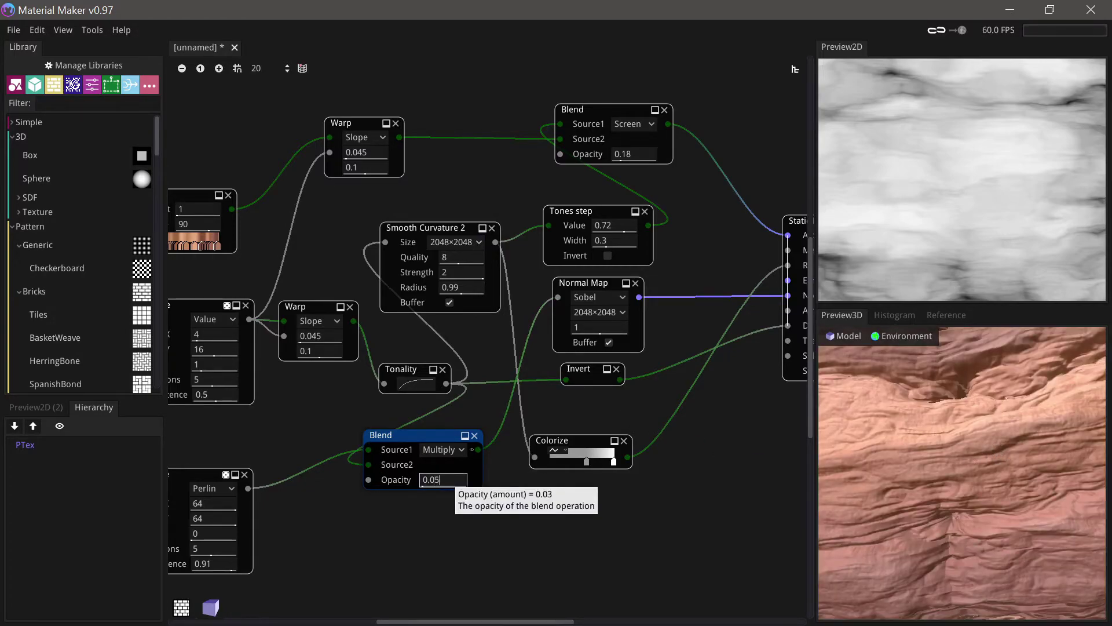
pyautogui.press('Return')
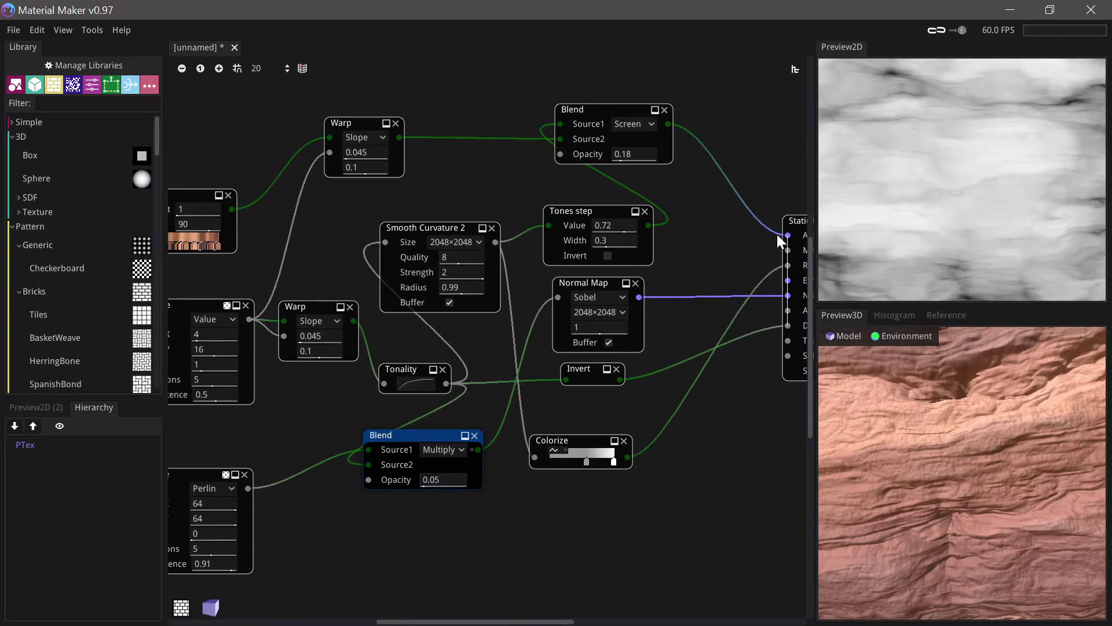
# Step: Connect the Multiply Blend output to the Smooth Curvature 2 input and check its texture in the 2D preview
pyautogui.click(450, 233)
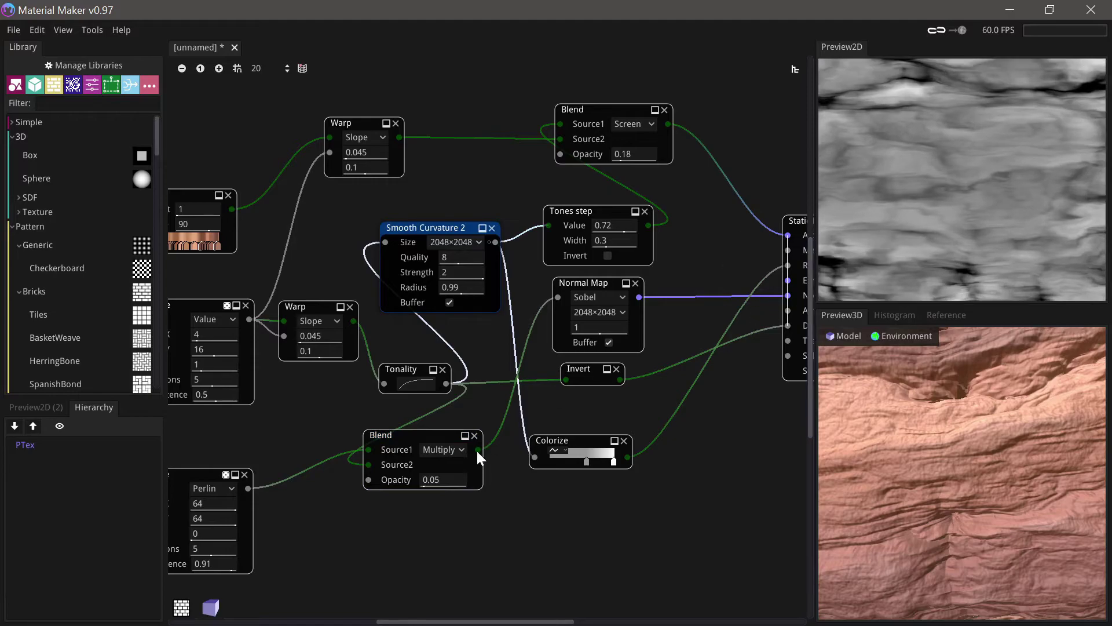
pyautogui.moveTo(479, 449); pyautogui.dragTo(385, 242)
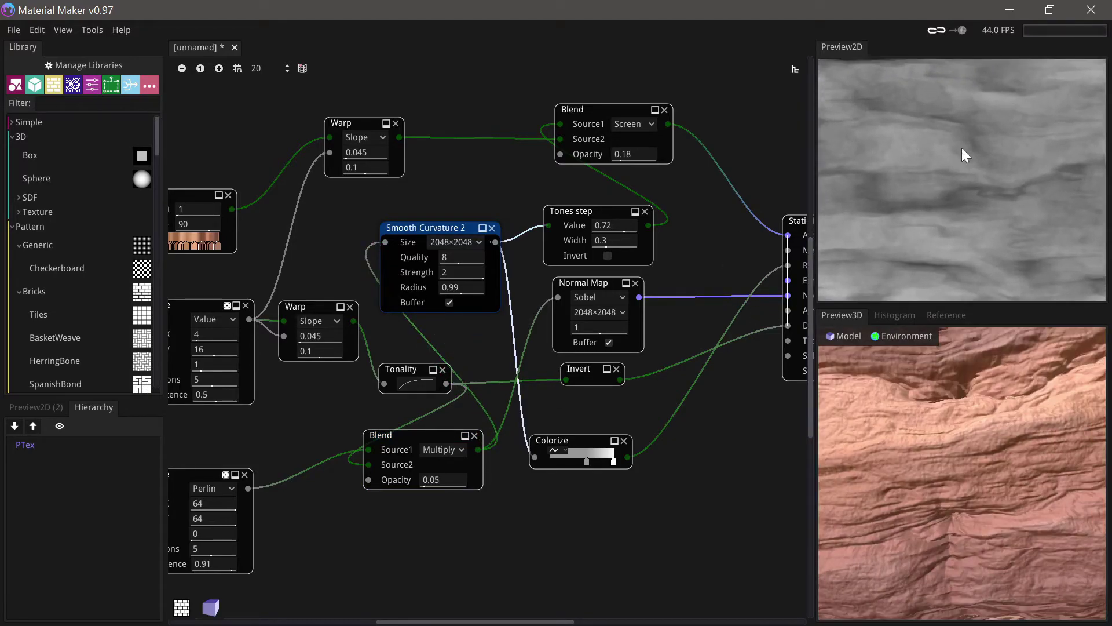
pyautogui.scroll(-4, 926, 179)
pyautogui.scroll(1, 619, 544)
# Step: Move the Colorize node slightly toward the Static PBR Material and show its output in the 2D preview
pyautogui.moveTo(619, 543); pyautogui.dragTo(525, 500, button='middle')
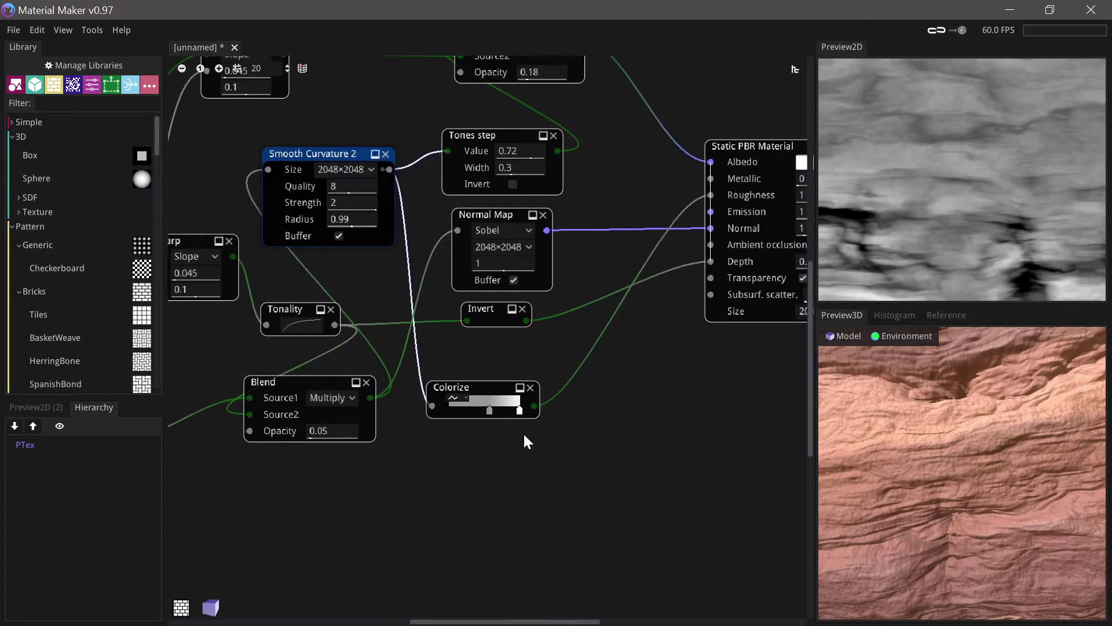
pyautogui.click(496, 388)
pyautogui.moveTo(496, 388); pyautogui.dragTo(509, 381)
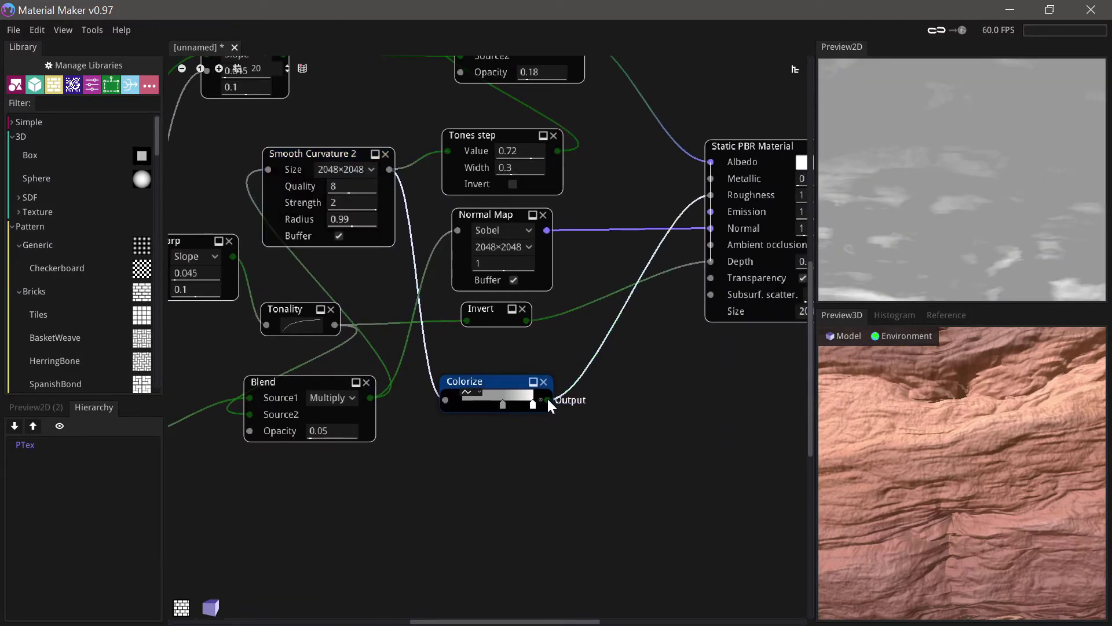
pyautogui.moveTo(373, 399); pyautogui.dragTo(460, 475)
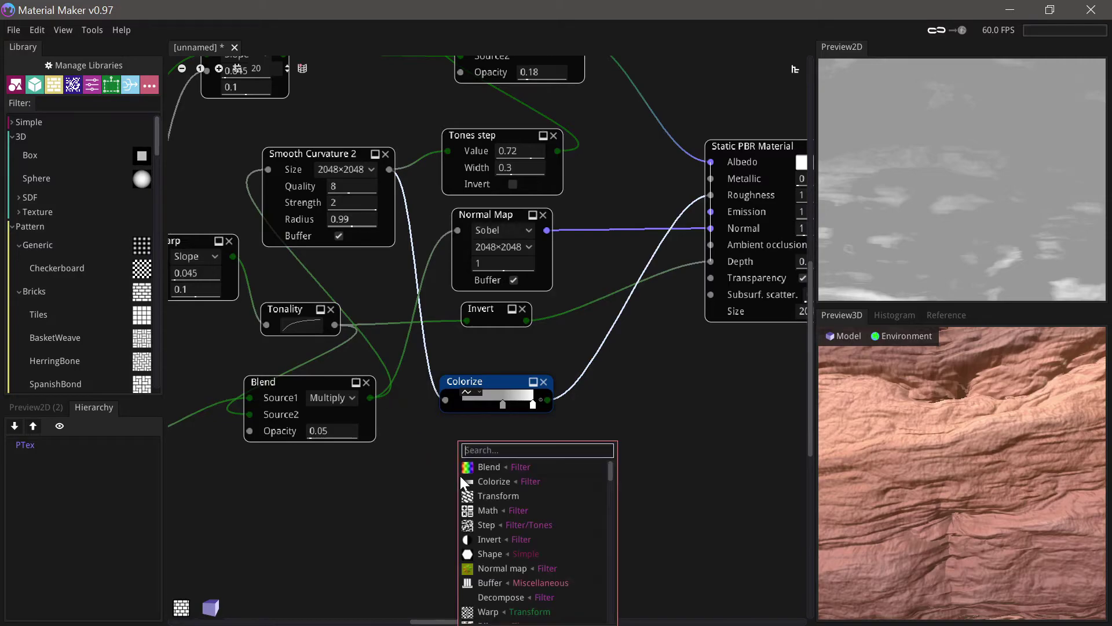
pyautogui.write('blen')
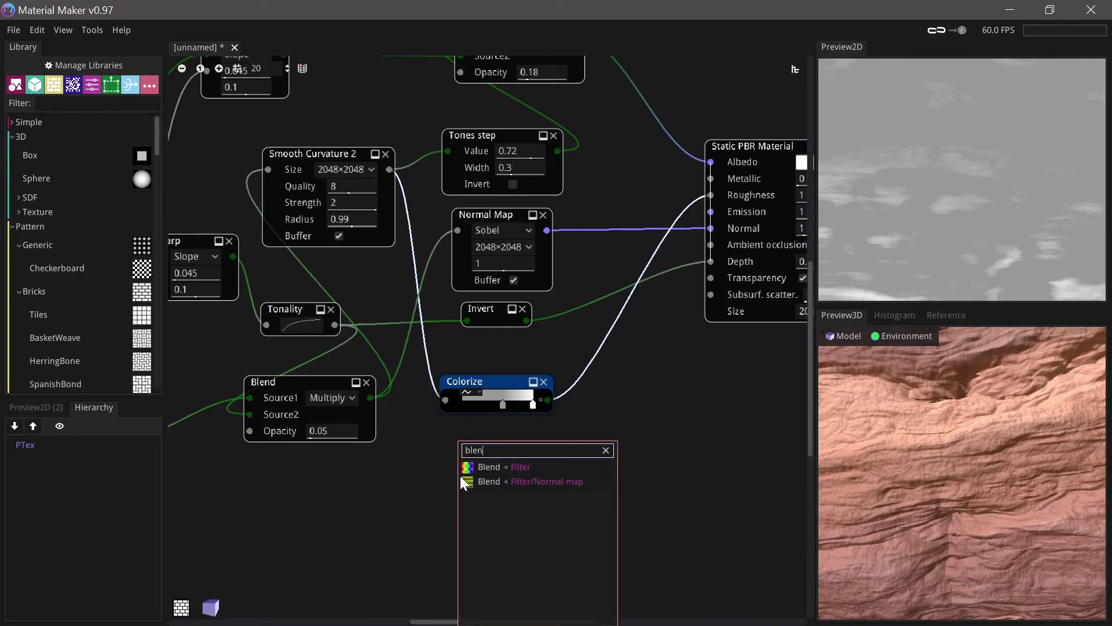
pyautogui.moveTo(300, 490); pyautogui.dragTo(498, 469, button='middle')
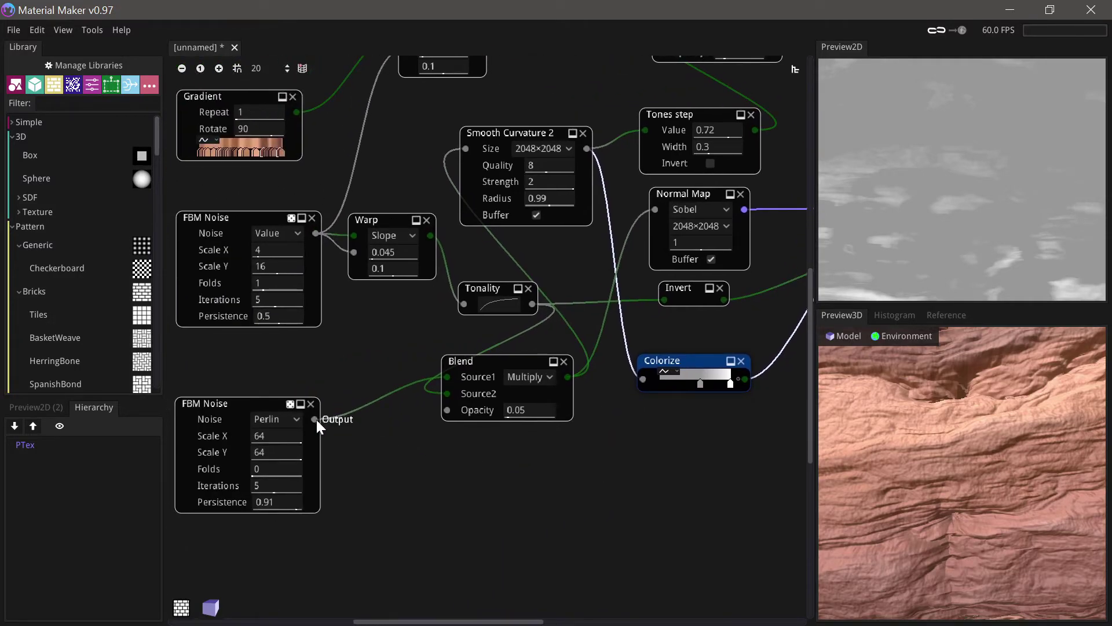
# Step: Add a Blend node below Colorize, fed by the Perlin FBM Noise in Source1 and the Colorize output in Source2
pyautogui.moveTo(316, 419); pyautogui.dragTo(640, 474)
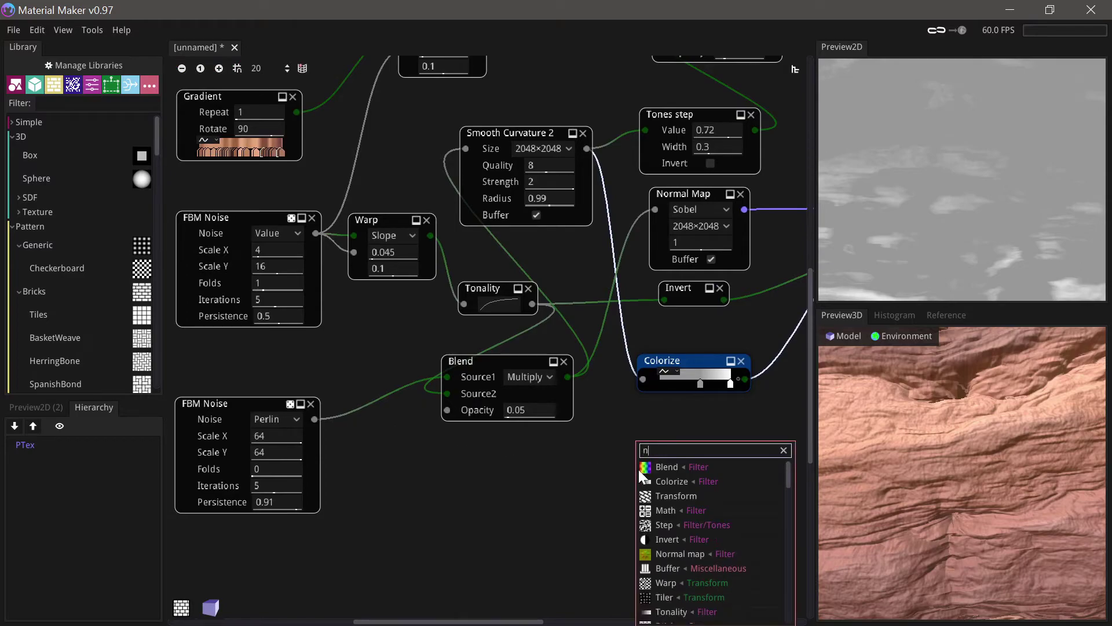
pyautogui.write('ble')
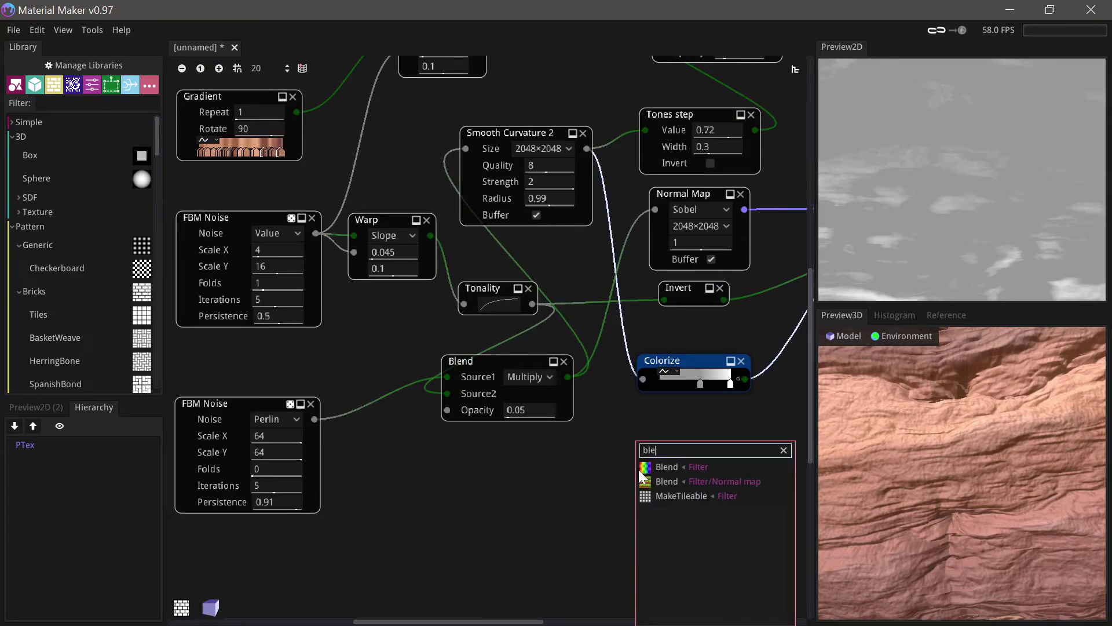
pyautogui.click(670, 467)
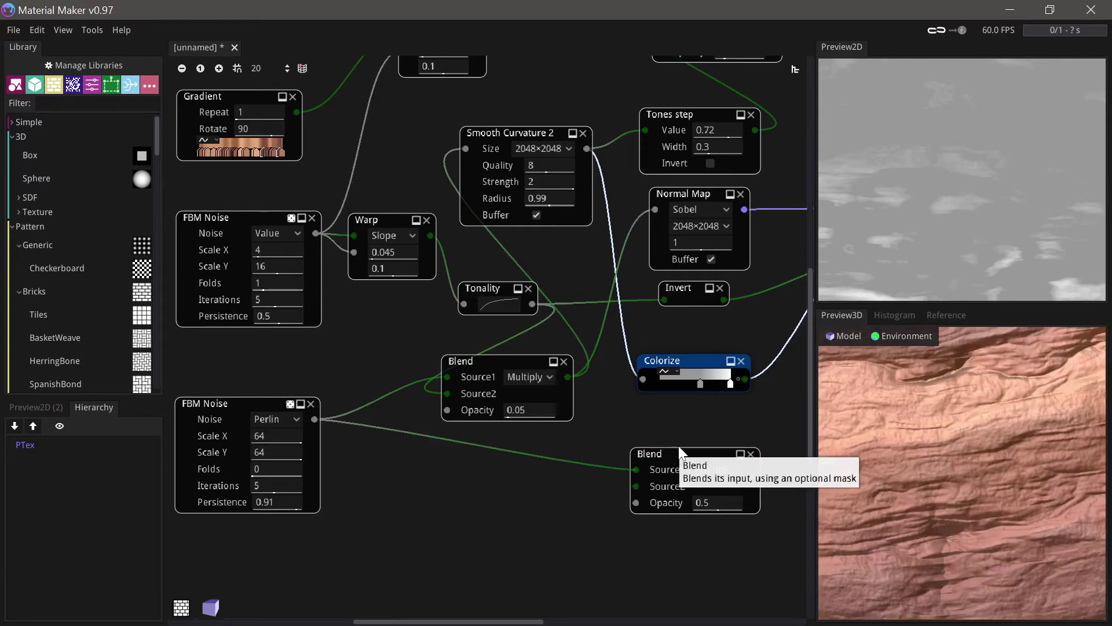
pyautogui.moveTo(680, 449); pyautogui.dragTo(682, 427)
pyautogui.click(710, 358)
pyautogui.moveTo(745, 379); pyautogui.dragTo(640, 463)
# Step: Show the new Blend node in the 2D preview and set its mode to Multiply
pyautogui.click(720, 447)
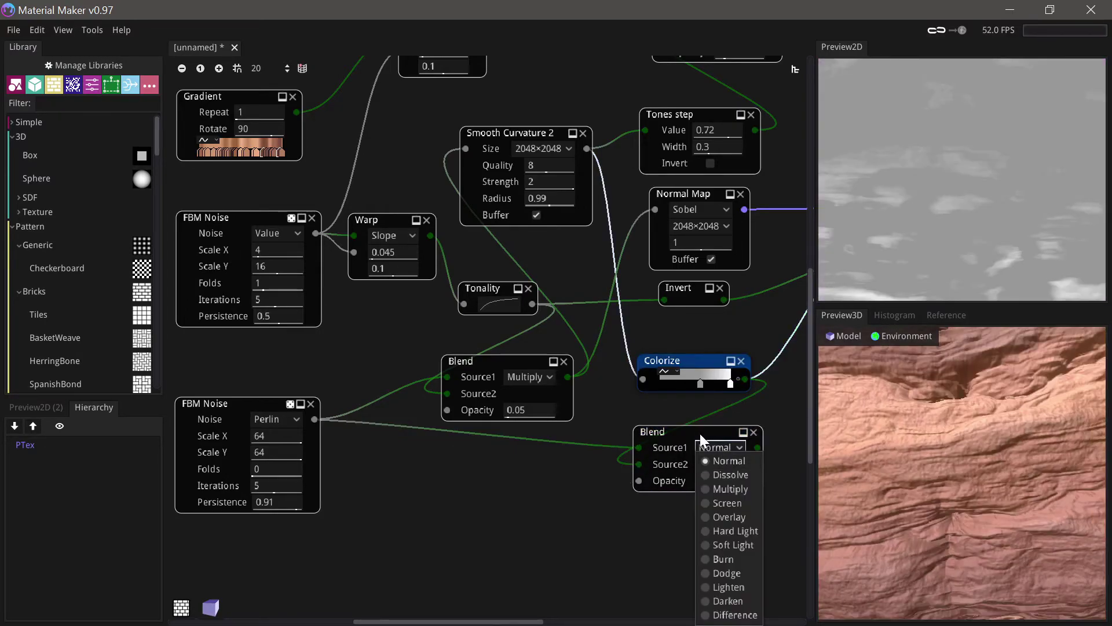
pyautogui.click(699, 434)
pyautogui.click(700, 434)
pyautogui.click(725, 450)
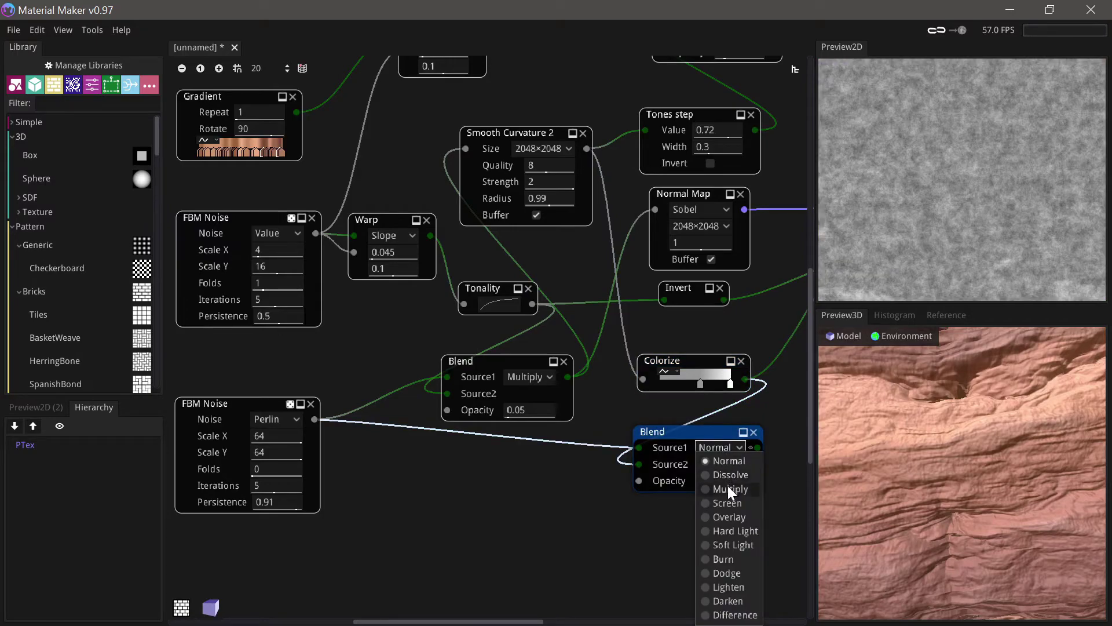
pyautogui.click(731, 489)
# Step: Tune the Opacity of the Blend node below Colorize, trying 0.05 and settling on 0.14
pyautogui.moveTo(732, 505); pyautogui.dragTo(653, 515, button='middle')
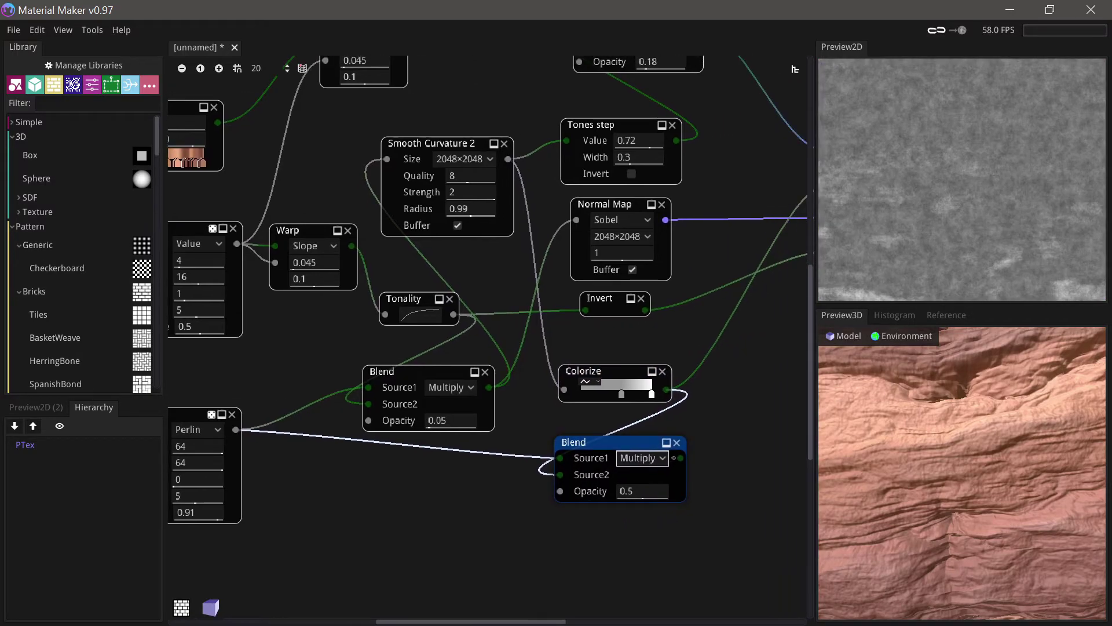
pyautogui.click(648, 492)
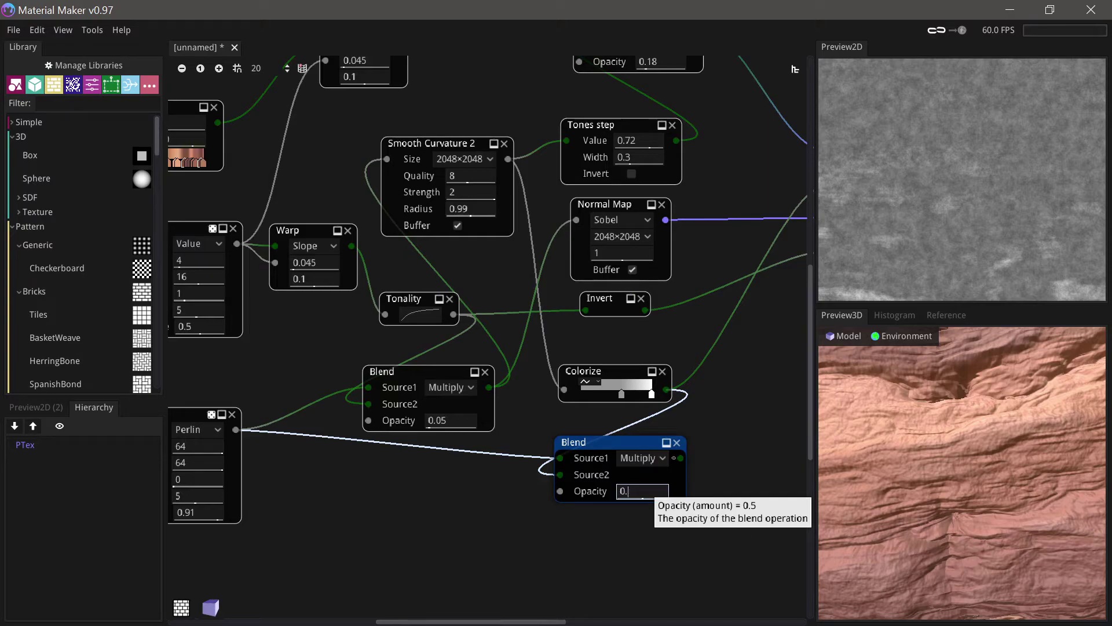
pyautogui.press('Return')
pyautogui.moveTo(692, 440); pyautogui.dragTo(621, 482, button='middle')
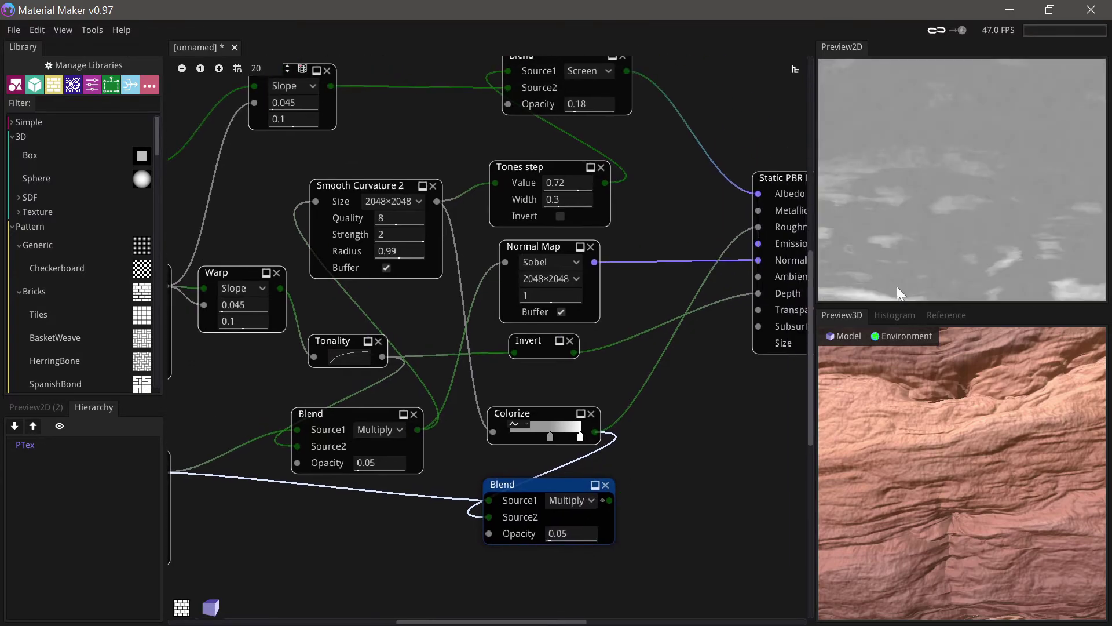
pyautogui.moveTo(563, 533); pyautogui.dragTo(588, 533)
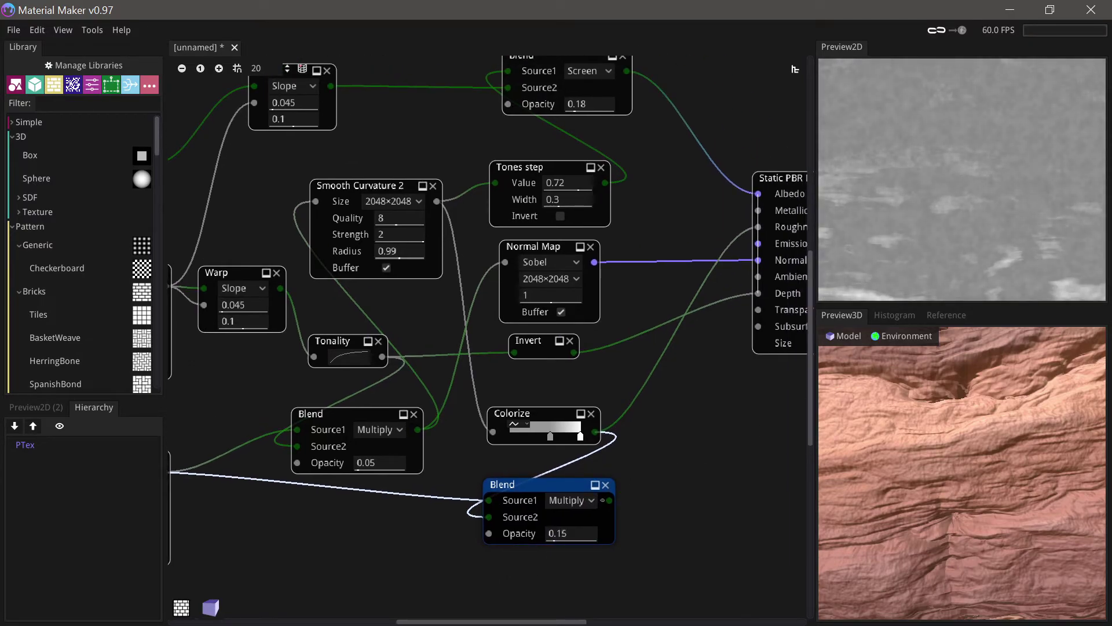
# Step: Connect the lower Multiply Blend's output to the material's Roughness input and check the result on the 3D preview sphere
pyautogui.moveTo(644, 513); pyautogui.dragTo(606, 537, button='middle')
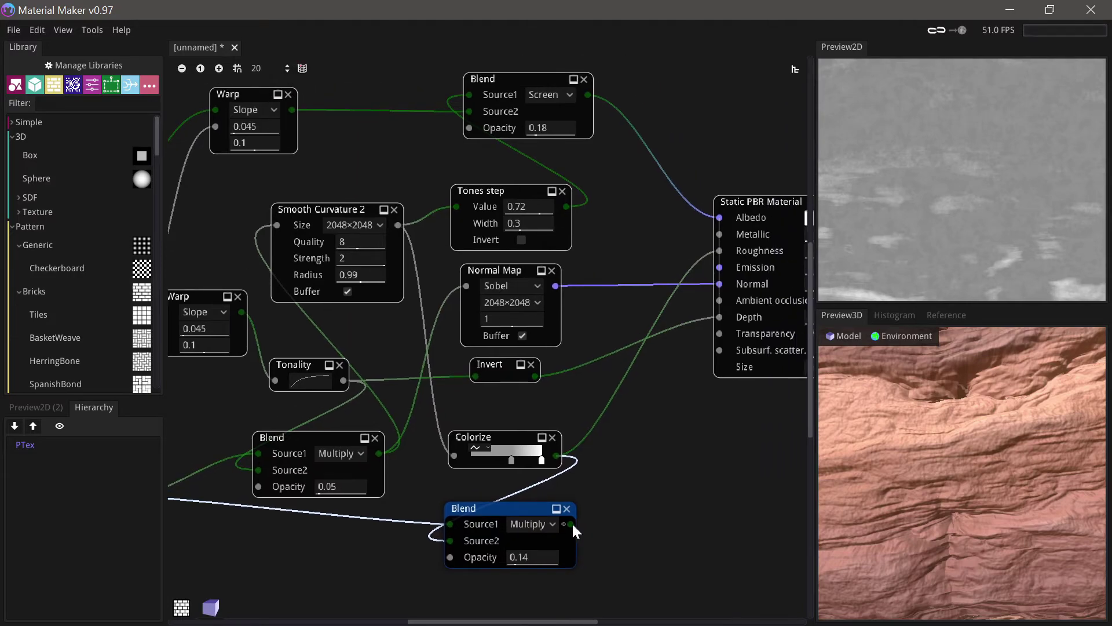
pyautogui.moveTo(717, 267); pyautogui.dragTo(719, 251)
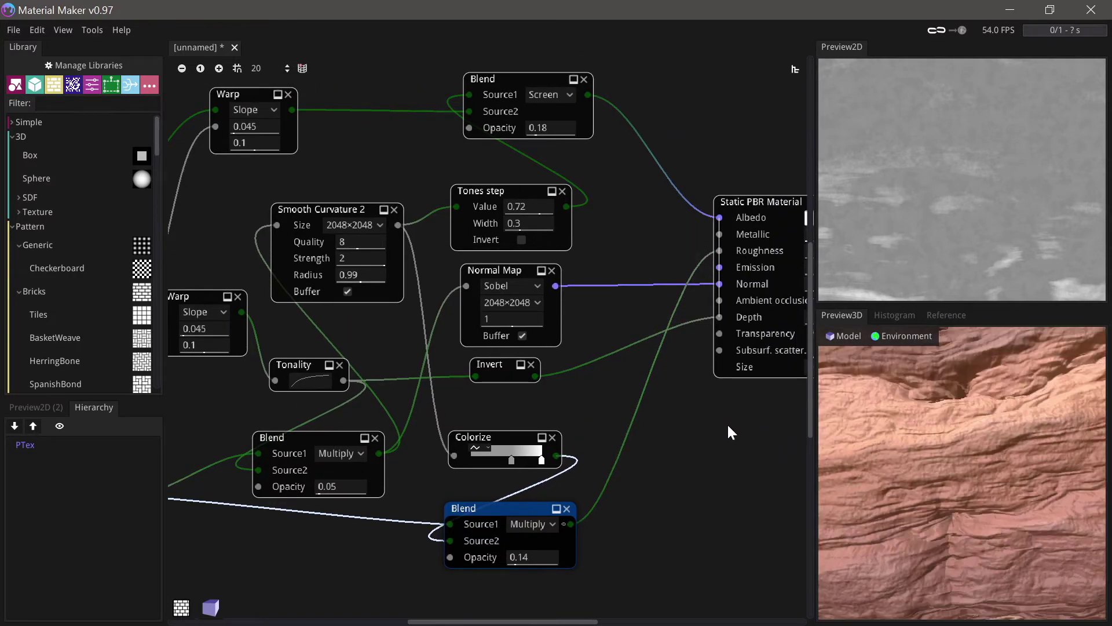
pyautogui.scroll(-5, 915, 460)
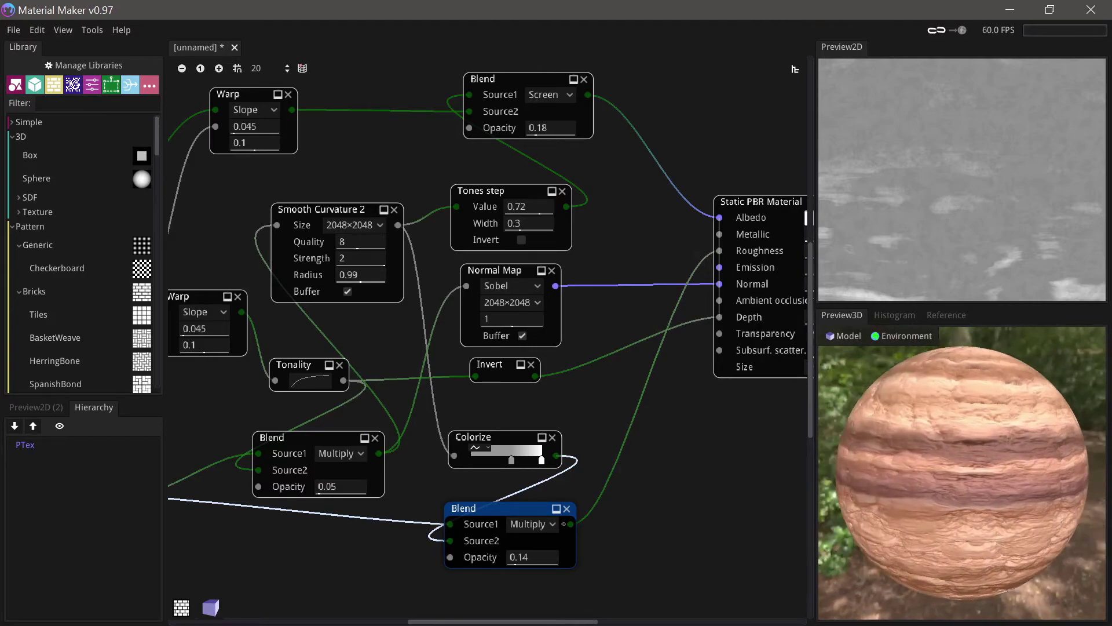
pyautogui.scroll(5, 931, 481)
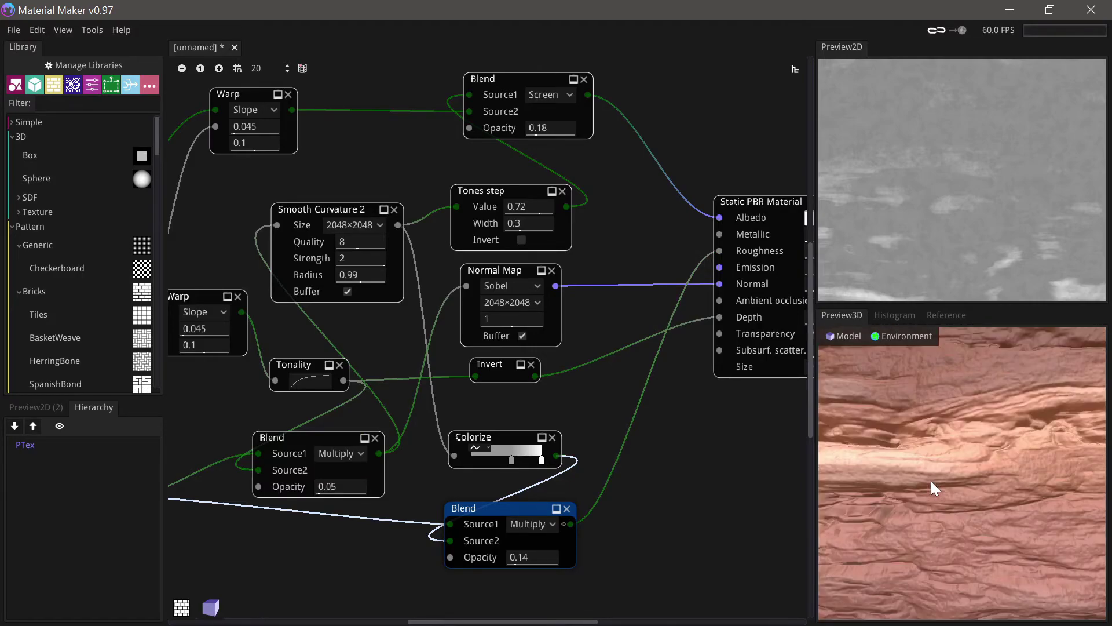
pyautogui.scroll(-5, 931, 481)
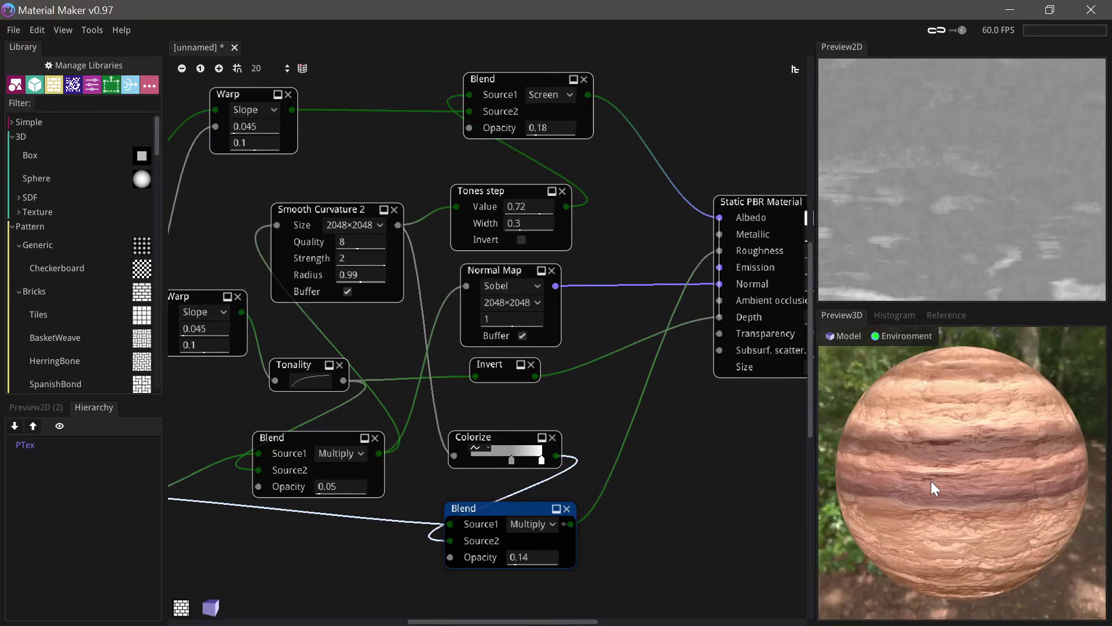
pyautogui.moveTo(931, 481); pyautogui.dragTo(973, 478, button='right')
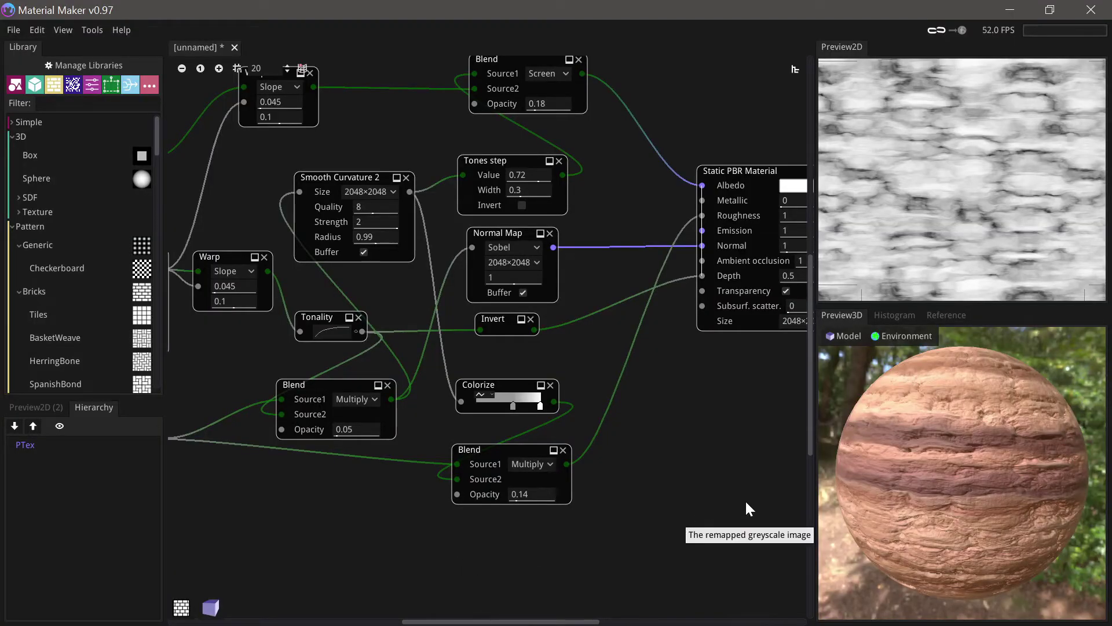
pyautogui.moveTo(1017, 485)
pyautogui.mouseDown(button='right')
pyautogui.moveTo(985, 485)
pyautogui.moveTo(1018, 485)
pyautogui.mouseUp(button='right')
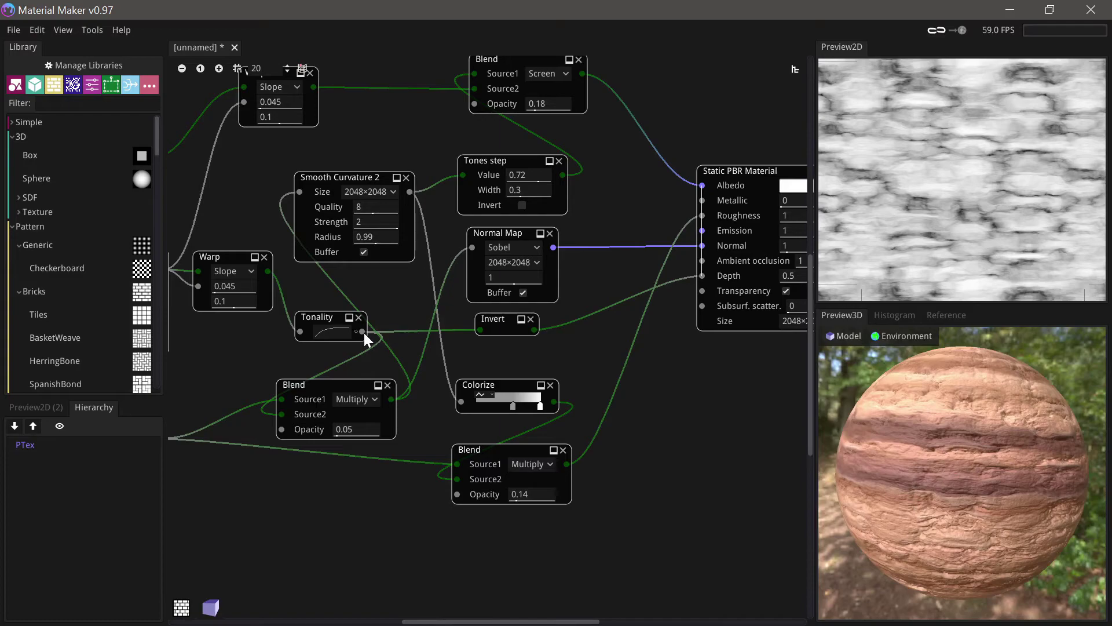
# Step: Add an Occlusion node fed by the 0.05-opacity Multiply Blend and place it beneath the roughness Blend
pyautogui.moveTo(356, 387); pyautogui.dragTo(354, 382)
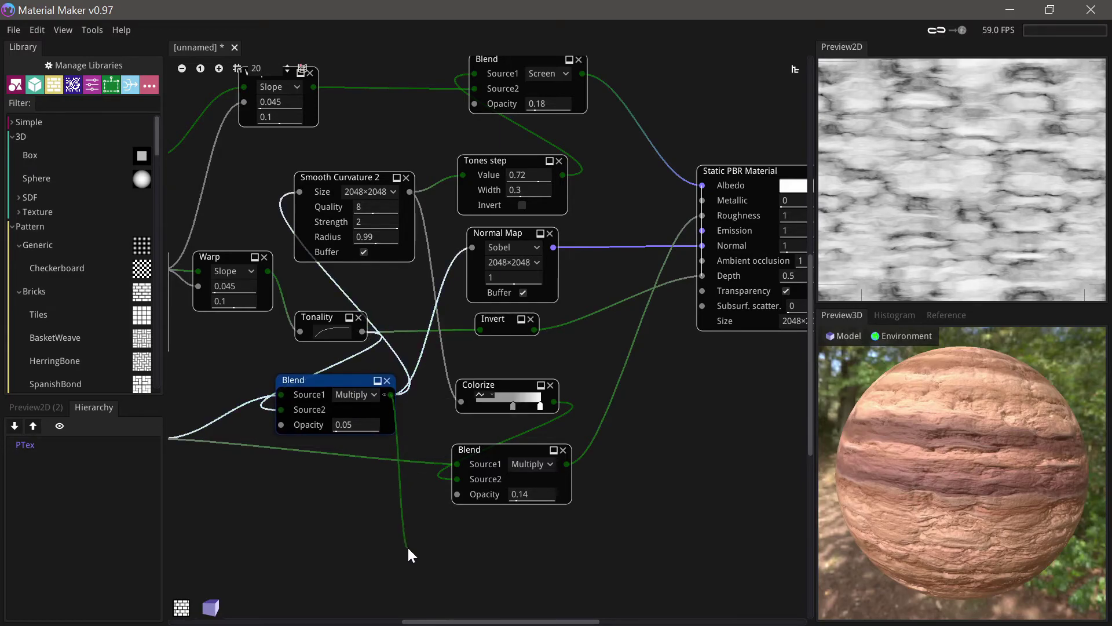
pyautogui.moveTo(407, 546); pyautogui.dragTo(408, 548)
pyautogui.write('occ')
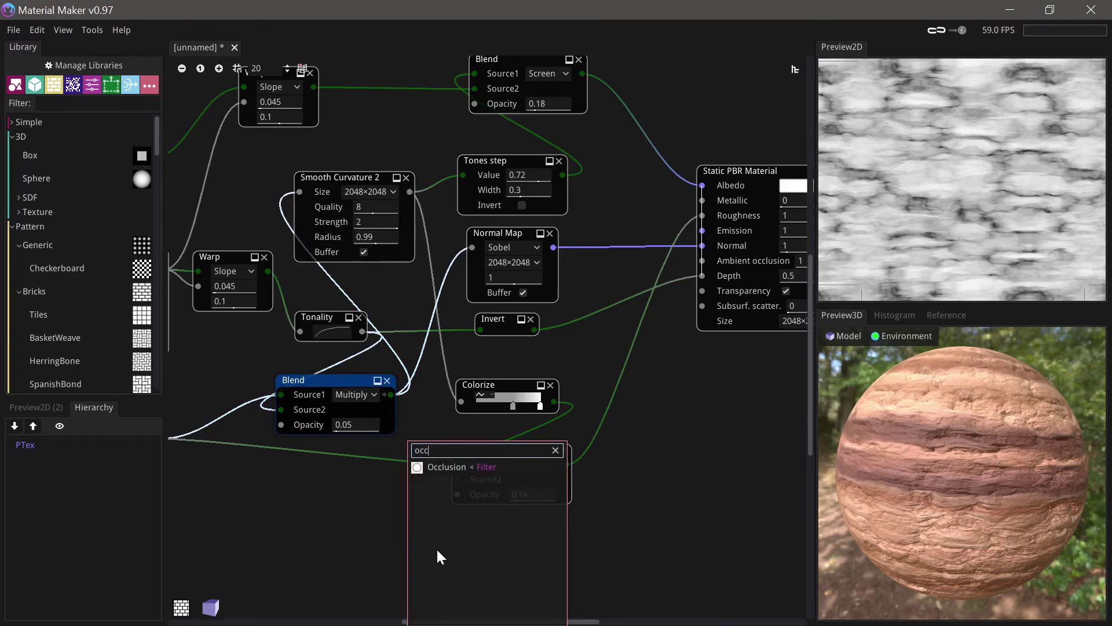
pyautogui.click(447, 467)
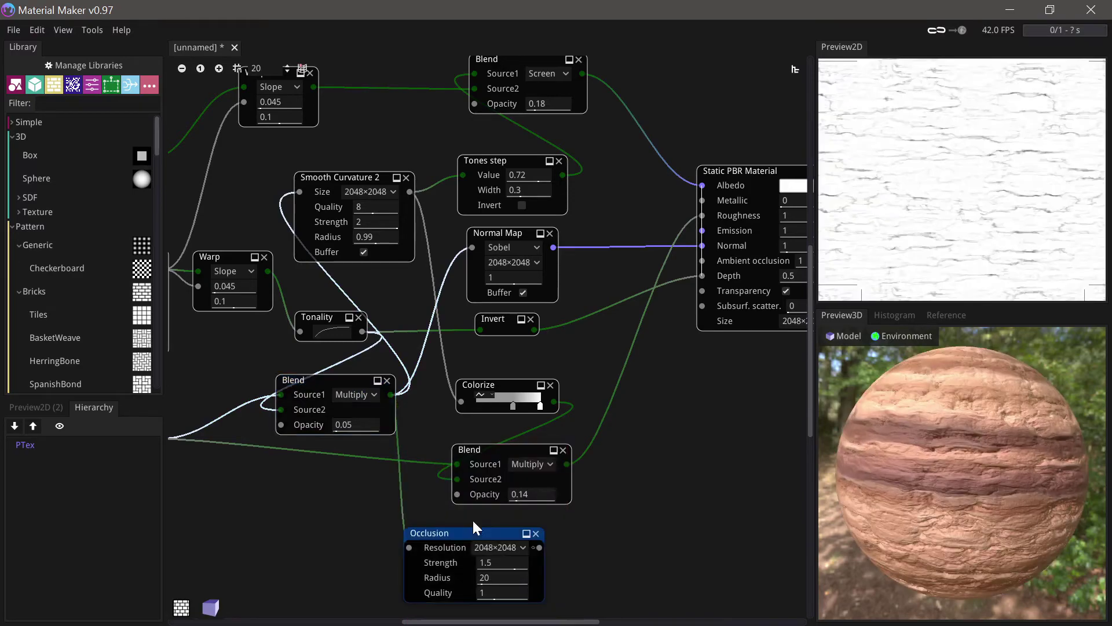
pyautogui.moveTo(474, 524); pyautogui.dragTo(490, 521)
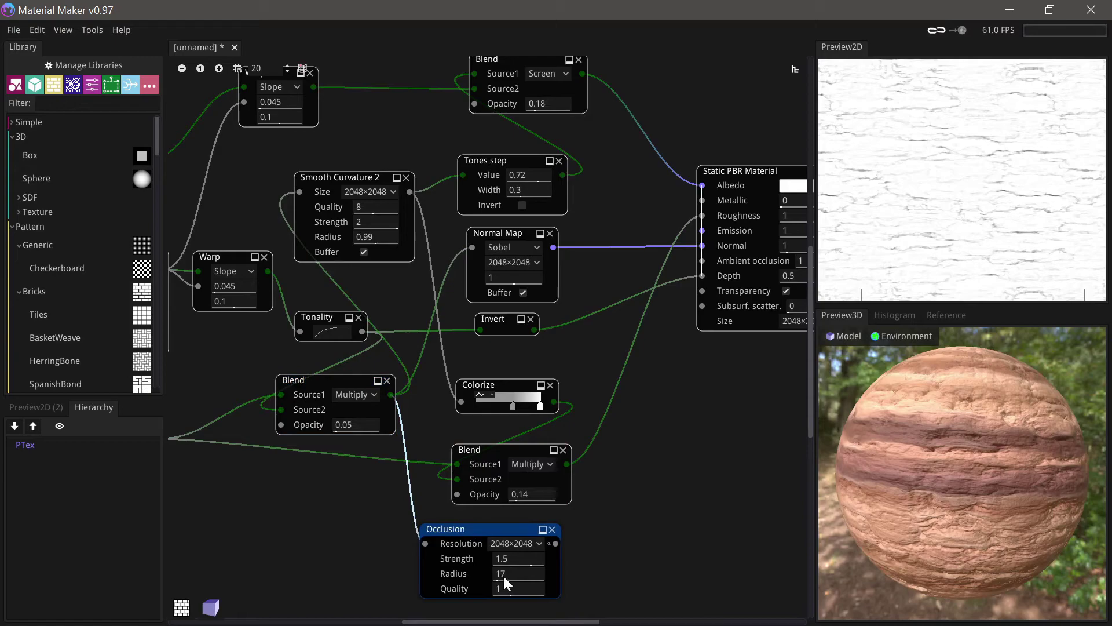
# Step: Set the Occlusion node's Radius to 78 and connect its output to the material's Ambient occlusion input
pyautogui.moveTo(503, 575); pyautogui.dragTo(577, 569)
pyautogui.moveTo(625, 536); pyautogui.dragTo(595, 535, button='middle')
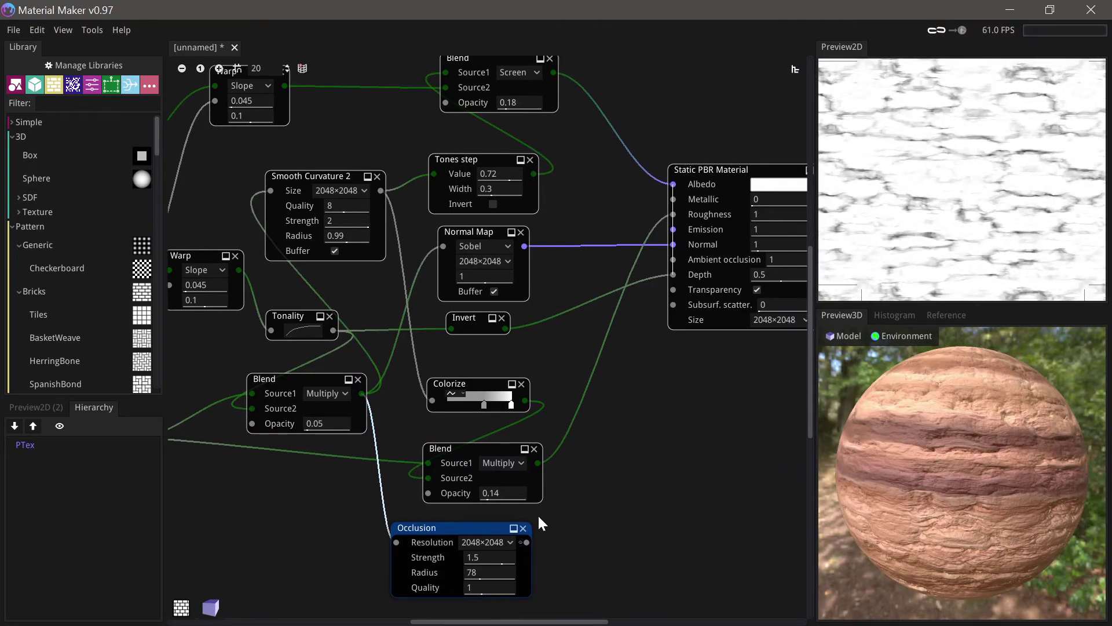
pyautogui.moveTo(527, 542); pyautogui.dragTo(673, 259)
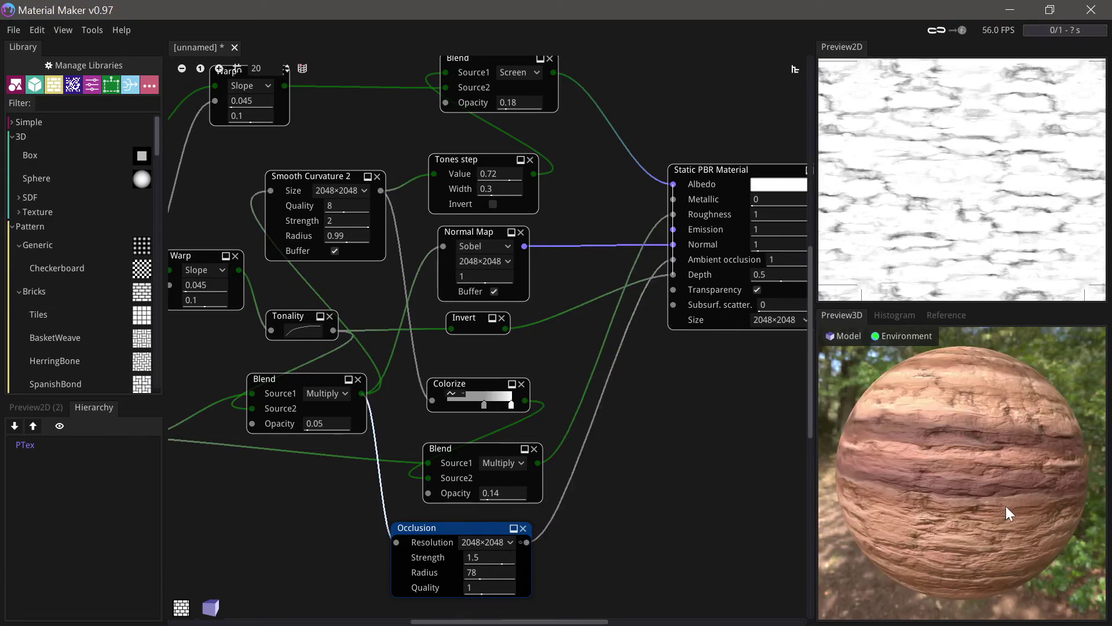
# Step: Examine the ambient occlusion shading on the 3D preview sphere at different distances and shift the Occlusion node slightly
pyautogui.scroll(6, 985, 478)
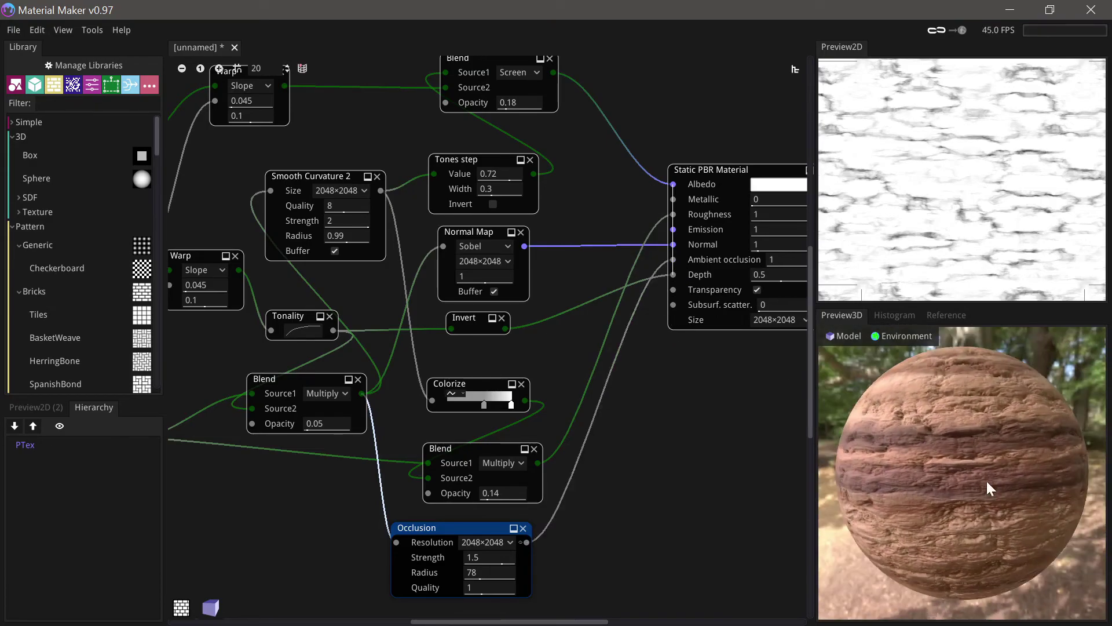
pyautogui.scroll(-6, 982, 474)
pyautogui.scroll(6, 940, 492)
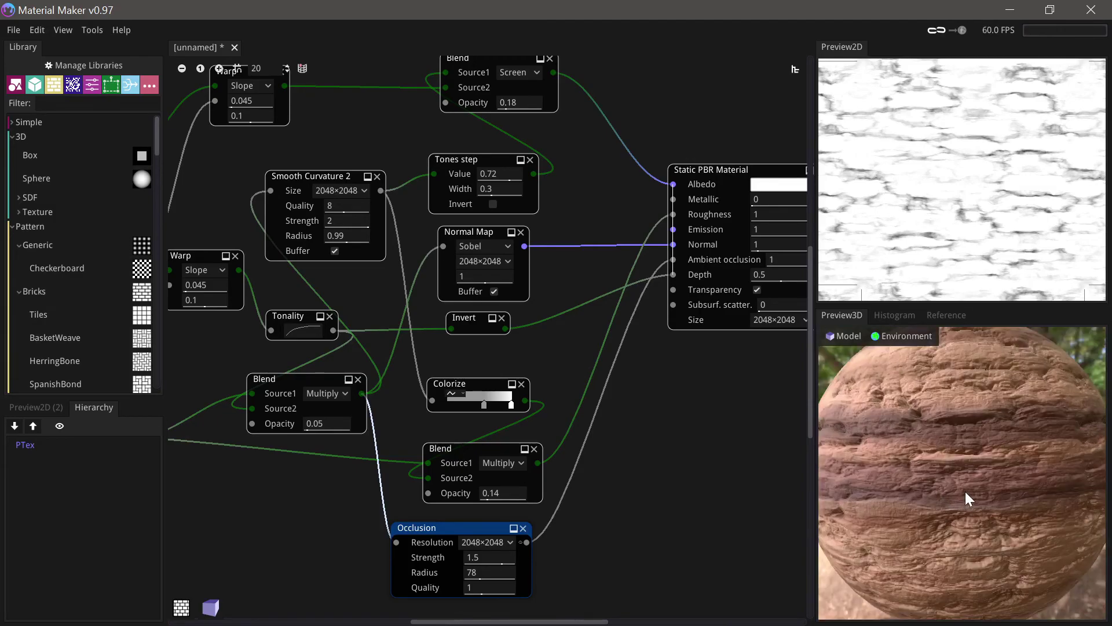
pyautogui.scroll(-5, 965, 492)
pyautogui.moveTo(472, 528); pyautogui.dragTo(491, 531)
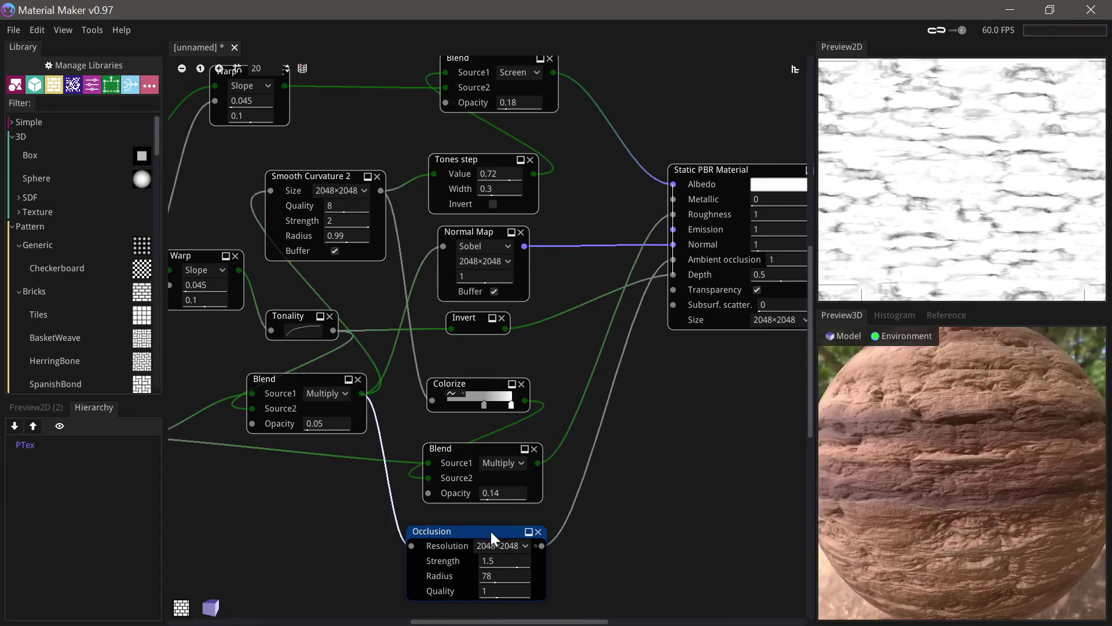
pyautogui.moveTo(375, 526); pyautogui.dragTo(388, 500, button='middle')
pyautogui.moveTo(527, 541); pyautogui.dragTo(531, 520, button='middle')
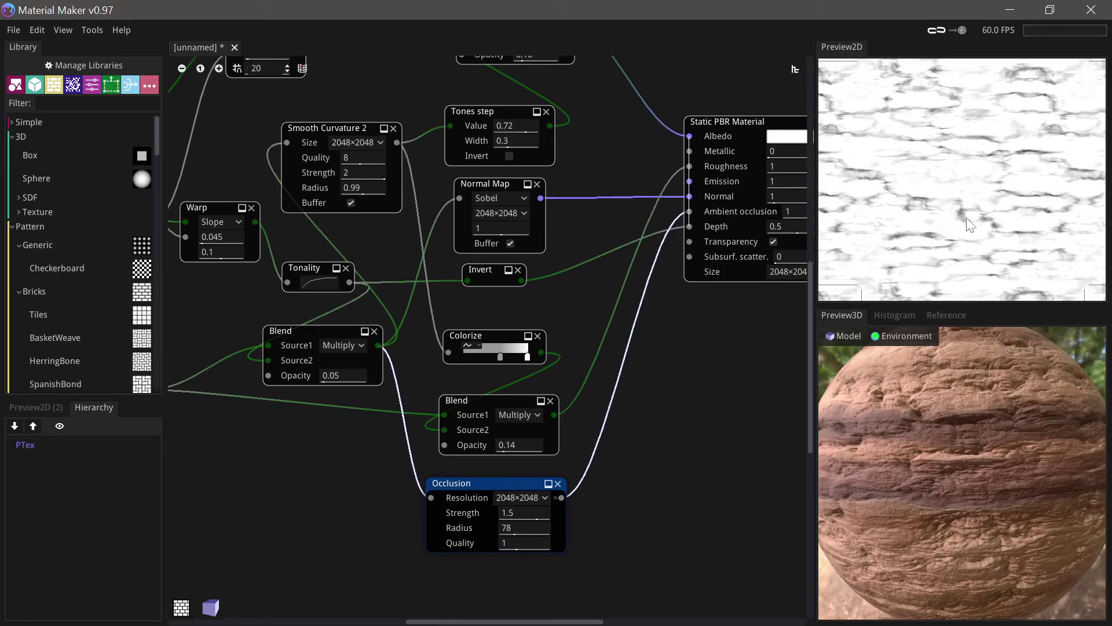
pyautogui.scroll(-3, 974, 447)
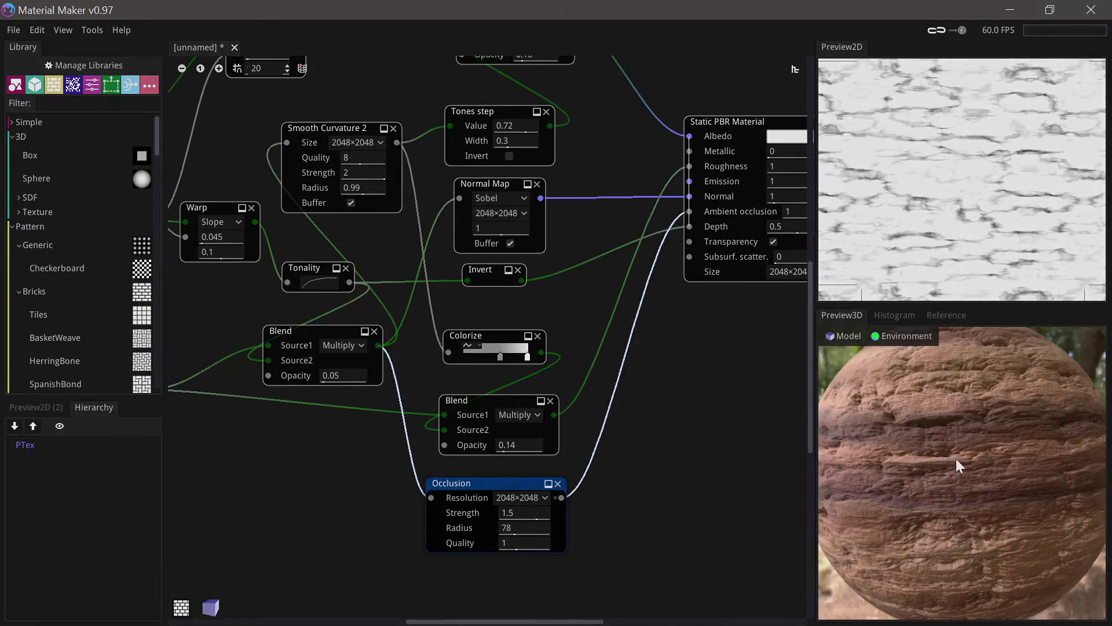